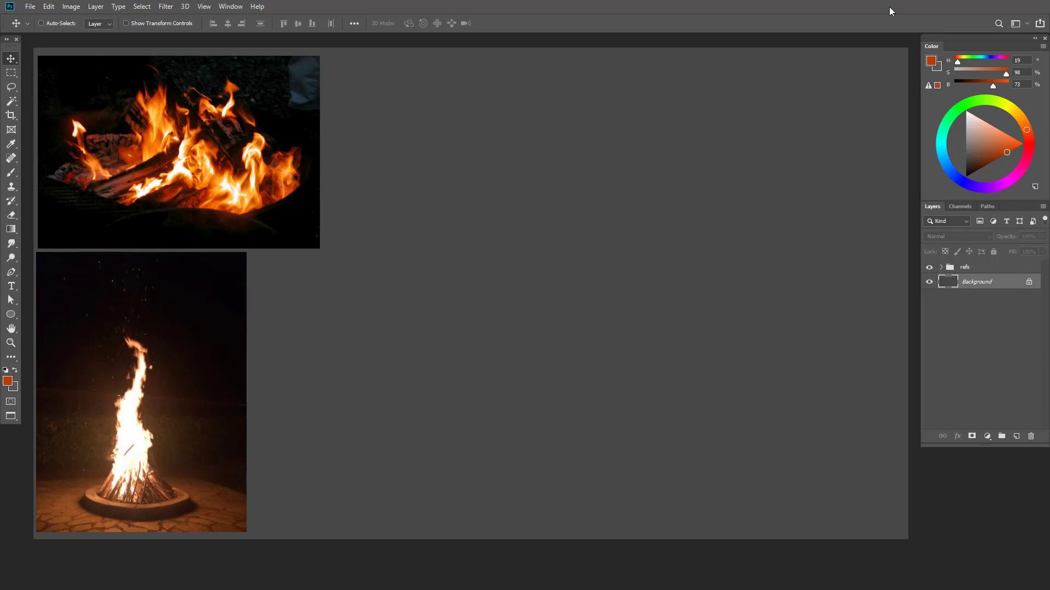
# - Add a new layer above the refs group and set the foreground colour to bright green for the Pencil tool
pyautogui.click(993, 271)
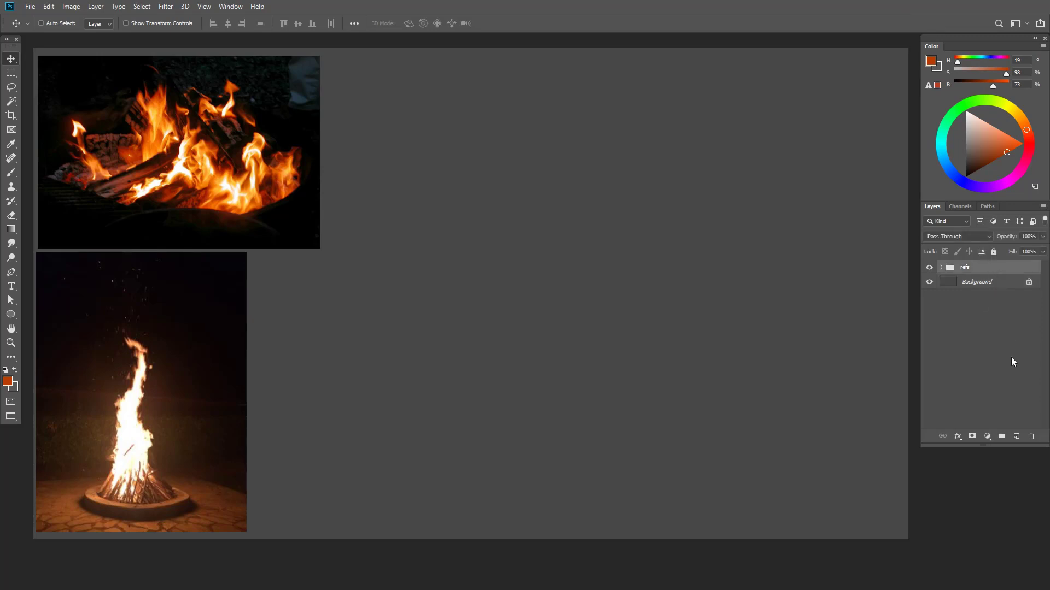
pyautogui.click(1017, 437)
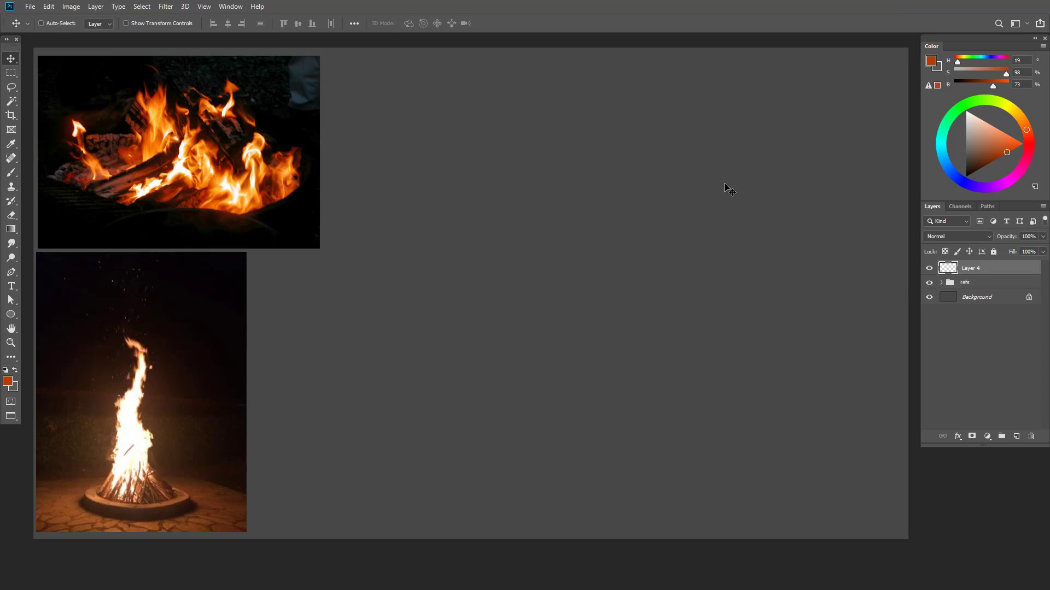
pyautogui.press('b')
pyautogui.click(976, 101)
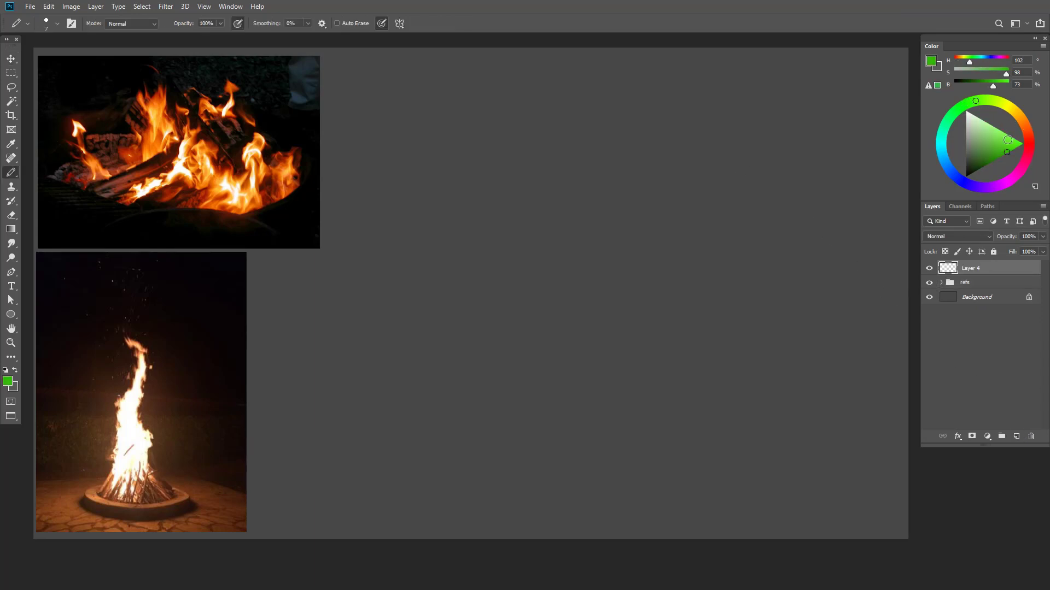
pyautogui.click(1018, 138)
pyautogui.click(1017, 140)
pyautogui.moveTo(171, 284); pyautogui.dragTo(59, 422)
pyautogui.moveTo(67, 465)
pyautogui.mouseDown()
pyautogui.moveTo(203, 464)
pyautogui.moveTo(154, 278)
pyautogui.mouseUp()
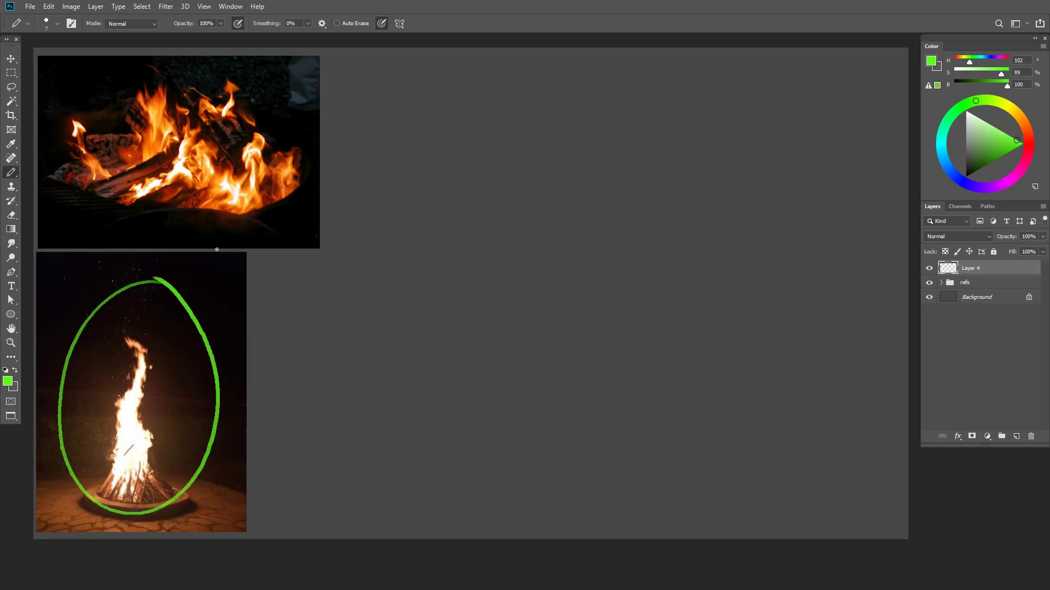
pyautogui.hotkey('ctrl', 'z')
# - Label the tall bonfire photo with a circled 2 and the wide campfire photo with a circled 1
pyautogui.moveTo(223, 264); pyautogui.dragTo(231, 274)
pyautogui.moveTo(221, 259)
pyautogui.mouseDown()
pyautogui.moveTo(237, 273)
pyautogui.moveTo(220, 258)
pyautogui.mouseUp()
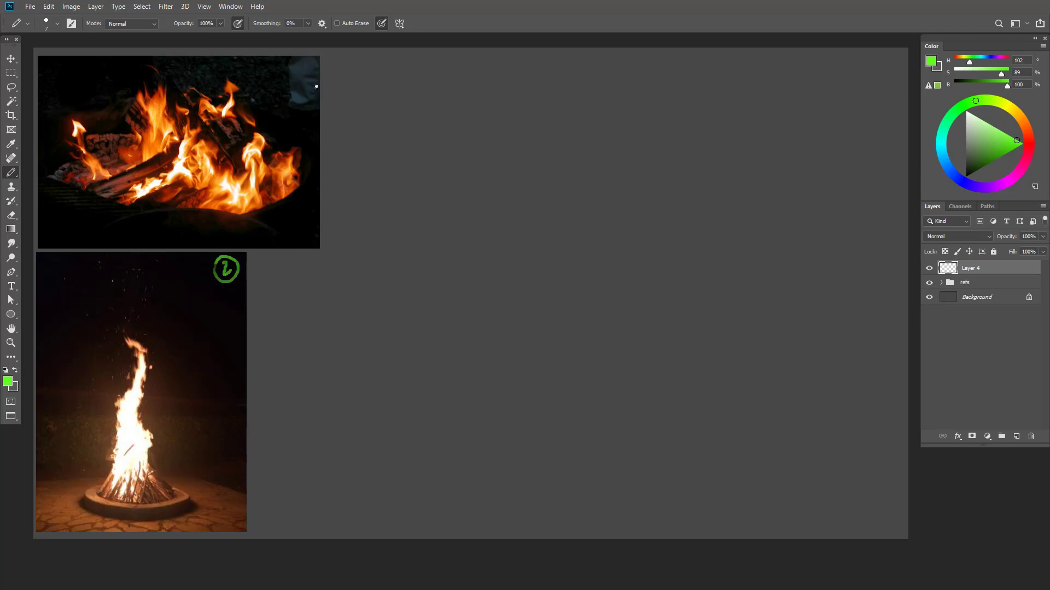
pyautogui.moveTo(294, 65); pyautogui.dragTo(300, 80)
pyautogui.moveTo(301, 58)
pyautogui.mouseDown()
pyautogui.moveTo(290, 72)
pyautogui.moveTo(298, 56)
pyautogui.mouseUp()
# - Draw a wavy green line rising along the right side of the bonfire flame, undoing the extra strokes
pyautogui.moveTo(160, 470)
pyautogui.mouseDown()
pyautogui.moveTo(145, 420)
pyautogui.moveTo(152, 384)
pyautogui.mouseUp()
pyautogui.moveTo(125, 483); pyautogui.dragTo(127, 262)
pyautogui.hotkey('ctrl', 'z')
pyautogui.moveTo(210, 488)
pyautogui.mouseDown()
pyautogui.moveTo(195, 464)
pyautogui.moveTo(221, 427)
pyautogui.moveTo(192, 309)
pyautogui.mouseUp()
pyautogui.hotkey('ctrl', 'z')
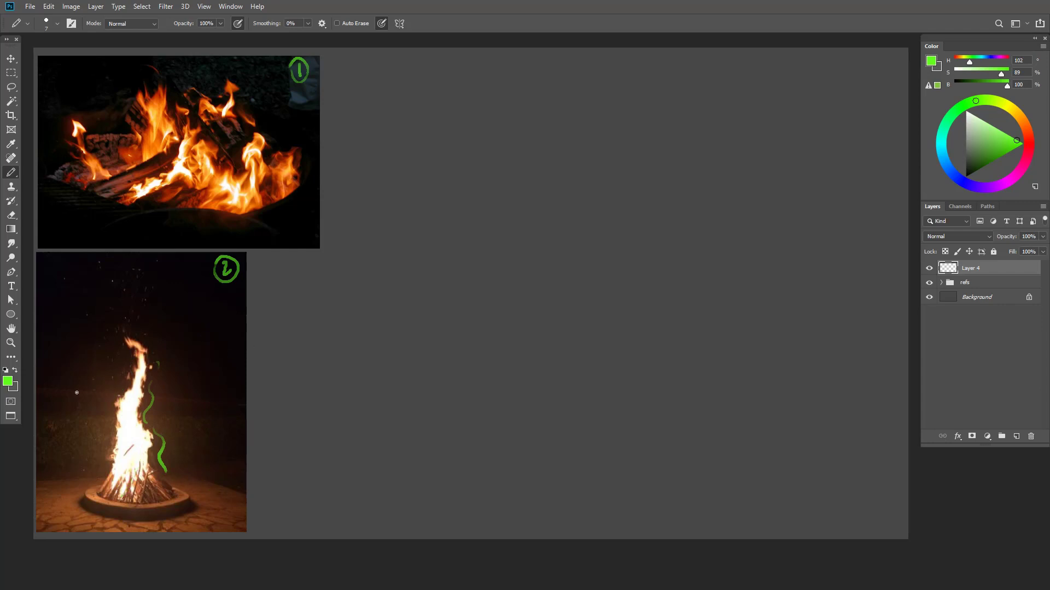
pyautogui.moveTo(69, 400)
pyautogui.mouseDown()
pyautogui.moveTo(71, 462)
pyautogui.moveTo(200, 442)
pyautogui.moveTo(208, 431)
pyautogui.moveTo(113, 412)
pyautogui.mouseUp()
pyautogui.moveTo(201, 444)
pyautogui.mouseDown()
pyautogui.moveTo(212, 444)
pyautogui.moveTo(201, 443)
pyautogui.mouseUp()
pyautogui.hotkey('ctrl', 'z')
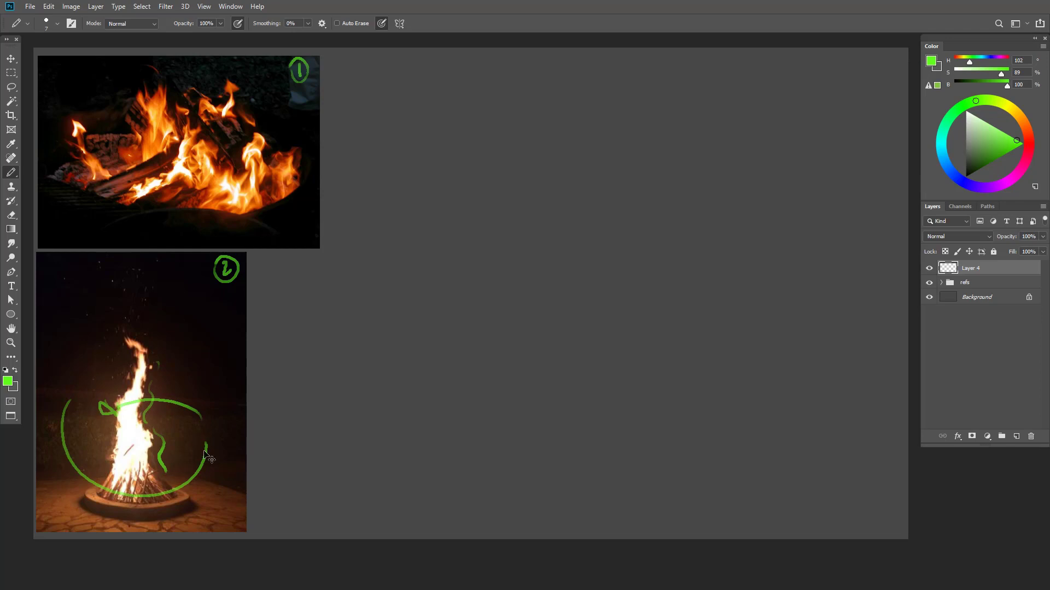
pyautogui.hotkey('ctrl', 'z')
pyautogui.hotkey('ctrl', 'z')
pyautogui.hotkey('ctrl', 'z')
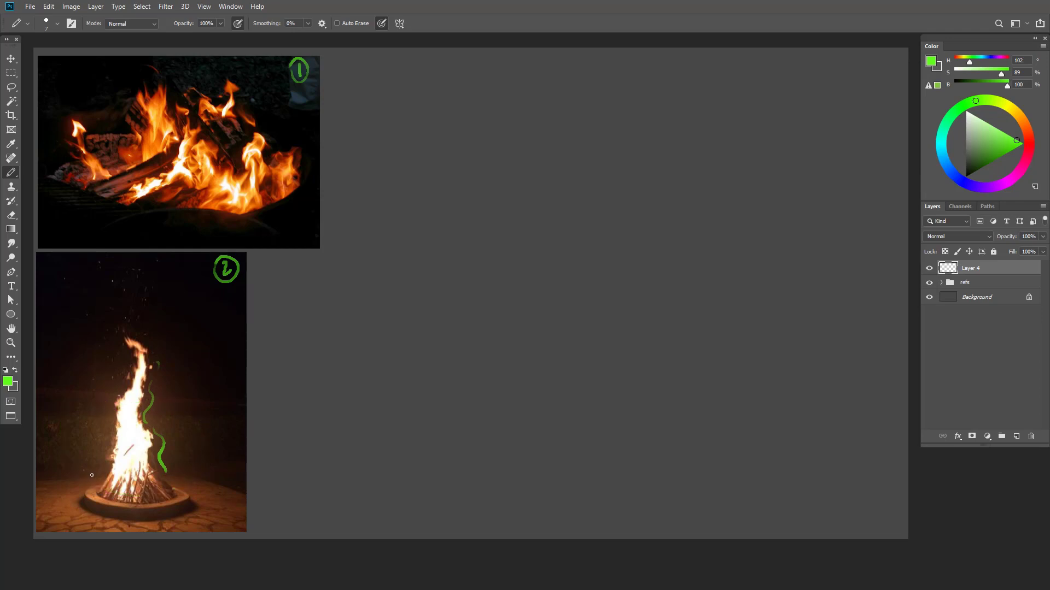
pyautogui.moveTo(92, 475)
pyautogui.mouseDown()
pyautogui.moveTo(106, 405)
pyautogui.moveTo(83, 262)
pyautogui.mouseUp()
pyautogui.hotkey('ctrl', 'z')
# - Trace the bonfire flame with an angular outline including its tip, and draw a vertical axis through it
pyautogui.moveTo(115, 481)
pyautogui.mouseDown()
pyautogui.moveTo(116, 399)
pyautogui.moveTo(119, 422)
pyautogui.moveTo(137, 350)
pyautogui.moveTo(150, 367)
pyautogui.moveTo(140, 403)
pyautogui.moveTo(149, 486)
pyautogui.mouseUp()
pyautogui.moveTo(113, 486)
pyautogui.mouseDown()
pyautogui.moveTo(132, 497)
pyautogui.moveTo(151, 476)
pyautogui.mouseUp()
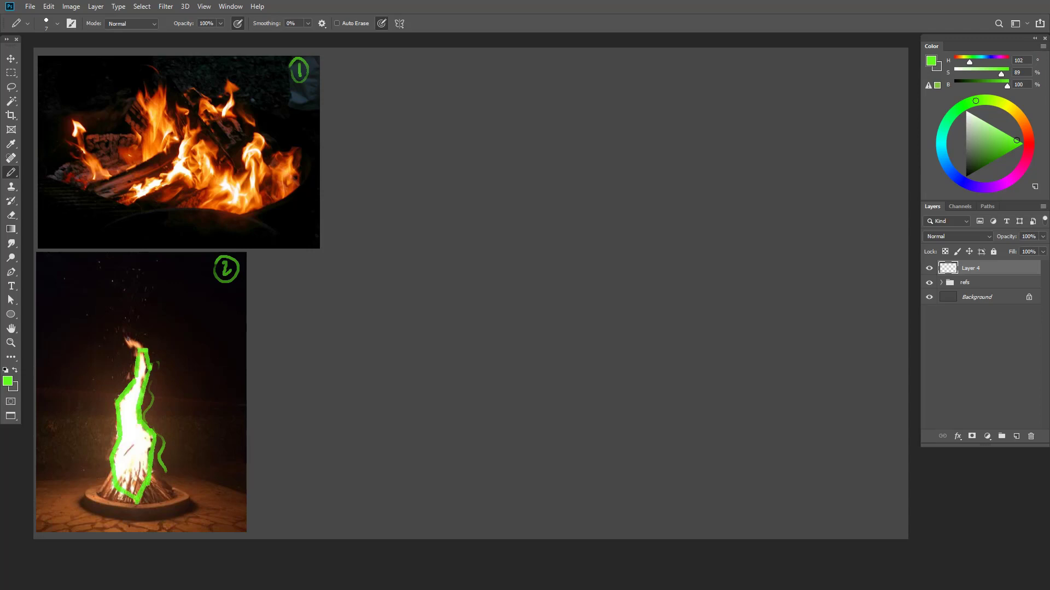
pyautogui.moveTo(124, 333)
pyautogui.mouseDown()
pyautogui.moveTo(136, 349)
pyautogui.moveTo(127, 333)
pyautogui.moveTo(141, 334)
pyautogui.mouseUp()
pyautogui.moveTo(136, 273)
pyautogui.mouseDown()
pyautogui.moveTo(136, 503)
pyautogui.moveTo(148, 512)
pyautogui.mouseUp()
# - Sketch a symmetrical teardrop flame and, to its right, a jagged angular flame, each with a vertical centre line, on the empty canvas
pyautogui.moveTo(516, 494); pyautogui.dragTo(517, 164)
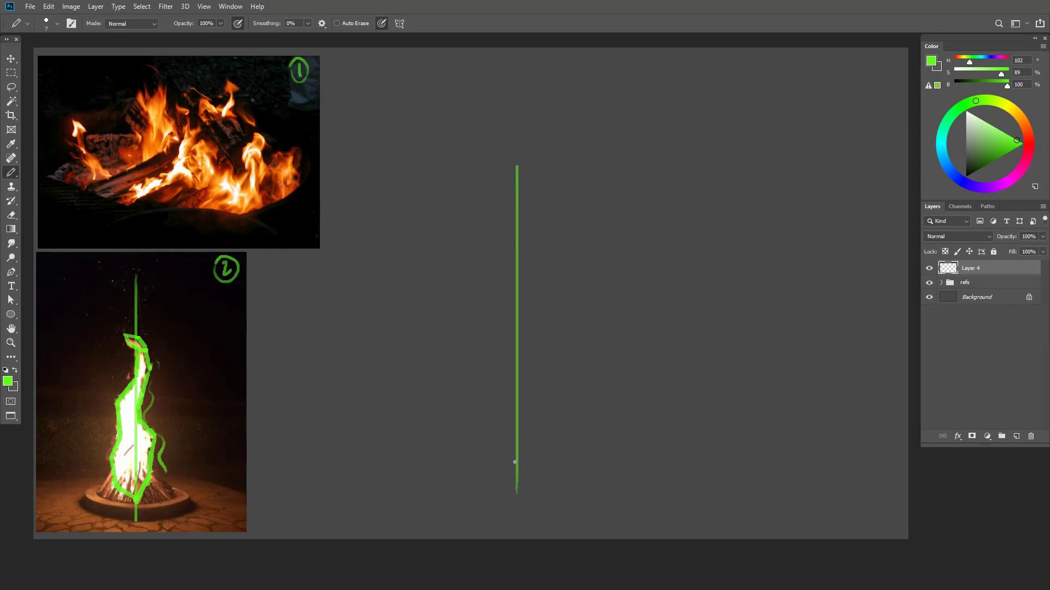
pyautogui.moveTo(513, 468)
pyautogui.mouseDown()
pyautogui.moveTo(424, 419)
pyautogui.moveTo(421, 314)
pyautogui.moveTo(503, 235)
pyautogui.moveTo(516, 172)
pyautogui.moveTo(533, 467)
pyautogui.moveTo(554, 259)
pyautogui.moveTo(514, 154)
pyautogui.mouseUp()
pyautogui.moveTo(763, 132)
pyautogui.mouseDown()
pyautogui.moveTo(776, 517)
pyautogui.moveTo(696, 454)
pyautogui.moveTo(699, 464)
pyautogui.moveTo(678, 309)
pyautogui.moveTo(680, 338)
pyautogui.moveTo(763, 211)
pyautogui.moveTo(748, 169)
pyautogui.moveTo(700, 145)
pyautogui.moveTo(672, 78)
pyautogui.mouseUp()
pyautogui.moveTo(668, 69)
pyautogui.mouseDown()
pyautogui.moveTo(688, 60)
pyautogui.moveTo(702, 110)
pyautogui.moveTo(794, 146)
pyautogui.moveTo(824, 215)
pyautogui.moveTo(795, 290)
pyautogui.mouseUp()
pyautogui.moveTo(794, 275); pyautogui.dragTo(862, 381)
pyautogui.moveTo(863, 383); pyautogui.dragTo(766, 518)
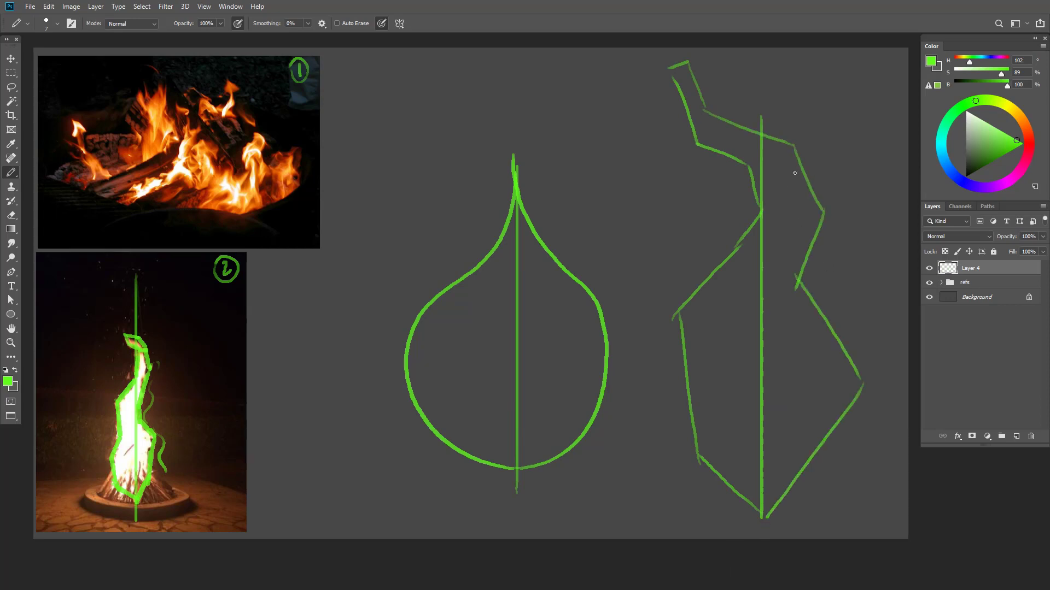
# - Reinforce the angular flame's vertical axis with a full-height line and mark its sides E on the left and D on the right
pyautogui.scroll(1, 774, 102)
pyautogui.moveTo(762, 66); pyautogui.dragTo(762, 534)
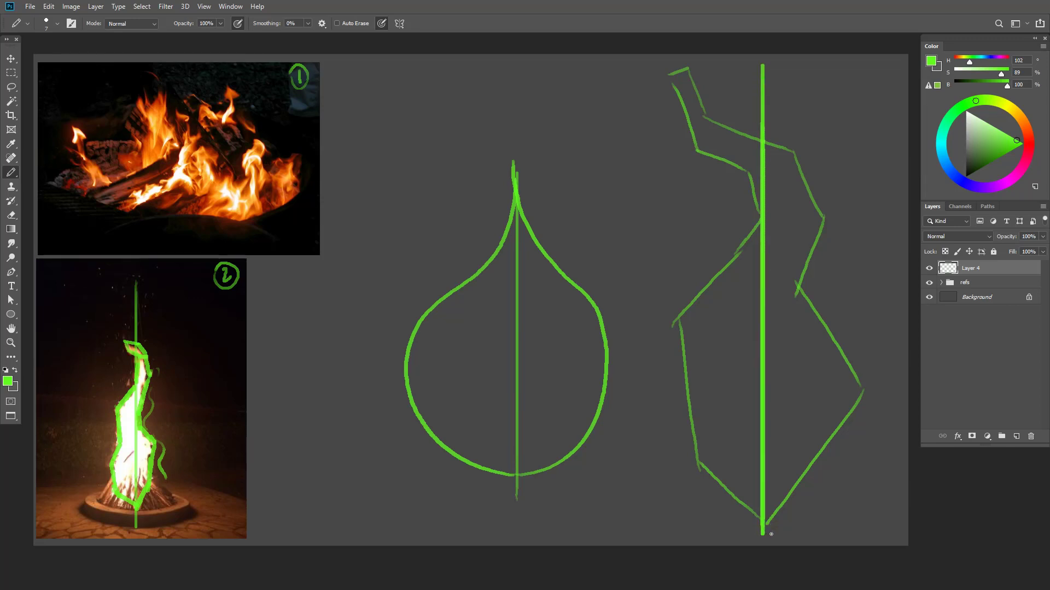
pyautogui.moveTo(842, 134)
pyautogui.mouseDown()
pyautogui.moveTo(853, 157)
pyautogui.moveTo(839, 161)
pyautogui.mouseUp()
pyautogui.moveTo(648, 143)
pyautogui.mouseDown()
pyautogui.moveTo(660, 145)
pyautogui.moveTo(666, 123)
pyautogui.moveTo(649, 147)
pyautogui.mouseUp()
pyautogui.moveTo(646, 135); pyautogui.dragTo(672, 134)
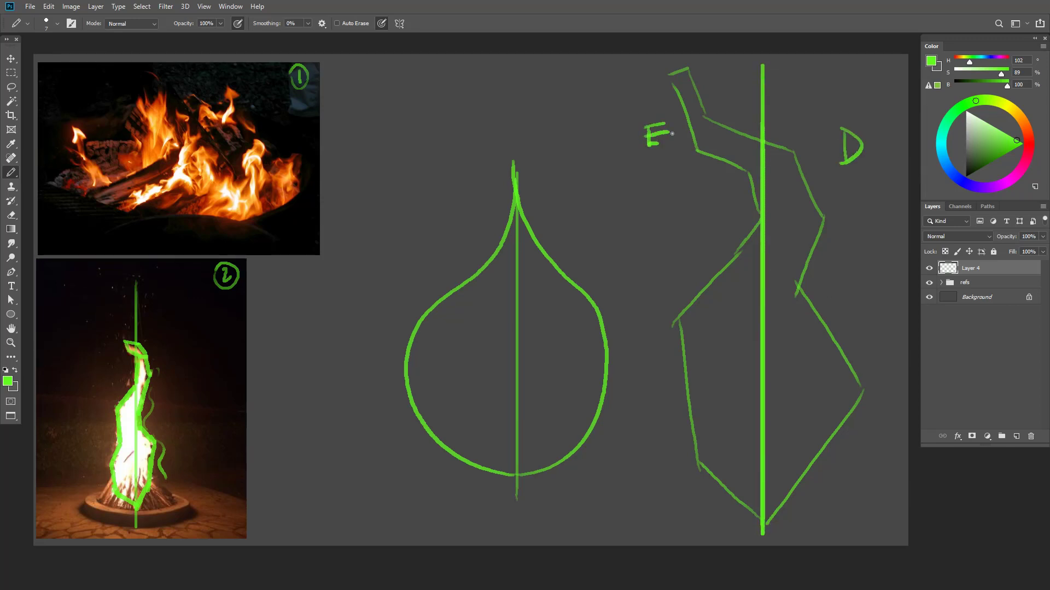
# - Draw a longer vertical axis through the teardrop flame and mark its halves E on the left and D on the right
pyautogui.moveTo(513, 84)
pyautogui.mouseDown()
pyautogui.moveTo(535, 528)
pyautogui.moveTo(513, 529)
pyautogui.mouseUp()
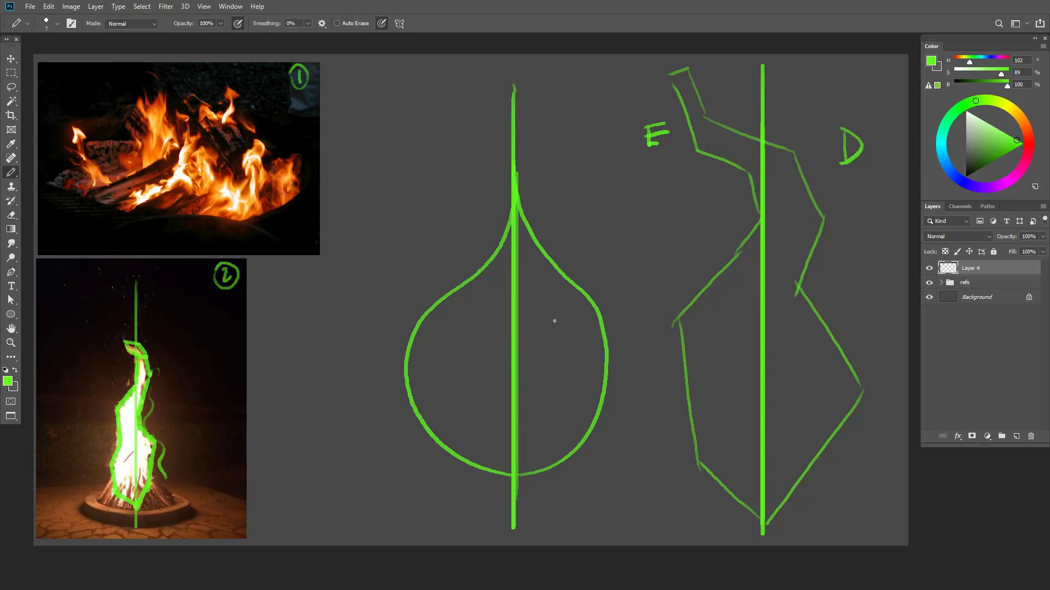
pyautogui.moveTo(550, 335); pyautogui.dragTo(553, 362)
pyautogui.moveTo(469, 344)
pyautogui.mouseDown()
pyautogui.moveTo(483, 364)
pyautogui.moveTo(478, 355)
pyautogui.mouseUp()
pyautogui.moveTo(468, 345); pyautogui.dragTo(485, 343)
# - Try circling the teardrop flame and the angular flame with large ovals, undoing each one
pyautogui.moveTo(514, 135)
pyautogui.mouseDown()
pyautogui.moveTo(379, 358)
pyautogui.moveTo(644, 362)
pyautogui.moveTo(501, 139)
pyautogui.moveTo(444, 161)
pyautogui.mouseUp()
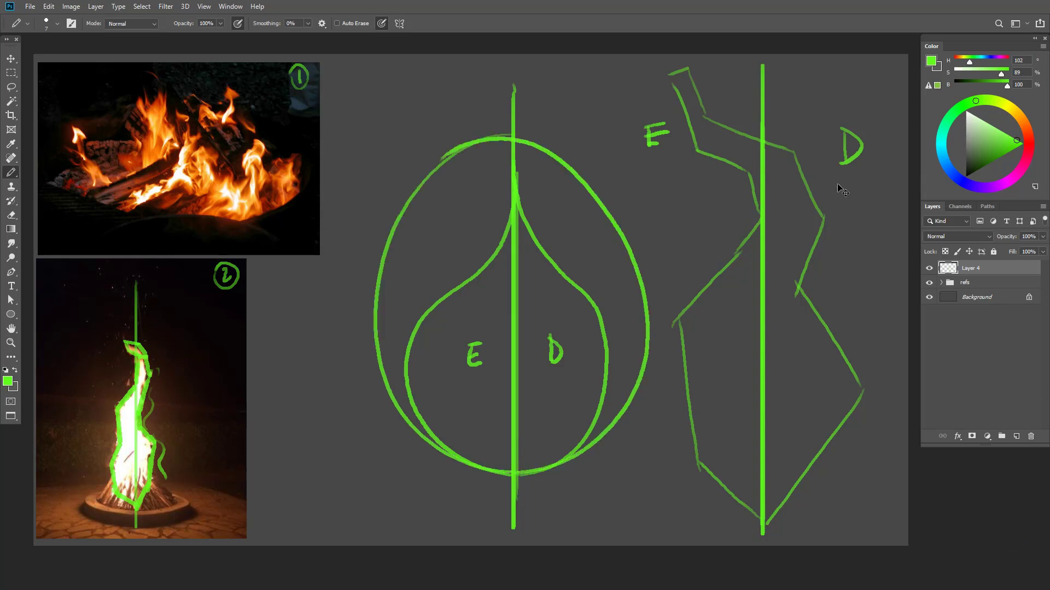
pyautogui.hotkey('ctrl', 'z')
pyautogui.moveTo(866, 99)
pyautogui.mouseDown()
pyautogui.moveTo(851, 89)
pyautogui.moveTo(680, 520)
pyautogui.moveTo(873, 122)
pyautogui.moveTo(867, 97)
pyautogui.mouseUp()
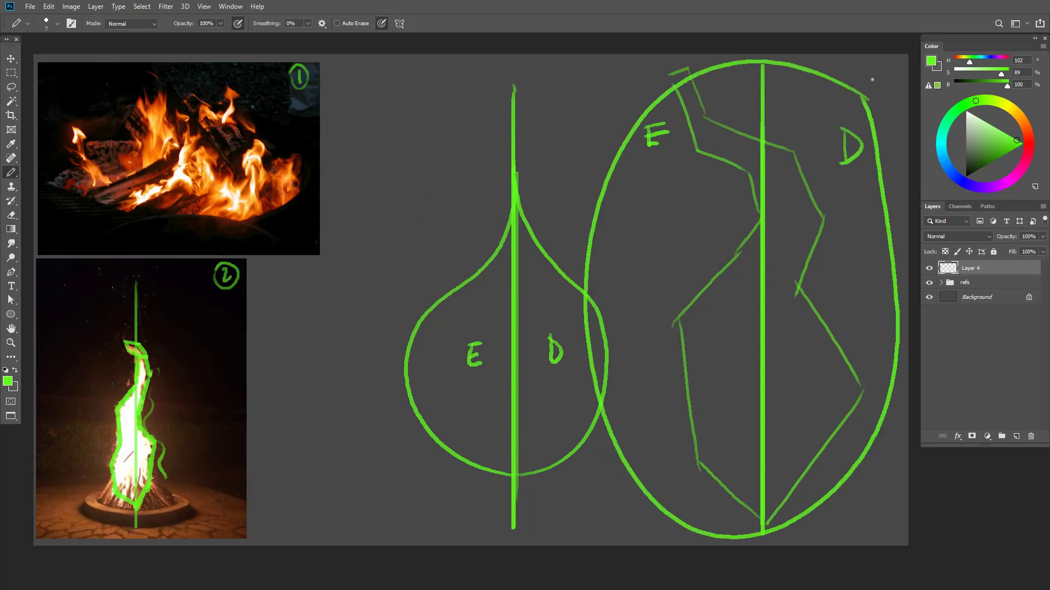
pyautogui.hotkey('ctrl', 'z')
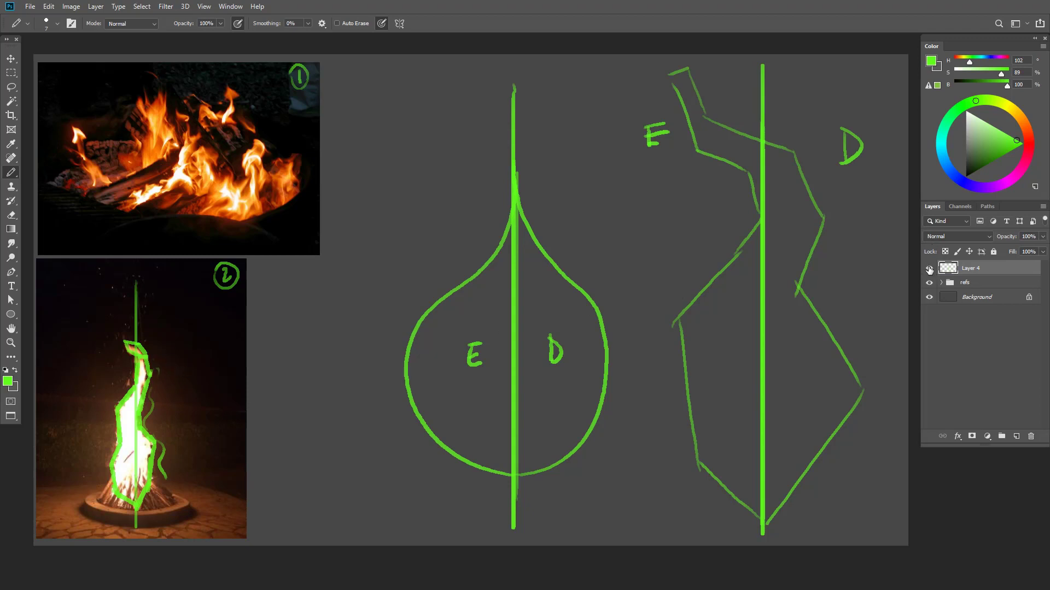
# - Hide Layer 4, add a new layer, and number the campfire photo 1 and the bonfire photo 2
pyautogui.click(929, 268)
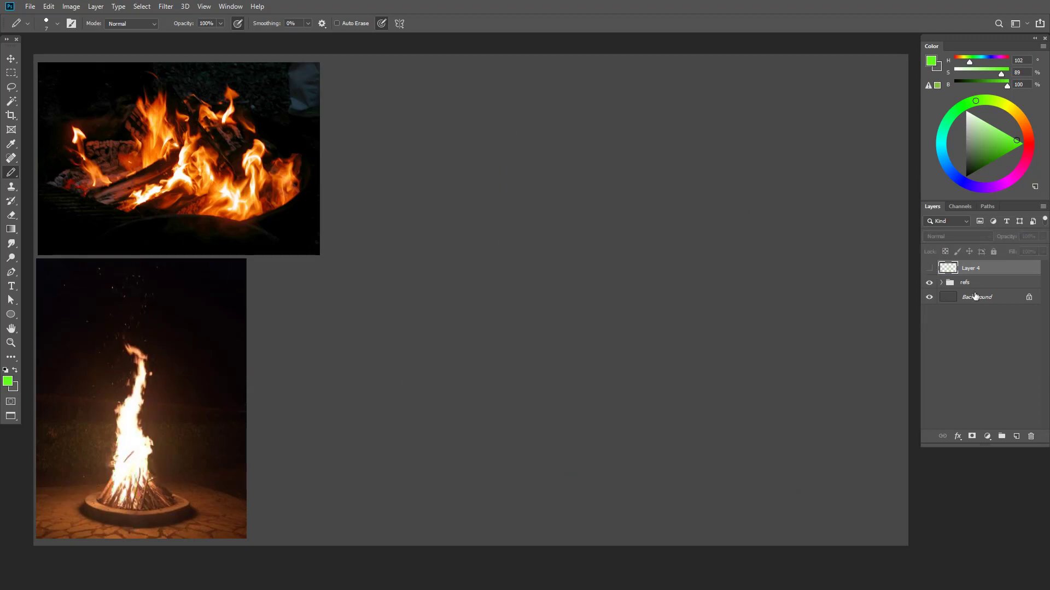
pyautogui.click(1016, 437)
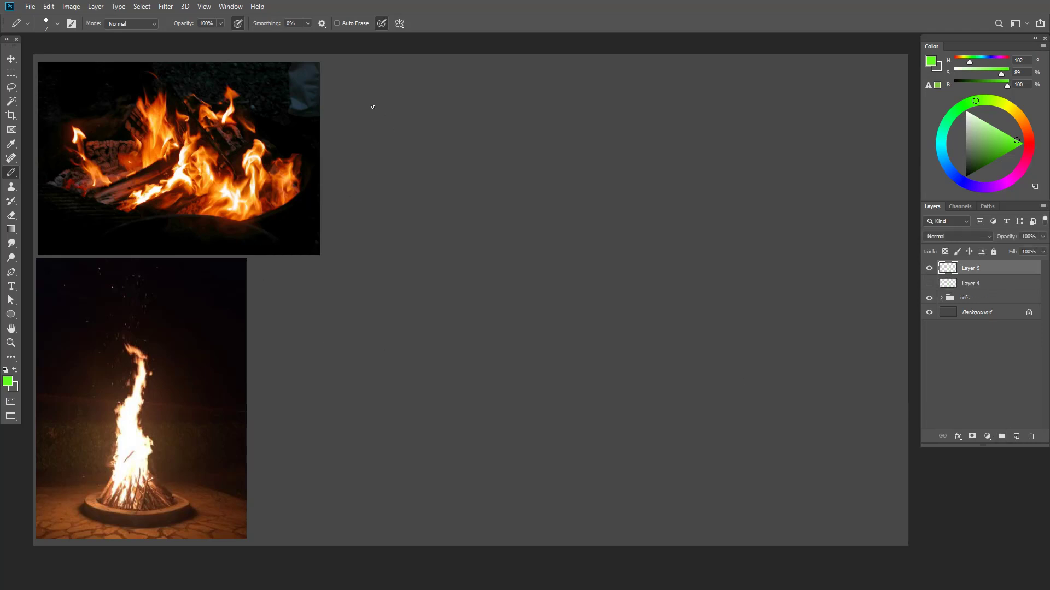
pyautogui.moveTo(302, 74); pyautogui.dragTo(302, 91)
pyautogui.moveTo(216, 276)
pyautogui.mouseDown()
pyautogui.moveTo(229, 291)
pyautogui.moveTo(210, 280)
pyautogui.mouseUp()
pyautogui.moveTo(199, 84)
pyautogui.mouseDown()
pyautogui.moveTo(94, 215)
pyautogui.moveTo(264, 197)
pyautogui.moveTo(201, 78)
pyautogui.mouseUp()
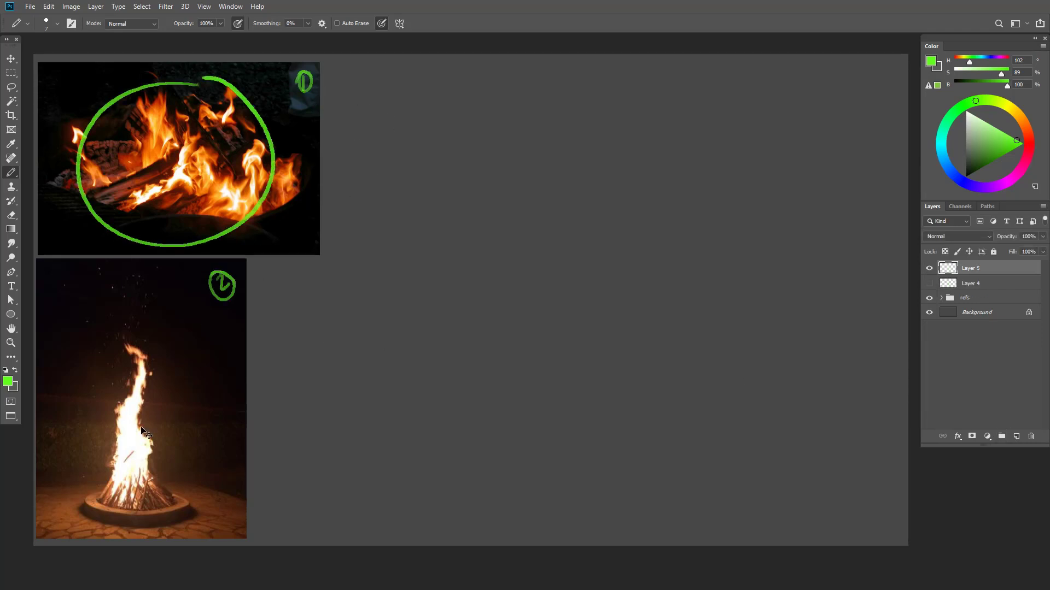
pyautogui.hotkey('ctrl', 'z')
pyautogui.moveTo(130, 418)
pyautogui.mouseDown()
pyautogui.moveTo(139, 440)
pyautogui.moveTo(136, 429)
pyautogui.mouseUp()
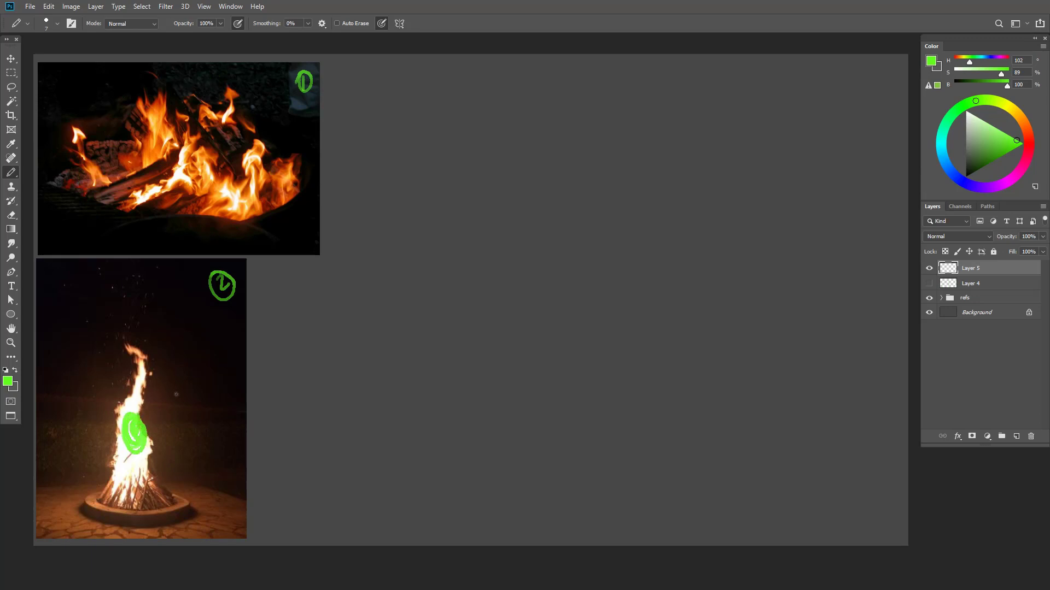
pyautogui.hotkey('ctrl', 'z')
pyautogui.moveTo(288, 154)
pyautogui.mouseDown()
pyautogui.moveTo(239, 94)
pyautogui.moveTo(189, 82)
pyautogui.moveTo(133, 116)
pyautogui.moveTo(169, 209)
pyautogui.moveTo(284, 210)
pyautogui.moveTo(275, 108)
pyautogui.mouseUp()
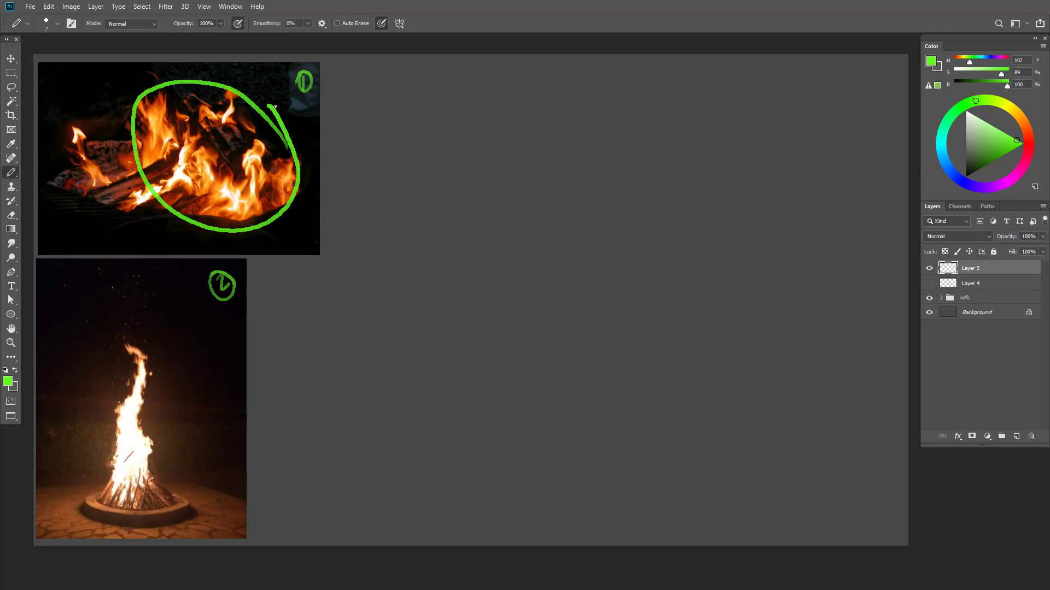
pyautogui.hotkey('ctrl', 'z')
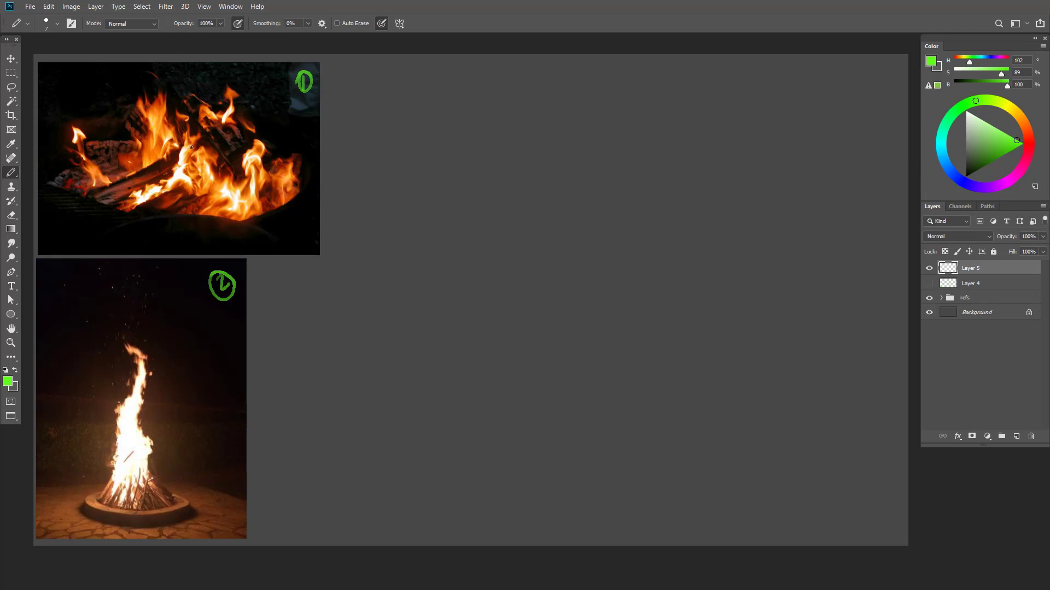
# - Sketch trial flow strokes over the flames in the campfire photo and clear them with a lasso selection
pyautogui.moveTo(128, 172)
pyautogui.mouseDown()
pyautogui.moveTo(117, 164)
pyautogui.moveTo(140, 134)
pyautogui.moveTo(136, 87)
pyautogui.mouseUp()
pyautogui.moveTo(126, 155); pyautogui.dragTo(121, 147)
pyautogui.moveTo(104, 145); pyautogui.dragTo(111, 165)
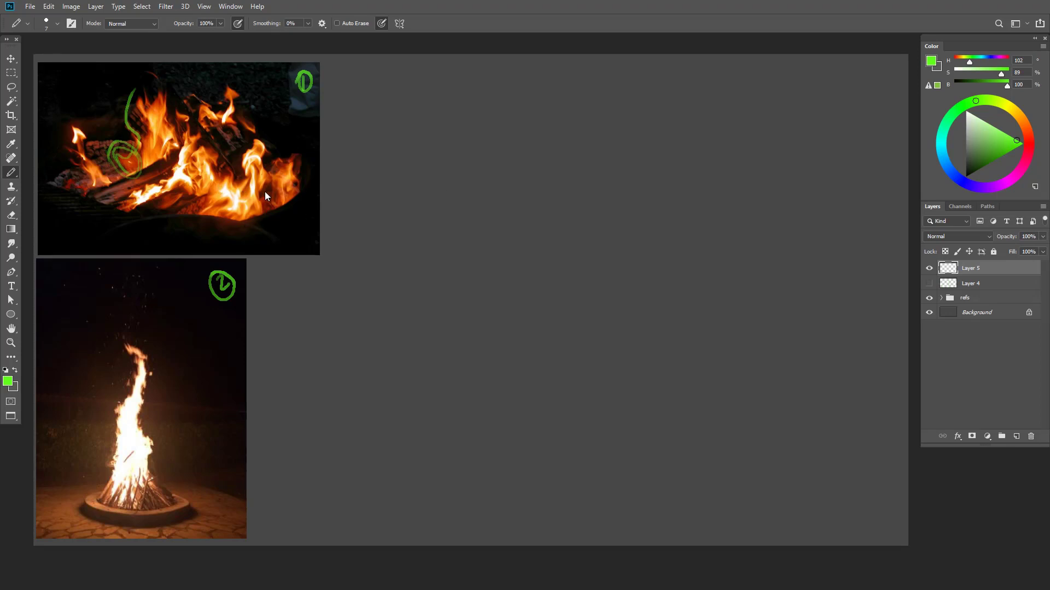
pyautogui.moveTo(225, 197)
pyautogui.mouseDown()
pyautogui.moveTo(249, 196)
pyautogui.moveTo(228, 182)
pyautogui.mouseUp()
pyautogui.hotkey('ctrl', 'z')
pyautogui.hotkey('ctrl', 'z')
pyautogui.moveTo(233, 215); pyautogui.dragTo(204, 150)
pyautogui.press('l')
pyautogui.moveTo(198, 84)
pyautogui.mouseDown()
pyautogui.moveTo(130, 217)
pyautogui.moveTo(261, 183)
pyautogui.moveTo(216, 91)
pyautogui.mouseUp()
pyautogui.press('Delete')
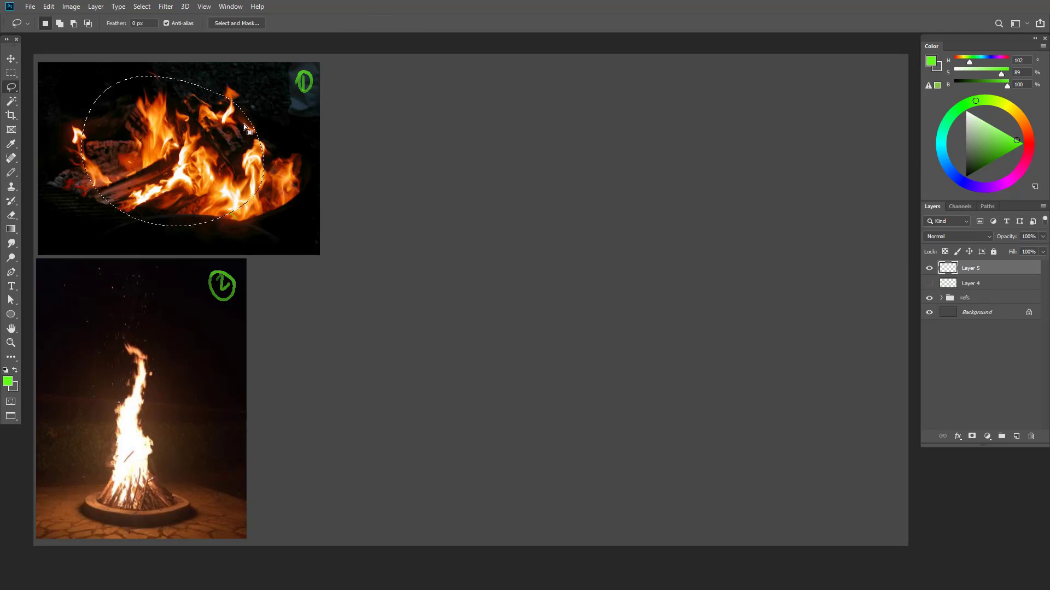
pyautogui.hotkey('ctrl', 'd')
# - Add a new layer directly above the Background and open the brush settings for the Hard Round brush
pyautogui.click(971, 311)
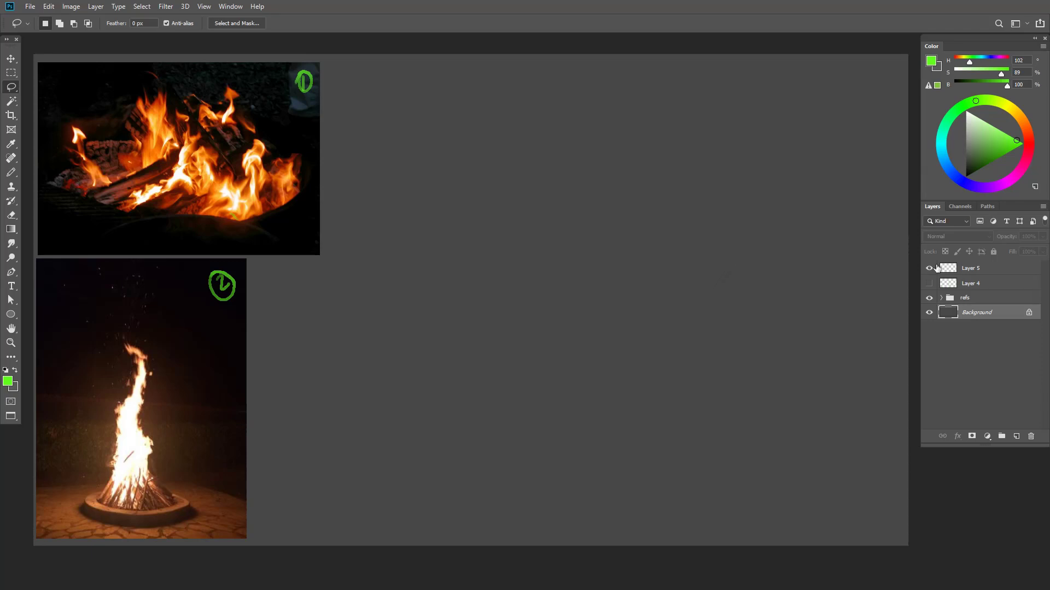
pyautogui.click(1016, 437)
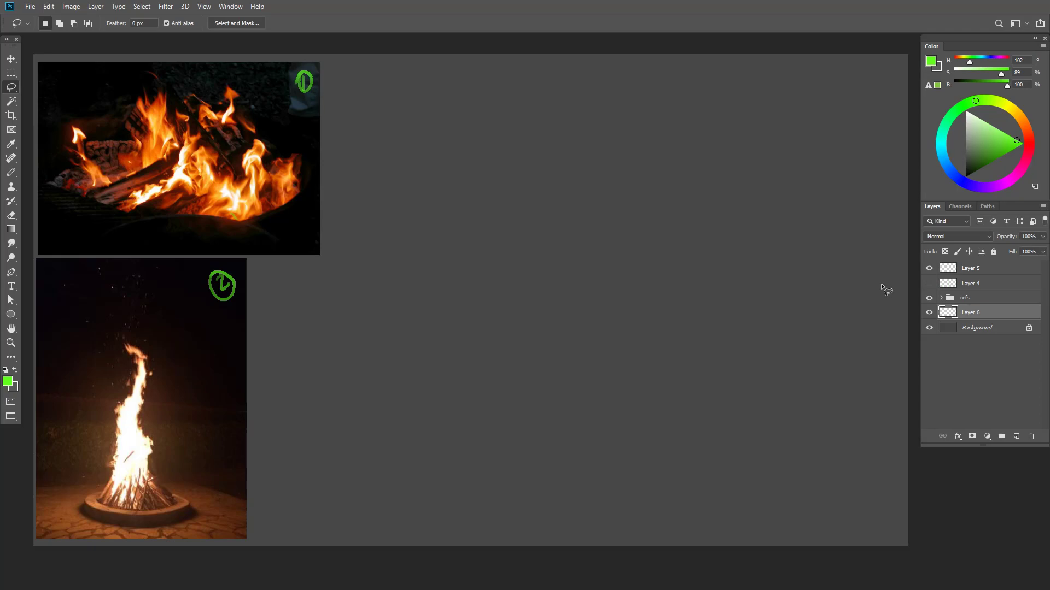
pyautogui.press('b')
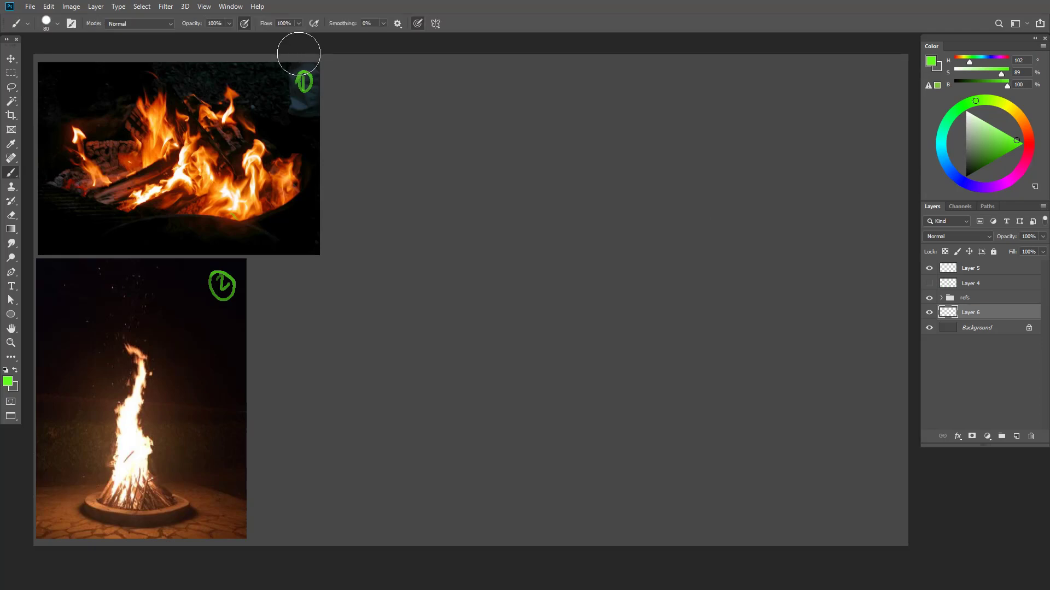
pyautogui.click(58, 24)
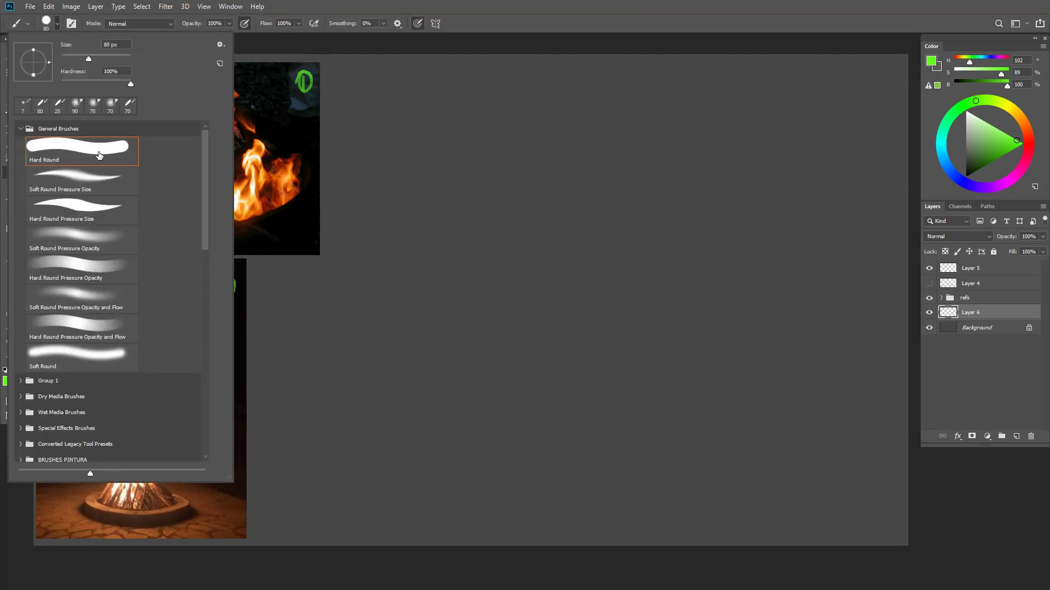
pyautogui.click(71, 24)
pyautogui.moveTo(566, 218)
pyautogui.mouseDown()
pyautogui.moveTo(560, 225)
pyautogui.moveTo(659, 330)
pyautogui.moveTo(562, 195)
pyautogui.moveTo(565, 235)
pyautogui.mouseUp()
pyautogui.hotkey('ctrl', 'z')
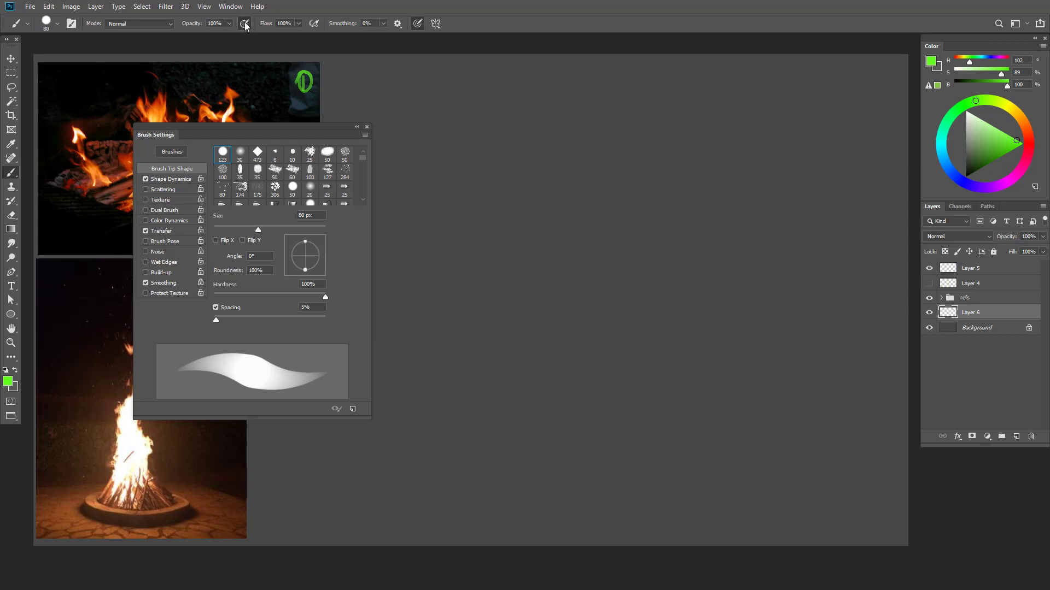
# - Toggle the pen-pressure controls for opacity and size off and on, testing the brush with an undone stroke
pyautogui.click(245, 26)
pyautogui.click(246, 25)
pyautogui.moveTo(448, 187)
pyautogui.mouseDown()
pyautogui.moveTo(469, 234)
pyautogui.moveTo(549, 298)
pyautogui.moveTo(684, 345)
pyautogui.moveTo(591, 351)
pyautogui.moveTo(729, 310)
pyautogui.moveTo(708, 112)
pyautogui.mouseUp()
pyautogui.hotkey('ctrl', 'z')
pyautogui.click(418, 23)
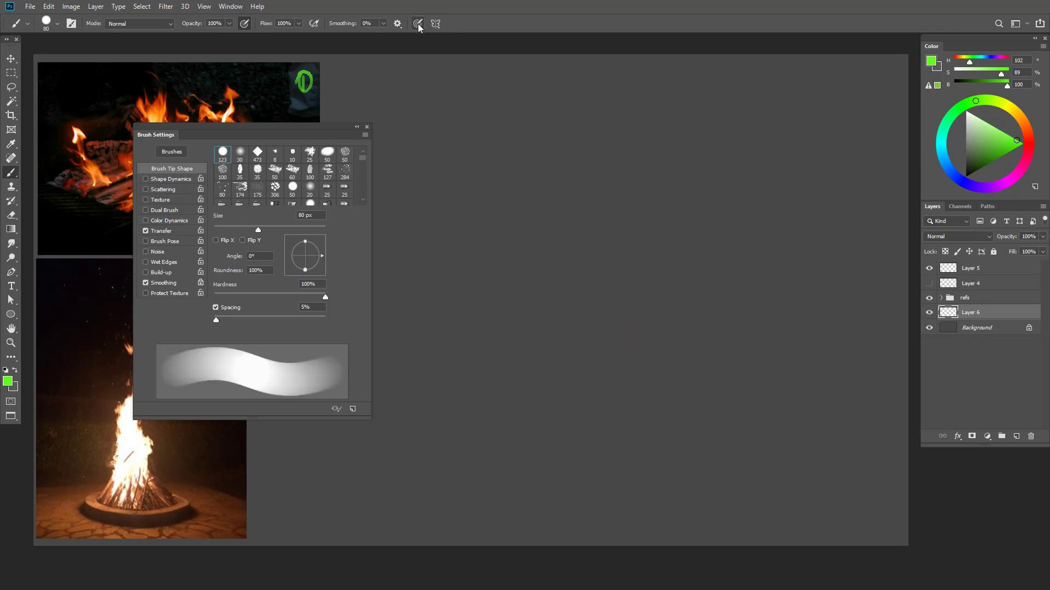
pyautogui.click(418, 24)
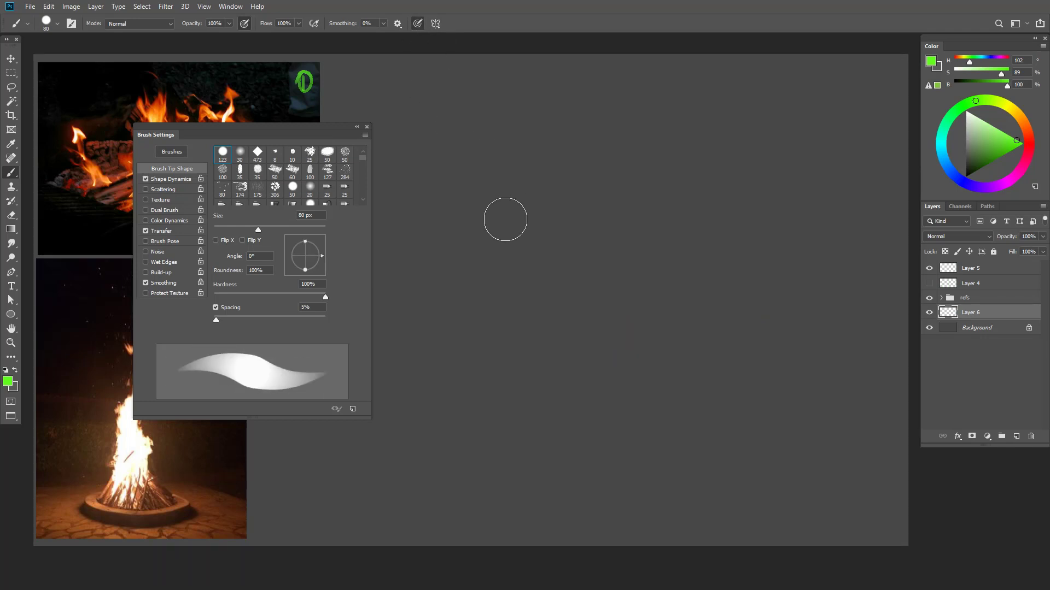
# - Reduce the brush size to 30 px and paint a long S-shaped stroke up the empty canvas, undoing the earlier attempts
pyautogui.press('[')
pyautogui.press('[')
pyautogui.press('[')
pyautogui.press('[')
pyautogui.press('[')
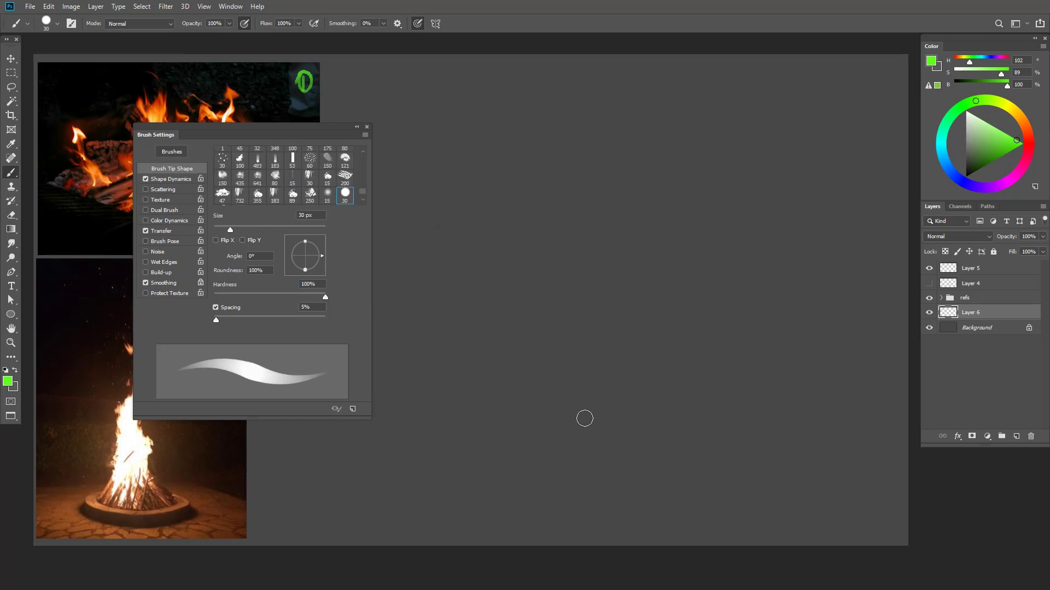
pyautogui.moveTo(634, 474)
pyautogui.mouseDown()
pyautogui.moveTo(561, 426)
pyautogui.moveTo(612, 326)
pyautogui.moveTo(513, 253)
pyautogui.moveTo(574, 202)
pyautogui.moveTo(738, 160)
pyautogui.moveTo(682, 307)
pyautogui.moveTo(810, 293)
pyautogui.moveTo(740, 108)
pyautogui.moveTo(505, 117)
pyautogui.moveTo(523, 326)
pyautogui.moveTo(424, 251)
pyautogui.mouseUp()
pyautogui.hotkey('ctrl', 'z')
pyautogui.moveTo(583, 458)
pyautogui.mouseDown()
pyautogui.moveTo(578, 317)
pyautogui.moveTo(564, 261)
pyautogui.mouseUp()
pyautogui.hotkey('ctrl', 'z')
pyautogui.moveTo(581, 458); pyautogui.dragTo(580, 186)
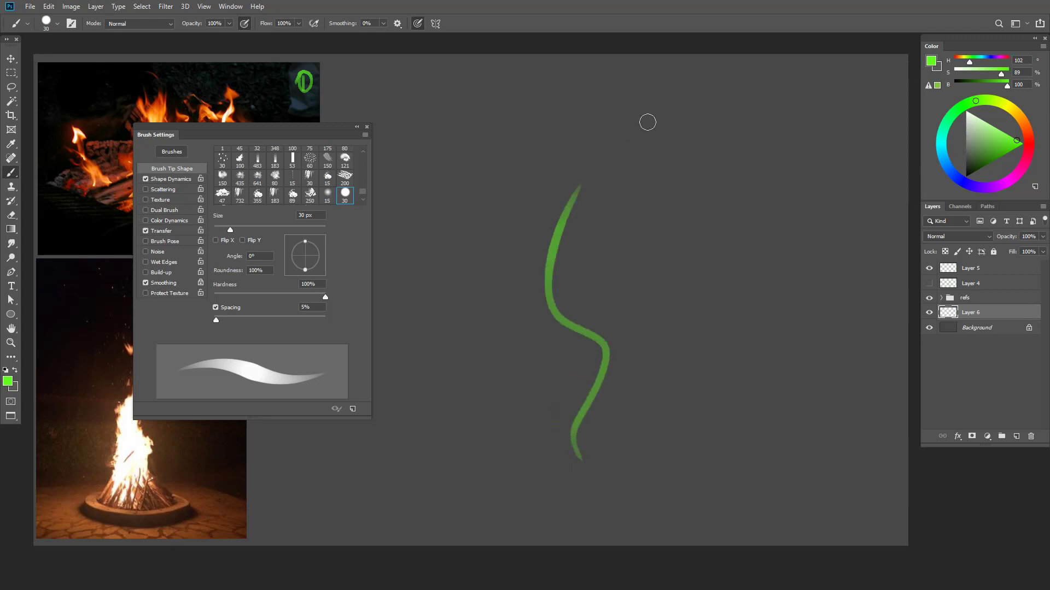
pyautogui.hotkey('ctrl', 'z')
pyautogui.moveTo(668, 463)
pyautogui.mouseDown()
pyautogui.moveTo(597, 445)
pyautogui.moveTo(520, 138)
pyautogui.mouseUp()
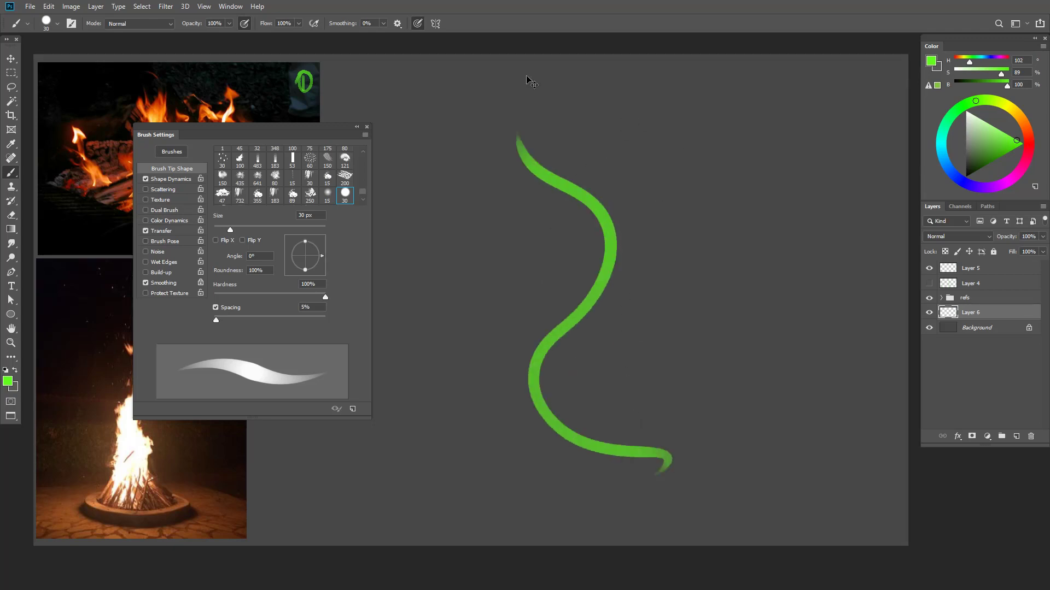
# - Undo the S-shaped stroke and a further trial stroke, and move the Brush Settings clear of the campfire photo
pyautogui.hotkey('ctrl', 'z')
pyautogui.moveTo(581, 464)
pyautogui.mouseDown()
pyautogui.moveTo(515, 351)
pyautogui.moveTo(653, 237)
pyautogui.moveTo(542, 173)
pyautogui.moveTo(458, 286)
pyautogui.moveTo(402, 166)
pyautogui.moveTo(550, 117)
pyautogui.moveTo(660, 145)
pyautogui.moveTo(762, 288)
pyautogui.mouseUp()
pyautogui.hotkey('ctrl', 'z')
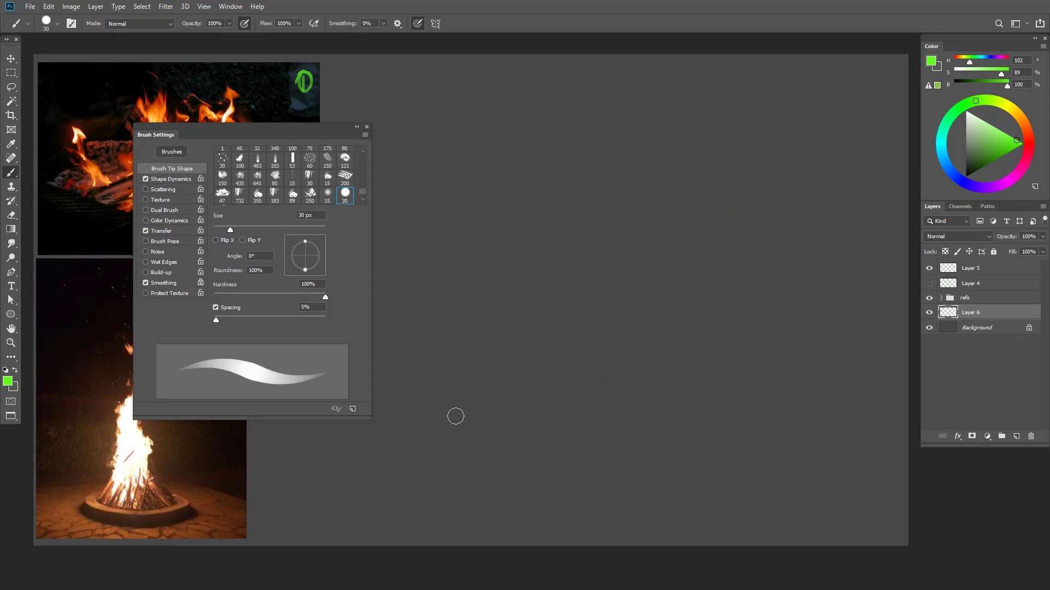
pyautogui.moveTo(314, 129)
pyautogui.mouseDown()
pyautogui.moveTo(355, 173)
pyautogui.moveTo(376, 286)
pyautogui.mouseUp()
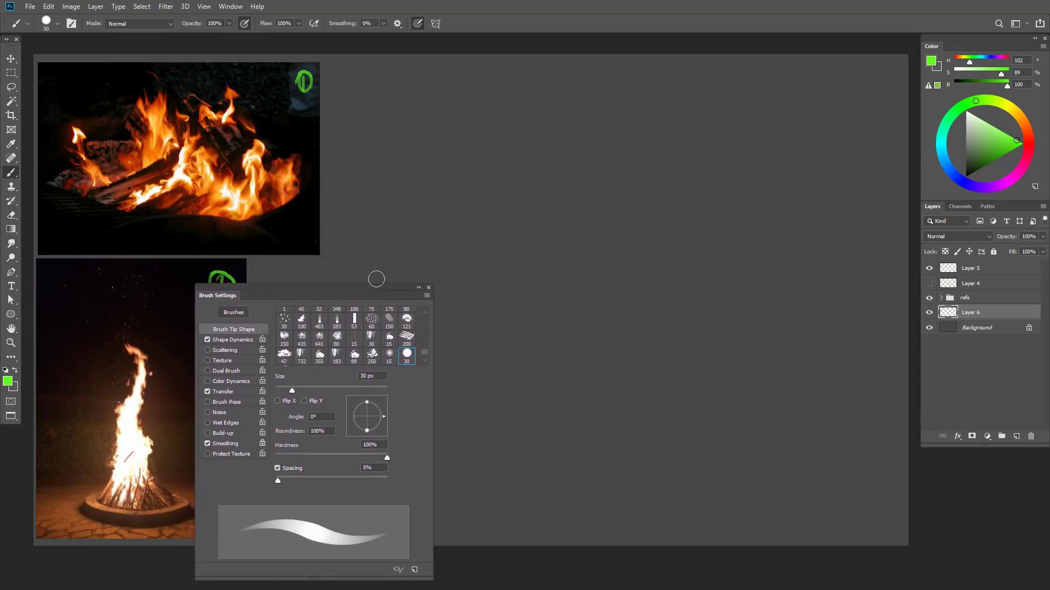
# - Change the foreground colour to a dark red-orange (H 16, S 86, B 56), checking it with undone scribbles on the canvas
pyautogui.click(1026, 129)
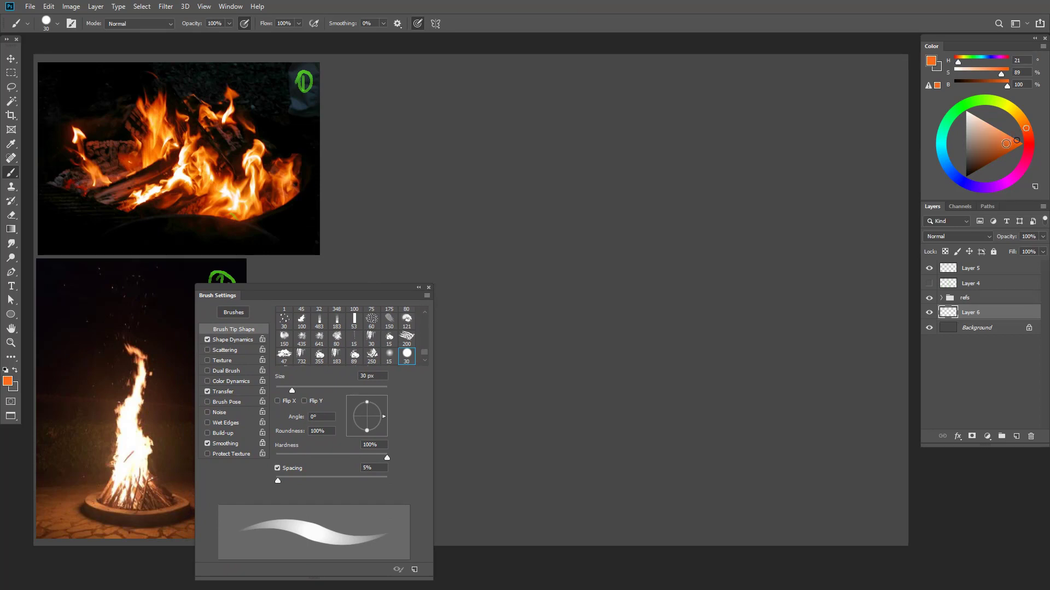
pyautogui.moveTo(1016, 140); pyautogui.dragTo(998, 151)
pyautogui.moveTo(642, 276); pyautogui.dragTo(682, 350)
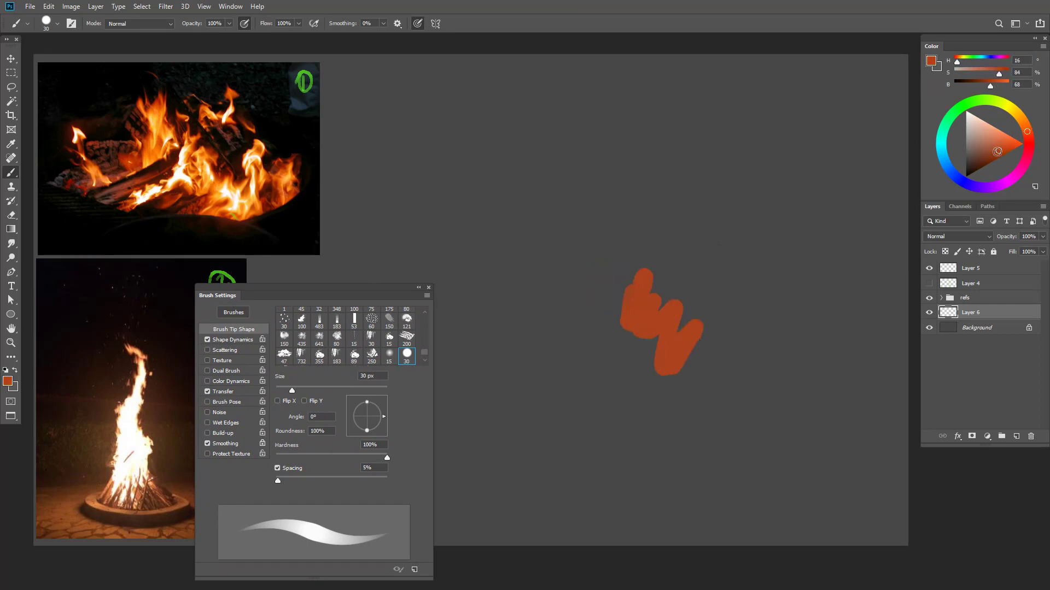
pyautogui.hotkey('ctrl', 'z')
pyautogui.moveTo(998, 150); pyautogui.dragTo(993, 156)
pyautogui.moveTo(620, 319)
pyautogui.mouseDown()
pyautogui.moveTo(691, 377)
pyautogui.moveTo(663, 432)
pyautogui.mouseUp()
pyautogui.hotkey('ctrl', 'z')
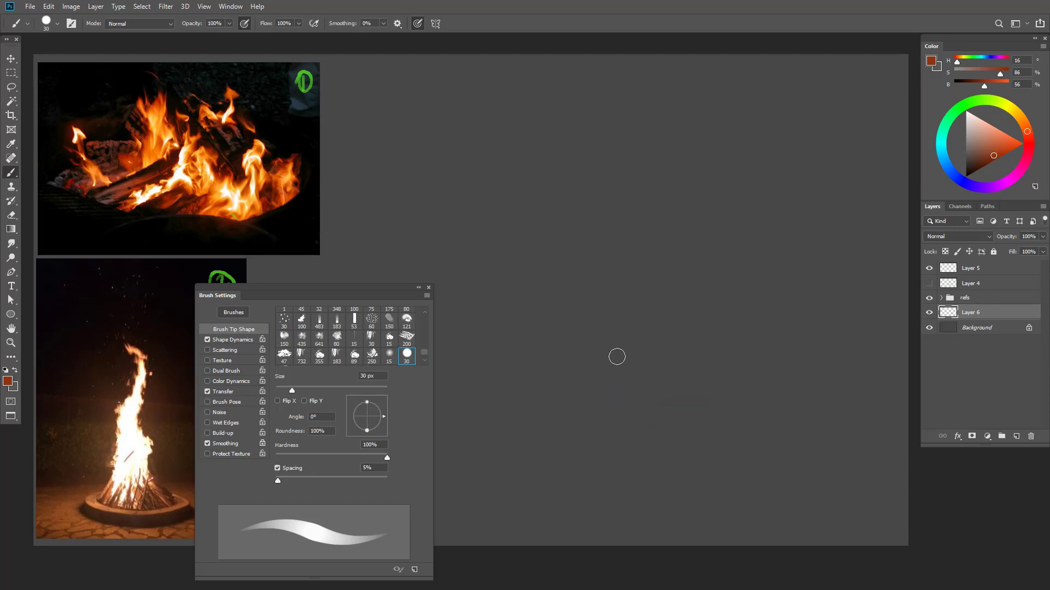
# - Turn off pen-pressure opacity, comparing undone test strokes, and brighten the colour to H 16, S 93, B 76
pyautogui.moveTo(615, 356)
pyautogui.mouseDown()
pyautogui.moveTo(660, 354)
pyautogui.moveTo(708, 382)
pyautogui.mouseUp()
pyautogui.hotkey('ctrl', 'z')
pyautogui.moveTo(579, 311); pyautogui.dragTo(635, 345)
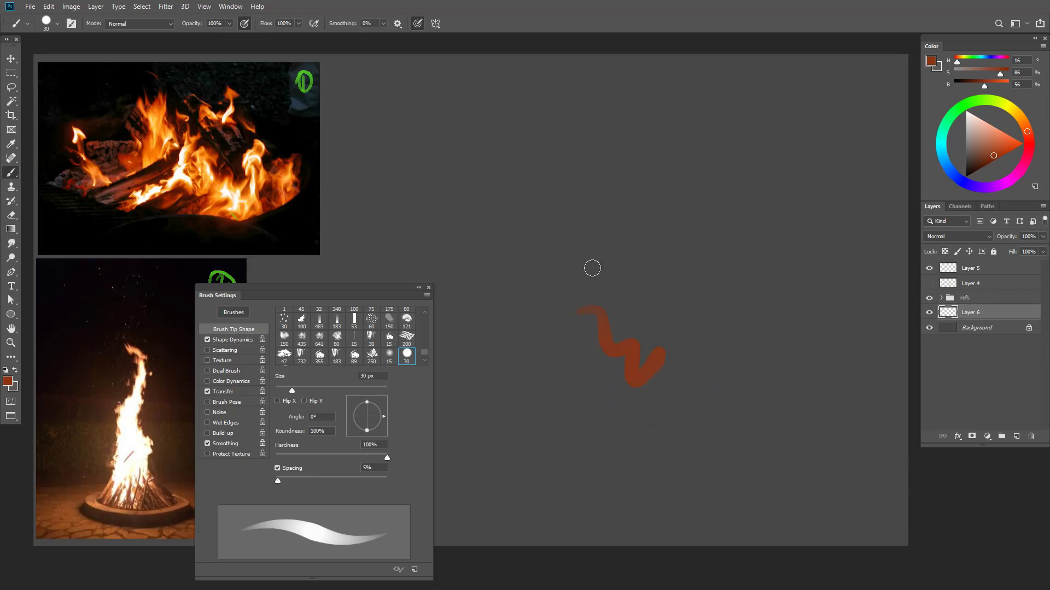
pyautogui.hotkey('ctrl', 'z')
pyautogui.click(244, 24)
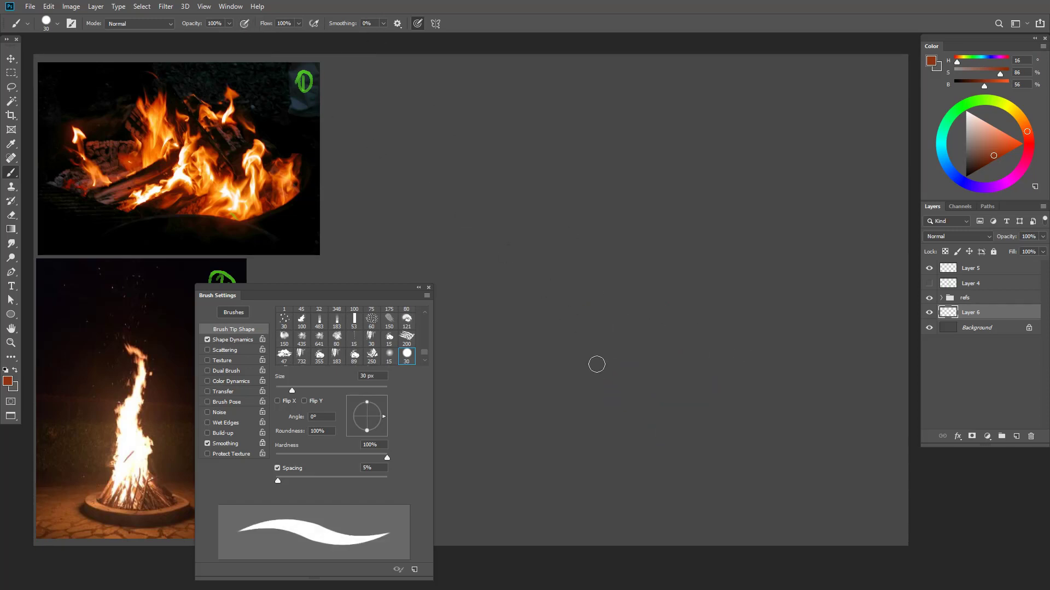
pyautogui.moveTo(599, 372)
pyautogui.mouseDown()
pyautogui.moveTo(604, 324)
pyautogui.moveTo(571, 280)
pyautogui.moveTo(601, 219)
pyautogui.moveTo(600, 356)
pyautogui.mouseUp()
pyautogui.hotkey('ctrl', 'z')
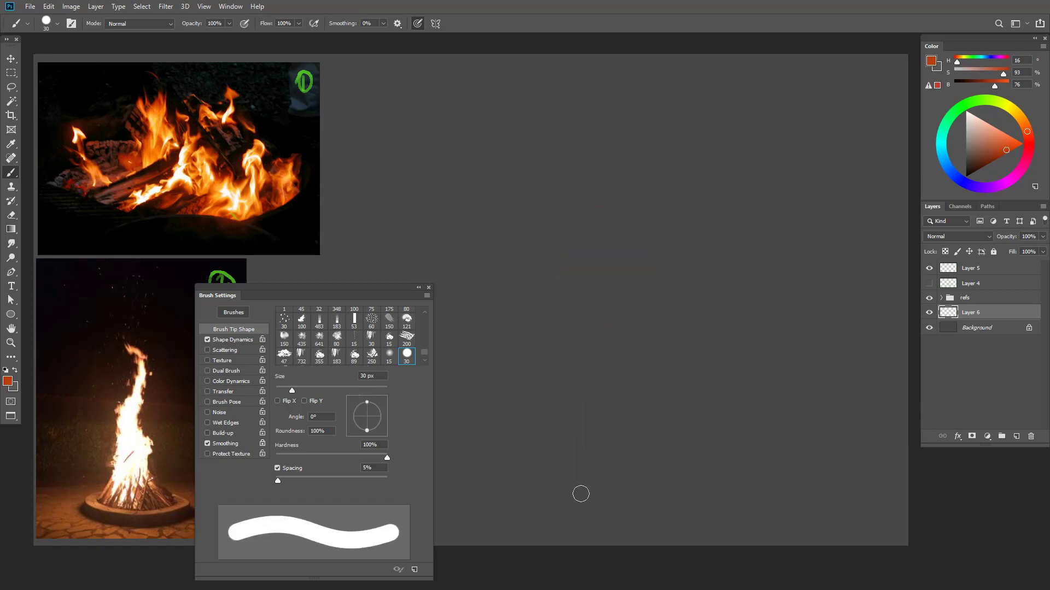
pyautogui.moveTo(584, 494)
pyautogui.mouseDown()
pyautogui.moveTo(540, 416)
pyautogui.moveTo(591, 318)
pyautogui.moveTo(617, 178)
pyautogui.mouseUp()
pyautogui.moveTo(594, 108)
pyautogui.mouseDown()
pyautogui.moveTo(640, 216)
pyautogui.moveTo(661, 424)
pyautogui.moveTo(588, 480)
pyautogui.mouseUp()
pyautogui.hotkey('ctrl', 'z')
pyautogui.hotkey('ctrl', 'z')
# - Block in the flame's solid body with a rounded base, two upper lobes and a thin tip, ending with a 35 px brush
pyautogui.moveTo(577, 494)
pyautogui.mouseDown()
pyautogui.moveTo(546, 440)
pyautogui.moveTo(557, 271)
pyautogui.moveTo(582, 322)
pyautogui.moveTo(570, 310)
pyautogui.moveTo(601, 219)
pyautogui.mouseUp()
pyautogui.moveTo(572, 288)
pyautogui.mouseDown()
pyautogui.moveTo(582, 462)
pyautogui.moveTo(605, 398)
pyautogui.moveTo(596, 310)
pyautogui.moveTo(612, 429)
pyautogui.moveTo(581, 452)
pyautogui.moveTo(580, 475)
pyautogui.moveTo(603, 483)
pyautogui.moveTo(603, 466)
pyautogui.moveTo(619, 482)
pyautogui.moveTo(623, 460)
pyautogui.moveTo(632, 464)
pyautogui.moveTo(654, 443)
pyautogui.moveTo(648, 469)
pyautogui.moveTo(661, 440)
pyautogui.moveTo(653, 352)
pyautogui.moveTo(669, 334)
pyautogui.mouseUp()
pyautogui.press(']')
pyautogui.press(']')
pyautogui.press(']')
pyautogui.press('[')
pyautogui.press('[')
pyautogui.press('[')
pyautogui.press('[')
pyautogui.moveTo(656, 296)
pyautogui.mouseDown()
pyautogui.moveTo(671, 322)
pyautogui.moveTo(658, 326)
pyautogui.moveTo(660, 309)
pyautogui.moveTo(641, 359)
pyautogui.moveTo(636, 336)
pyautogui.moveTo(630, 391)
pyautogui.mouseUp()
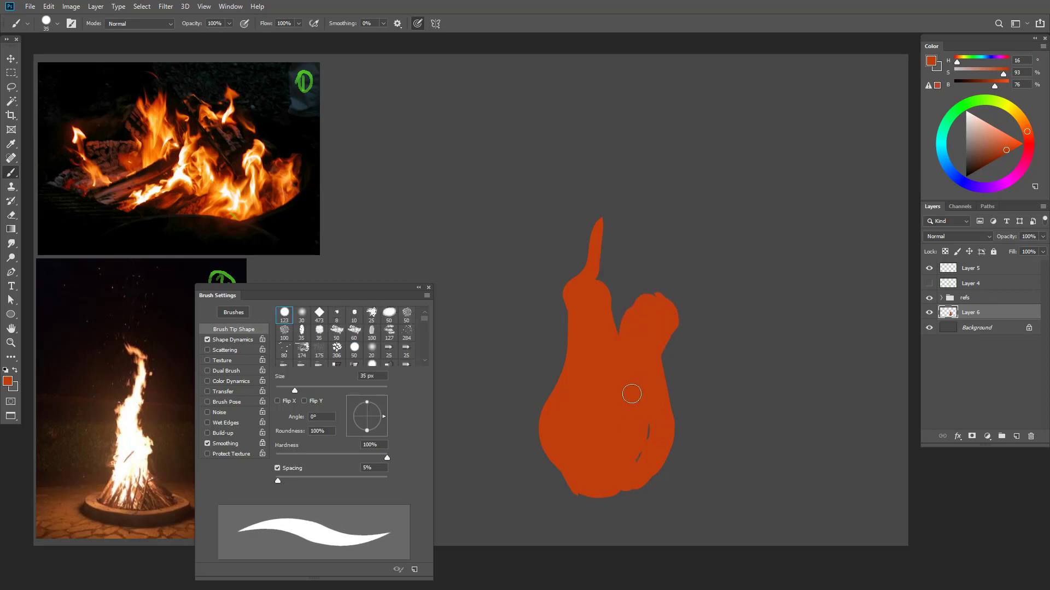
# - Extend the flame upward into a curving, tapering tongue with a detached wisp above it, refining the tip with a 20 px brush
pyautogui.moveTo(590, 295)
pyautogui.mouseDown()
pyautogui.moveTo(553, 250)
pyautogui.moveTo(558, 225)
pyautogui.moveTo(584, 191)
pyautogui.moveTo(581, 213)
pyautogui.moveTo(625, 141)
pyautogui.mouseUp()
pyautogui.press('[')
pyautogui.press('[')
pyautogui.press('[')
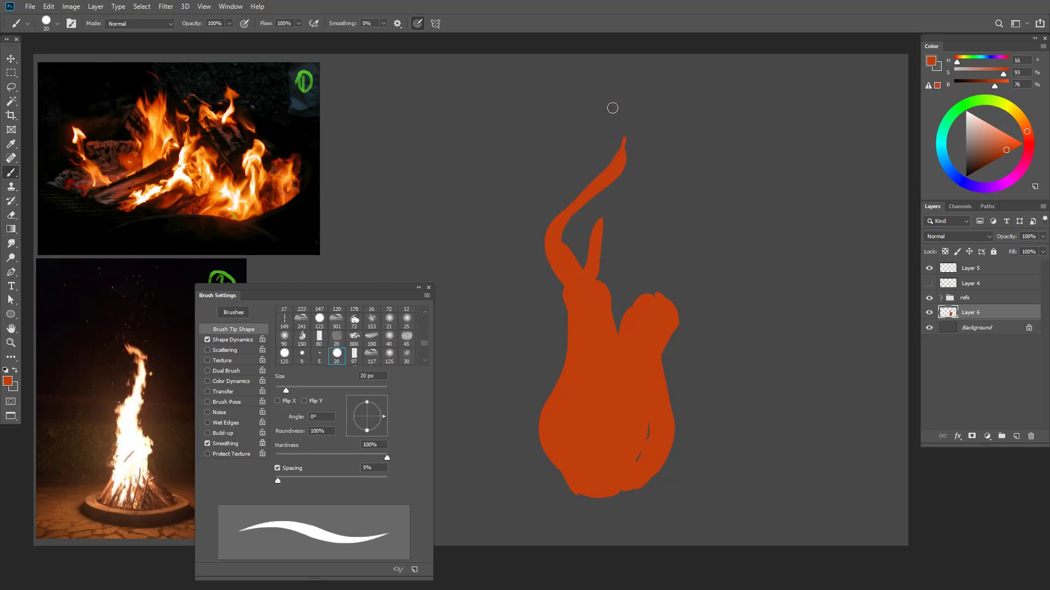
pyautogui.moveTo(606, 105); pyautogui.dragTo(622, 139)
pyautogui.moveTo(604, 96); pyautogui.dragTo(611, 111)
pyautogui.moveTo(595, 71); pyautogui.dragTo(628, 107)
pyautogui.moveTo(617, 115)
pyautogui.mouseDown()
pyautogui.moveTo(619, 190)
pyautogui.moveTo(626, 165)
pyautogui.moveTo(612, 263)
pyautogui.moveTo(658, 311)
pyautogui.moveTo(602, 262)
pyautogui.moveTo(581, 231)
pyautogui.moveTo(584, 205)
pyautogui.moveTo(609, 220)
pyautogui.mouseUp()
# - Fill the remaining gap inside the flame's base using a 35 px brush
pyautogui.press(']')
pyautogui.press(']')
pyautogui.press(']')
pyautogui.moveTo(648, 426); pyautogui.dragTo(632, 463)
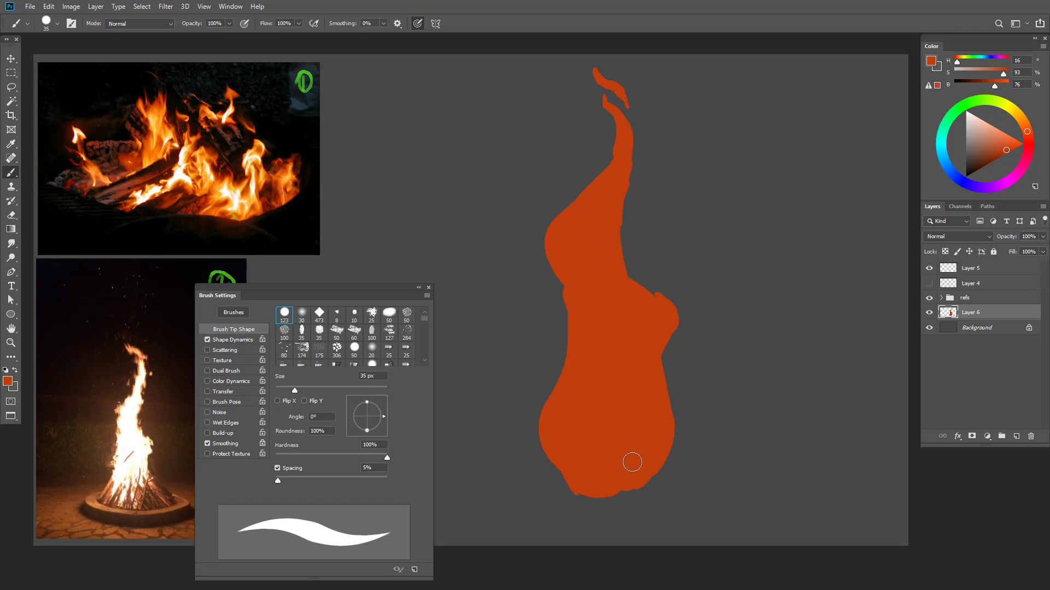
# - Add small flame licks and a detached sliver along the flame's left edge with a fine brush between 9 and 15 px
pyautogui.press('[')
pyautogui.press('[')
pyautogui.press('[')
pyautogui.press('[')
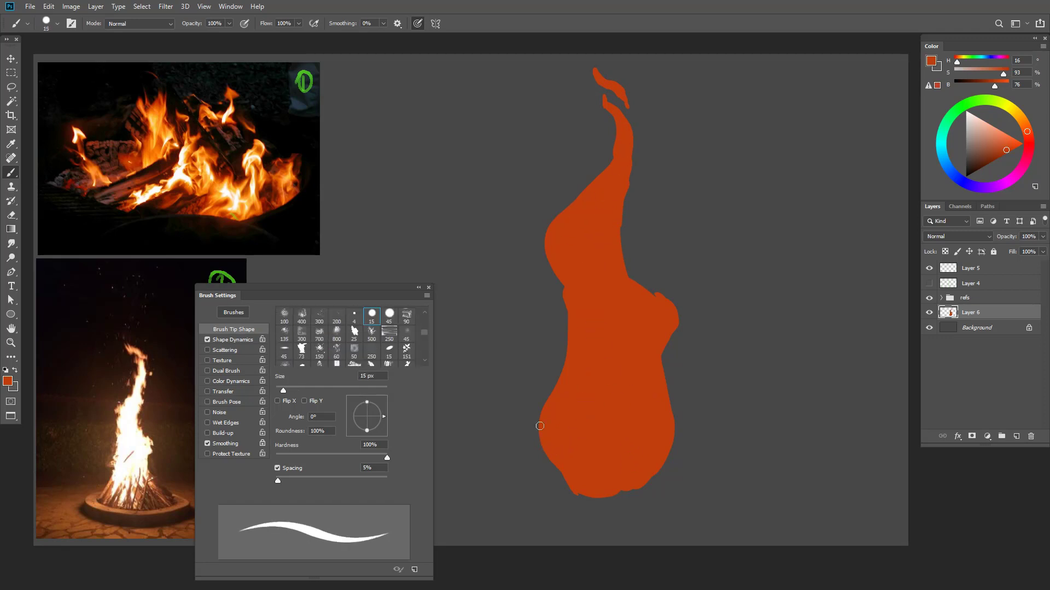
pyautogui.moveTo(543, 438); pyautogui.dragTo(544, 410)
pyautogui.press('[')
pyautogui.press('[')
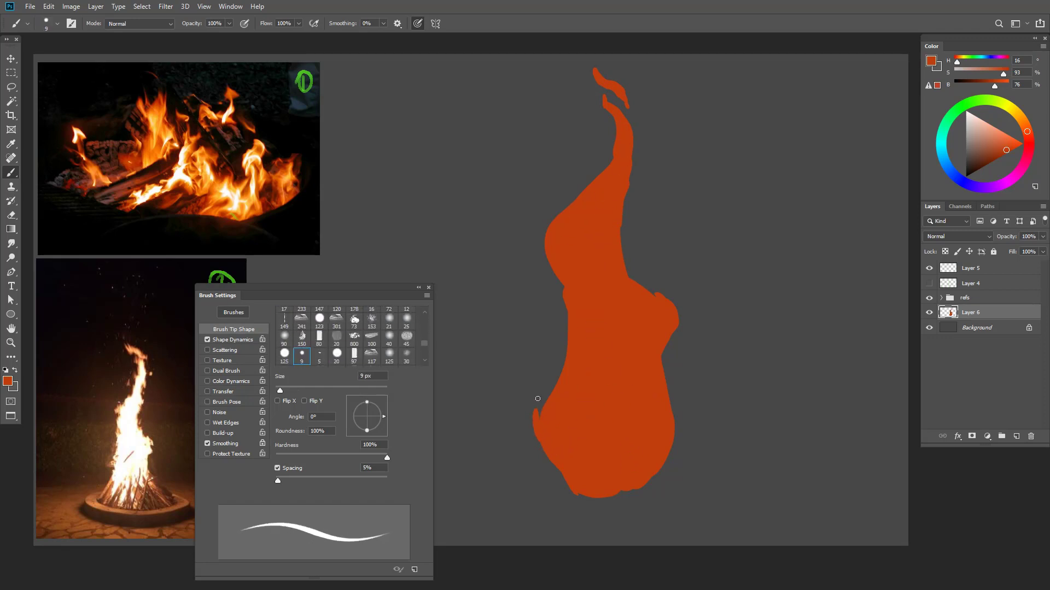
pyautogui.press(']')
pyautogui.press(']')
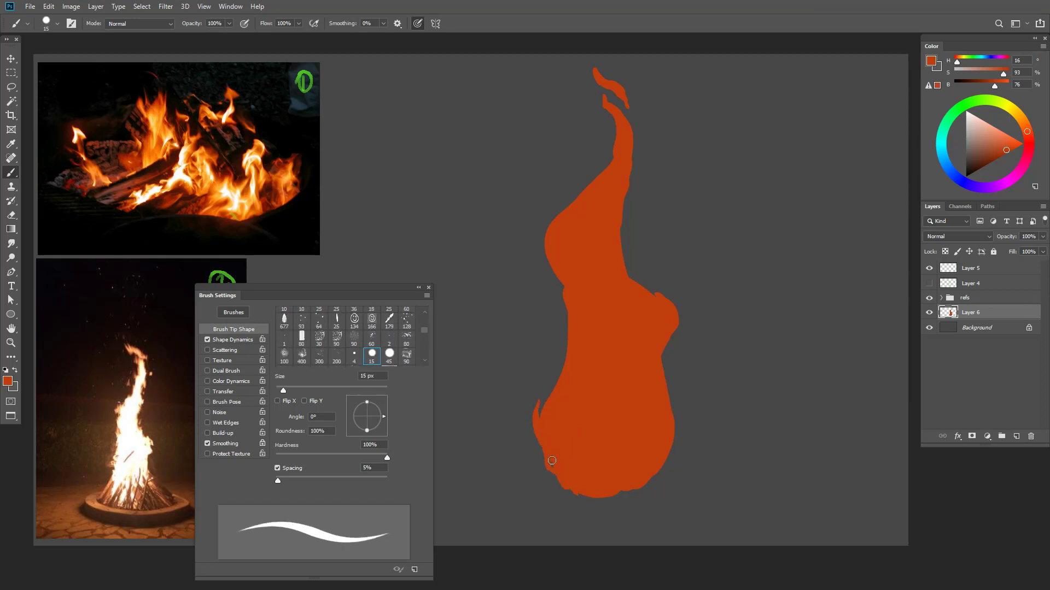
pyautogui.moveTo(557, 310)
pyautogui.mouseDown()
pyautogui.moveTo(563, 366)
pyautogui.moveTo(569, 344)
pyautogui.moveTo(549, 375)
pyautogui.moveTo(561, 365)
pyautogui.moveTo(557, 403)
pyautogui.mouseUp()
pyautogui.moveTo(557, 269)
pyautogui.mouseDown()
pyautogui.moveTo(540, 233)
pyautogui.moveTo(550, 206)
pyautogui.moveTo(548, 231)
pyautogui.mouseUp()
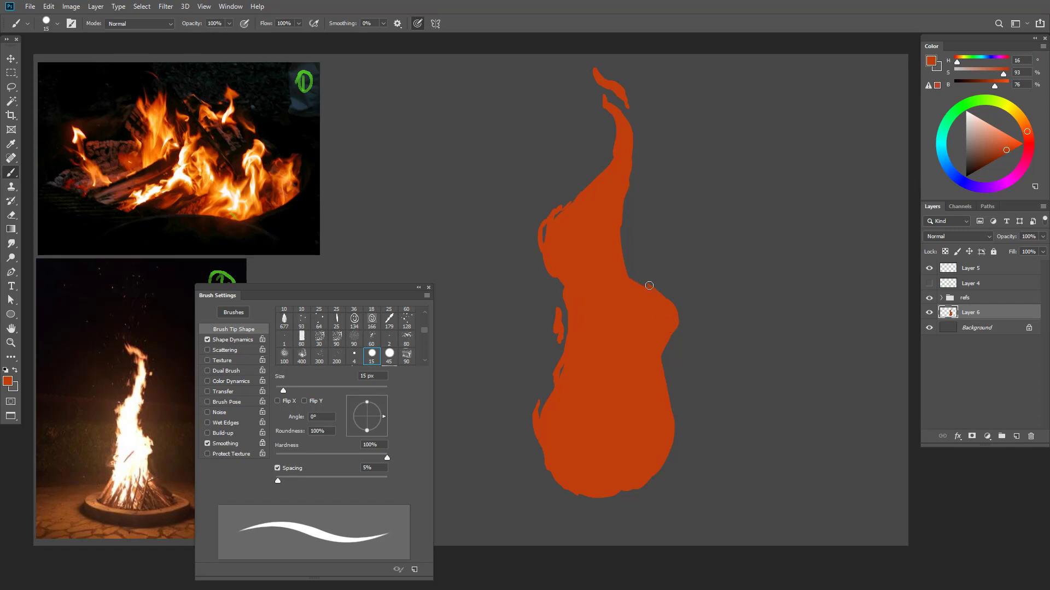
# - Roughen the flame's right edge and upper tongue with 15 px licks, adding a small detached wisp beside the tongue
pyautogui.moveTo(674, 374)
pyautogui.mouseDown()
pyautogui.moveTo(662, 392)
pyautogui.moveTo(663, 371)
pyautogui.moveTo(663, 419)
pyautogui.moveTo(678, 388)
pyautogui.moveTo(666, 381)
pyautogui.moveTo(673, 457)
pyautogui.moveTo(671, 444)
pyautogui.moveTo(646, 492)
pyautogui.mouseUp()
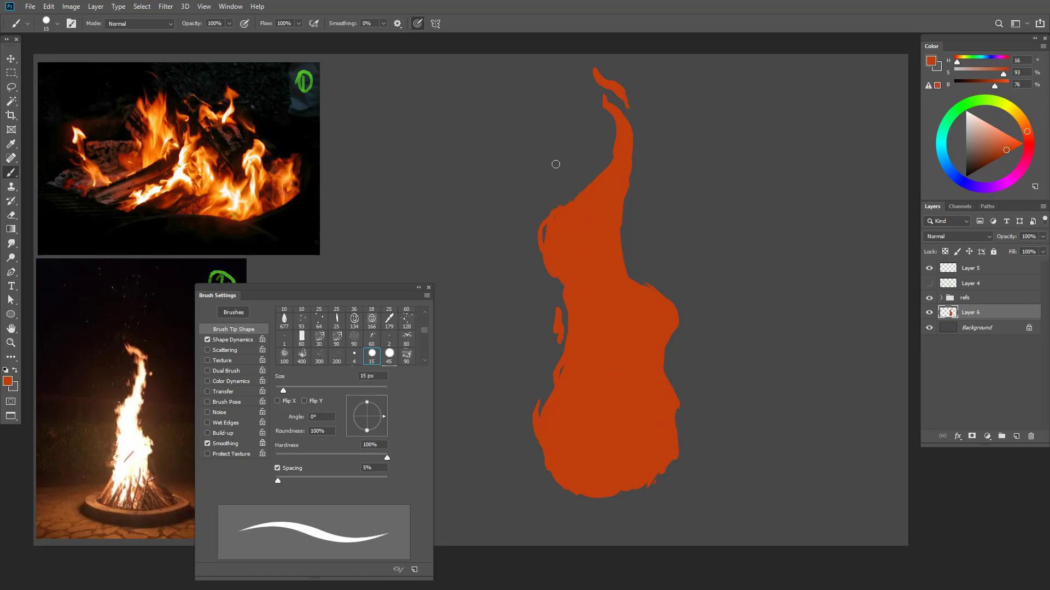
pyautogui.moveTo(590, 160); pyautogui.dragTo(586, 178)
pyautogui.moveTo(624, 106); pyautogui.dragTo(634, 153)
pyautogui.moveTo(627, 230); pyautogui.dragTo(628, 263)
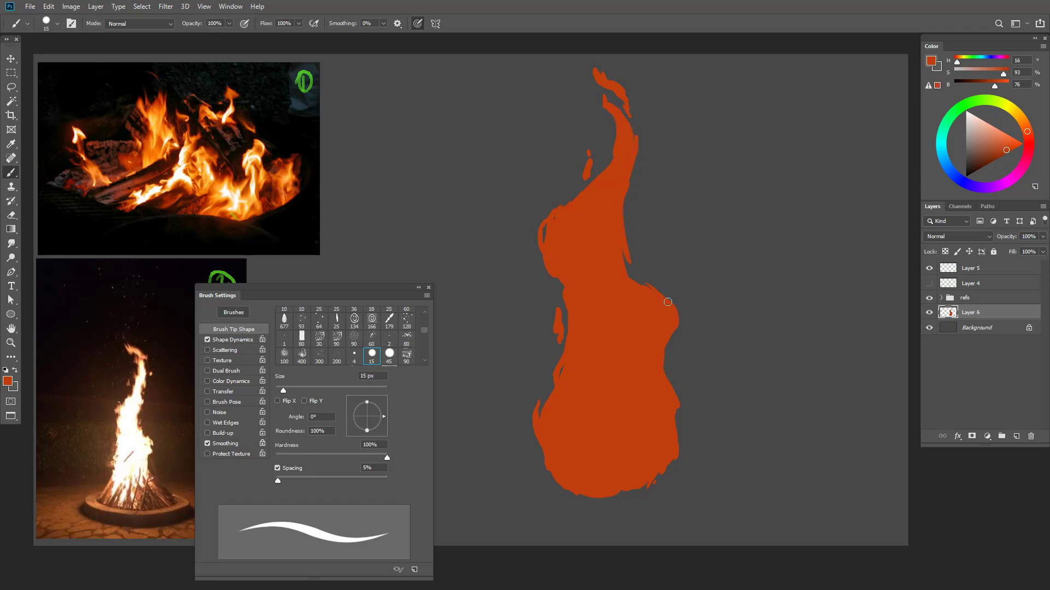
pyautogui.moveTo(676, 306); pyautogui.dragTo(677, 320)
# - Sketch an oval ringed with dots and a curved flame outline beside the fire, and clear both with a lasso selection
pyautogui.moveTo(775, 245)
pyautogui.mouseDown()
pyautogui.moveTo(763, 273)
pyautogui.moveTo(774, 328)
pyautogui.moveTo(808, 270)
pyautogui.moveTo(792, 246)
pyautogui.moveTo(770, 324)
pyautogui.moveTo(784, 242)
pyautogui.moveTo(794, 259)
pyautogui.moveTo(779, 258)
pyautogui.moveTo(771, 282)
pyautogui.moveTo(786, 310)
pyautogui.moveTo(774, 289)
pyautogui.mouseUp()
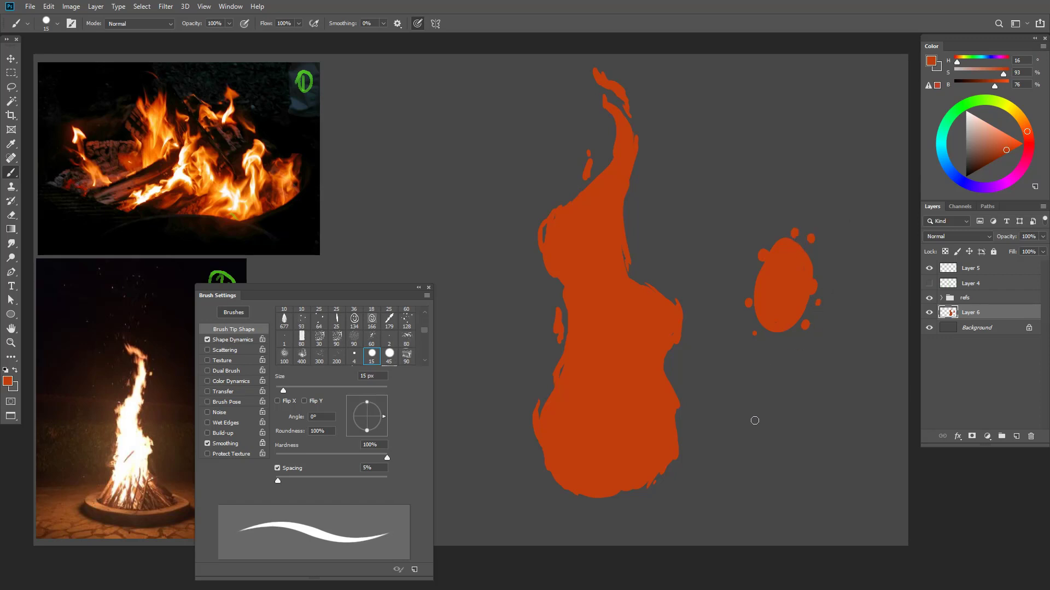
pyautogui.moveTo(794, 486)
pyautogui.mouseDown()
pyautogui.moveTo(820, 453)
pyautogui.moveTo(815, 334)
pyautogui.moveTo(848, 410)
pyautogui.moveTo(807, 485)
pyautogui.mouseUp()
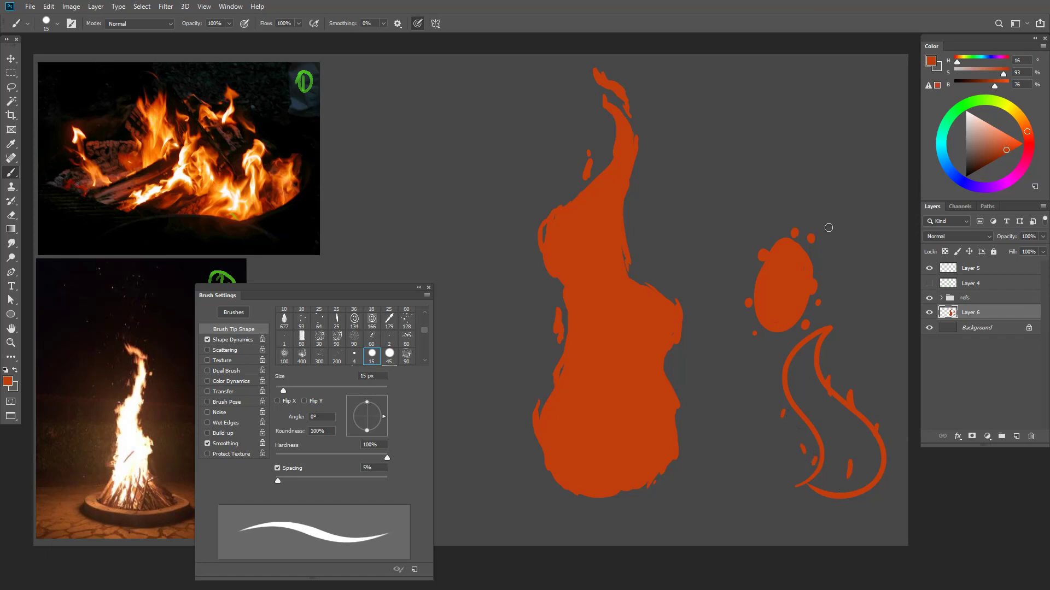
pyautogui.press('l')
pyautogui.moveTo(855, 192); pyautogui.dragTo(831, 199)
pyautogui.press('Delete')
pyautogui.hotkey('ctrl', 'd')
# - Widen the flame's base with curling licks on both sides using a 30 px brush
pyautogui.press('b')
pyautogui.press(']')
pyautogui.press(']')
pyautogui.press(']')
pyautogui.moveTo(536, 463); pyautogui.dragTo(591, 492)
pyautogui.moveTo(668, 478); pyautogui.dragTo(602, 502)
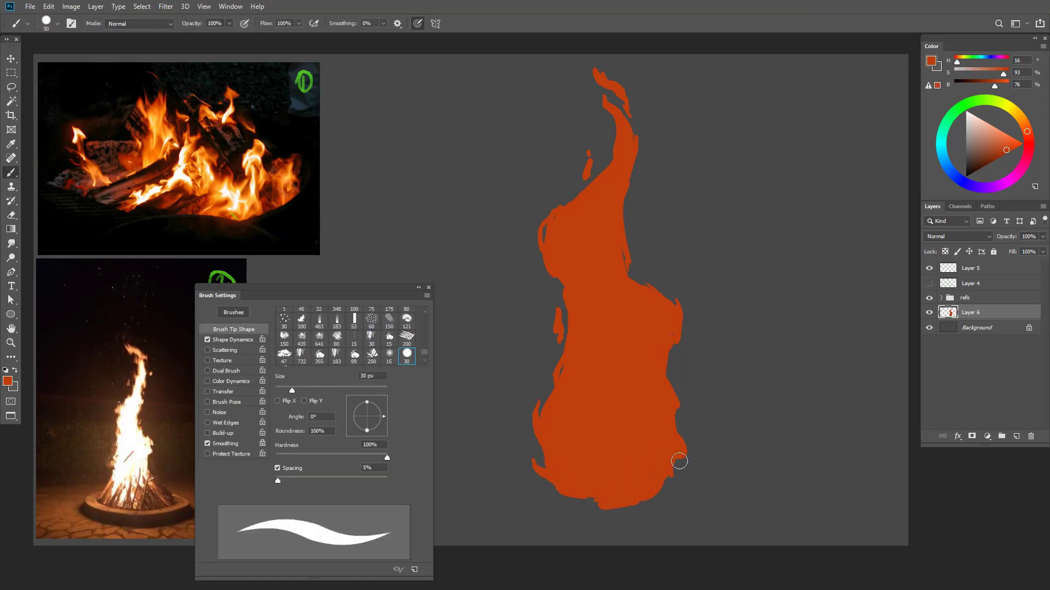
pyautogui.moveTo(686, 441); pyautogui.dragTo(666, 491)
# - Add small detached licks and sparks around the upper flame and right shoulder at 10 px, undoing a stray trial stroke
pyautogui.press('[')
pyautogui.press('[')
pyautogui.press('[')
pyautogui.press('[')
pyautogui.moveTo(647, 137); pyautogui.dragTo(646, 149)
pyautogui.click(640, 199)
pyautogui.moveTo(682, 279); pyautogui.dragTo(689, 291)
pyautogui.click(692, 298)
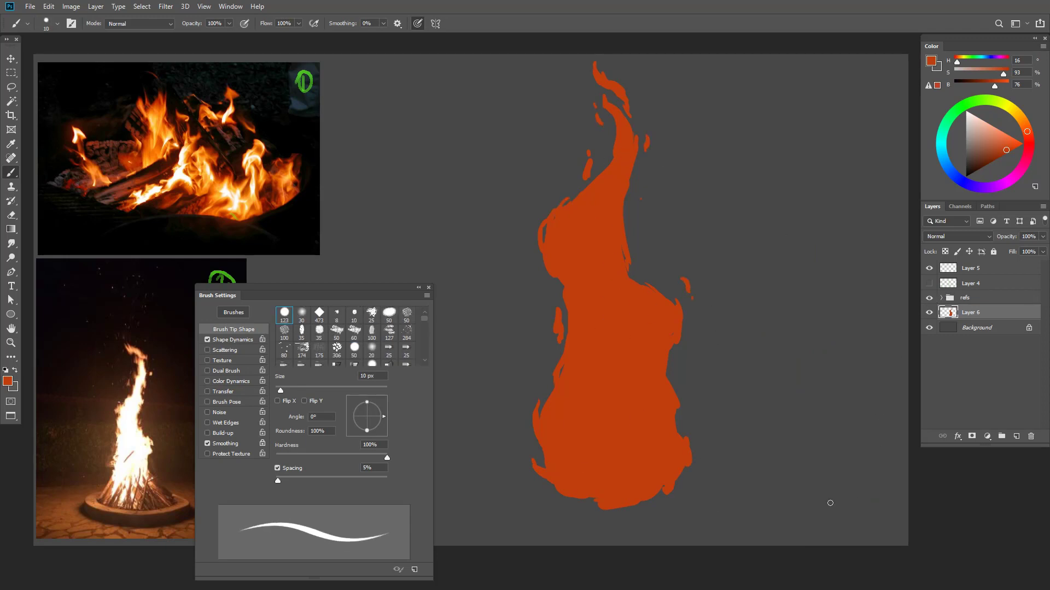
pyautogui.moveTo(844, 495)
pyautogui.mouseDown()
pyautogui.moveTo(789, 299)
pyautogui.moveTo(837, 230)
pyautogui.moveTo(785, 160)
pyautogui.moveTo(814, 134)
pyautogui.moveTo(778, 131)
pyautogui.moveTo(814, 120)
pyautogui.moveTo(784, 127)
pyautogui.mouseUp()
pyautogui.hotkey('ctrl', 'z')
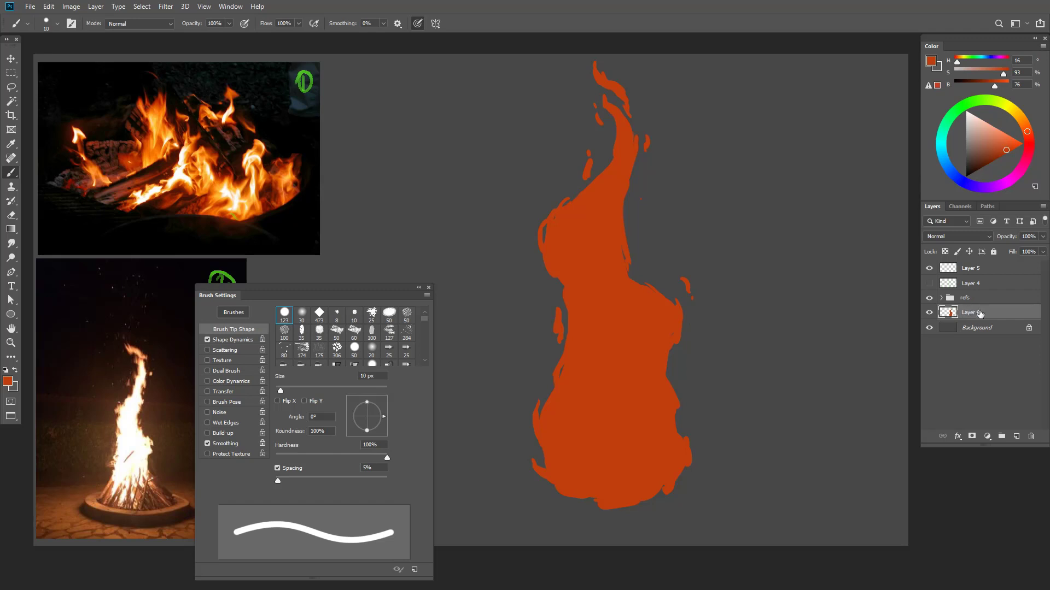
# - Add a new layer above the flame layer and choose the Soft Round Pressure Opacity brush with pen-pressure size off
pyautogui.click(1016, 437)
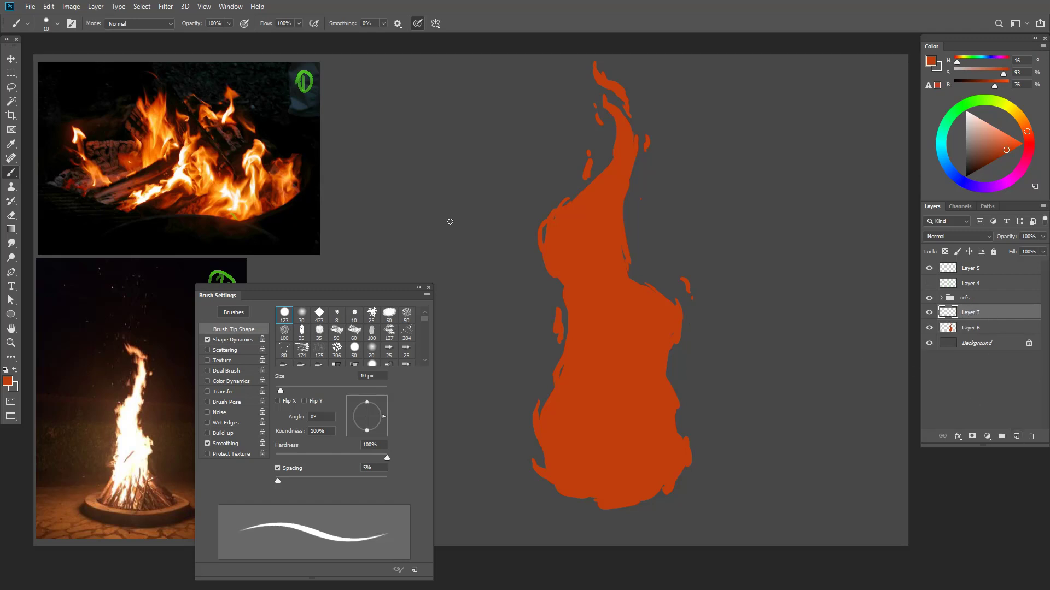
pyautogui.click(57, 24)
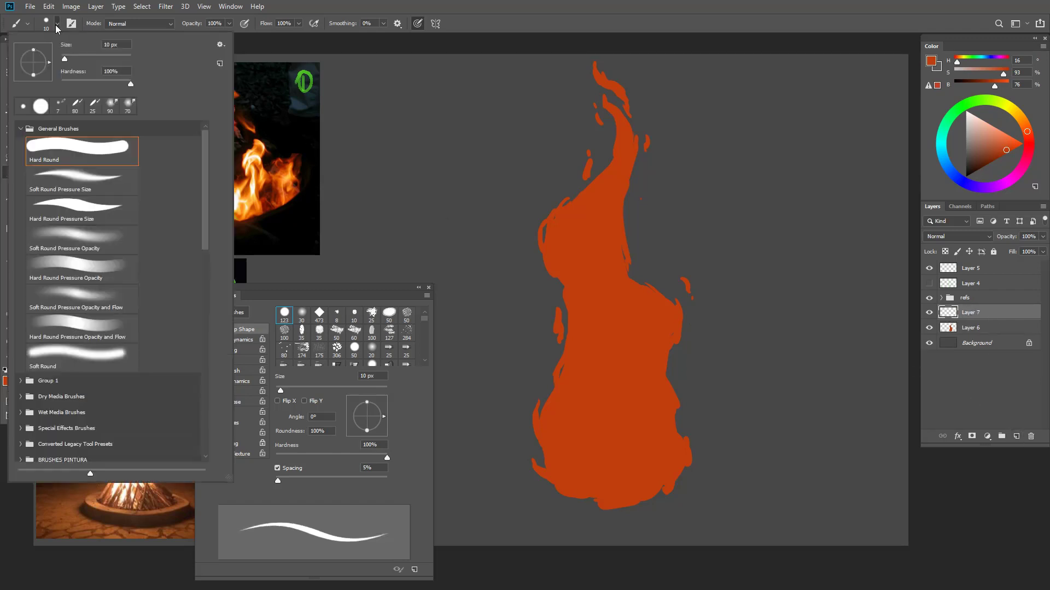
pyautogui.click(108, 241)
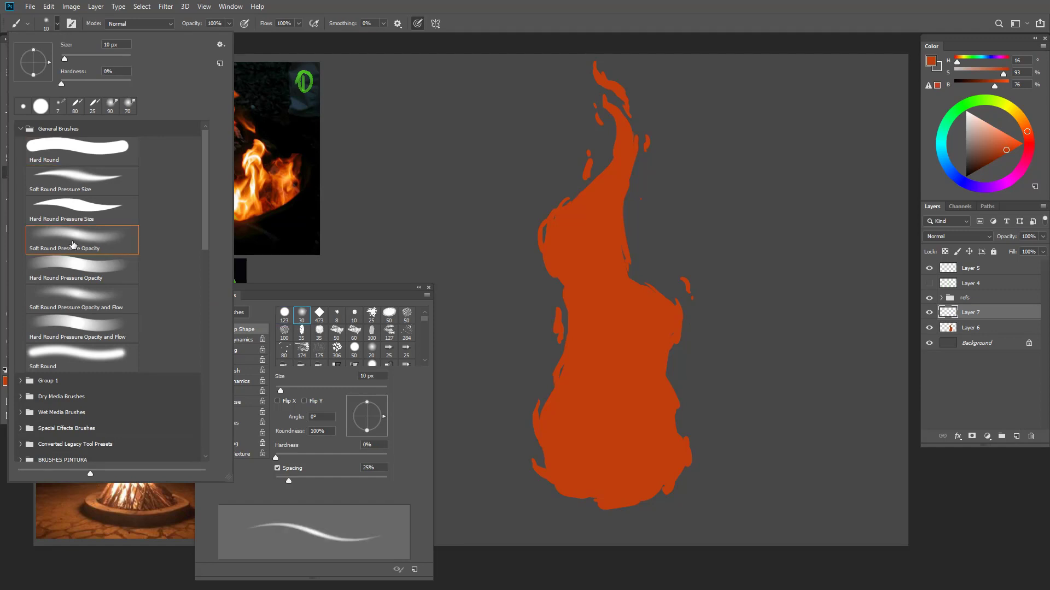
pyautogui.click(572, 16)
pyautogui.click(419, 24)
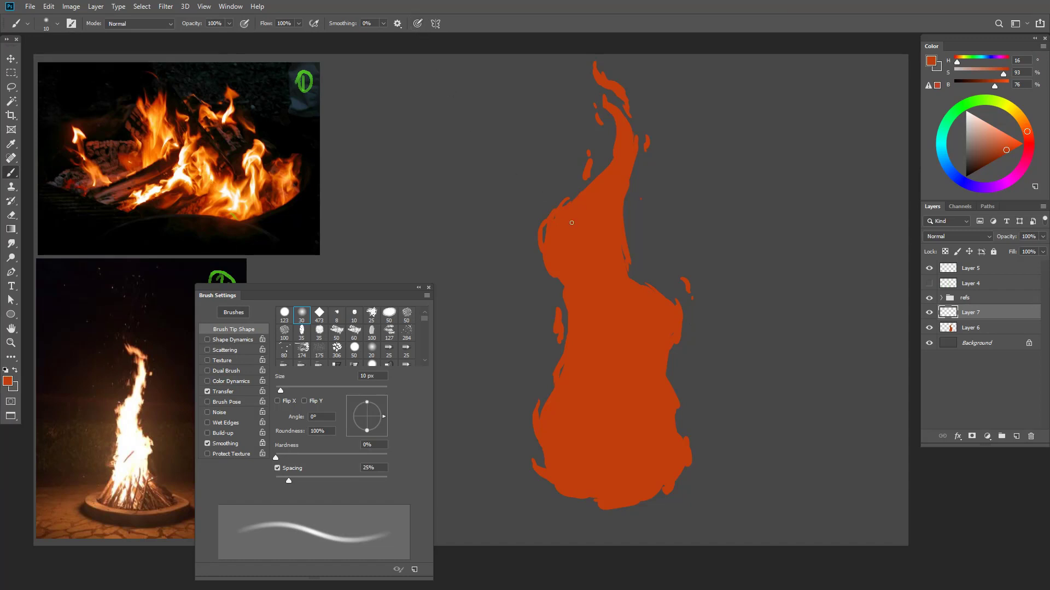
# - Soften the left edge of the flame's upper bulge with the soft brush at 45 px
pyautogui.press(']')
pyautogui.press(']')
pyautogui.press(']')
pyautogui.press(']')
pyautogui.press(']')
pyautogui.press(']')
pyautogui.press(']')
pyautogui.press(']')
pyautogui.press(']')
pyautogui.press(']')
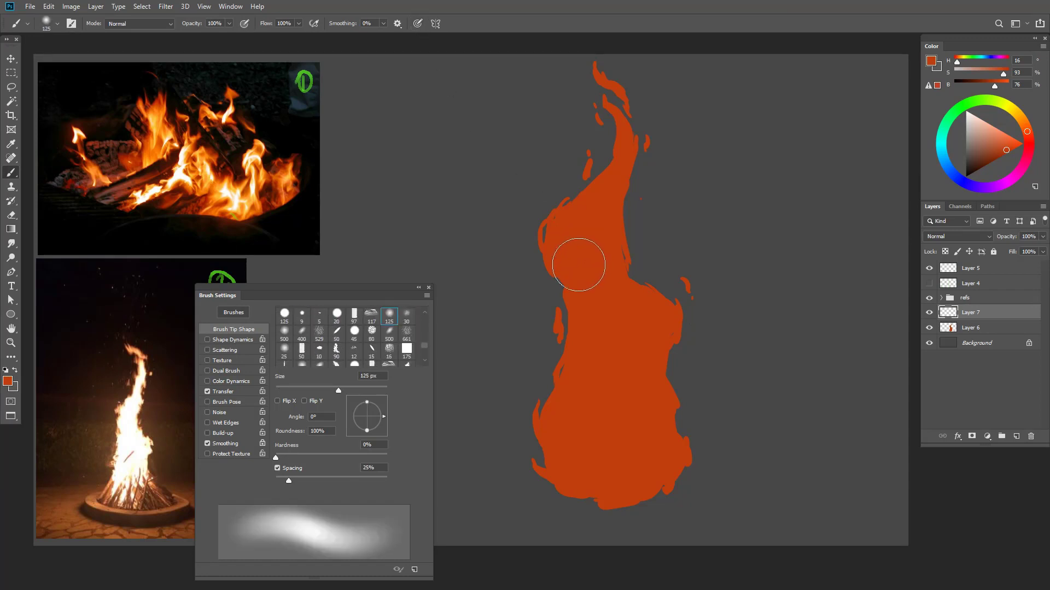
pyautogui.press('[')
pyautogui.press('[')
pyautogui.press('[')
pyautogui.press('[')
pyautogui.press('[')
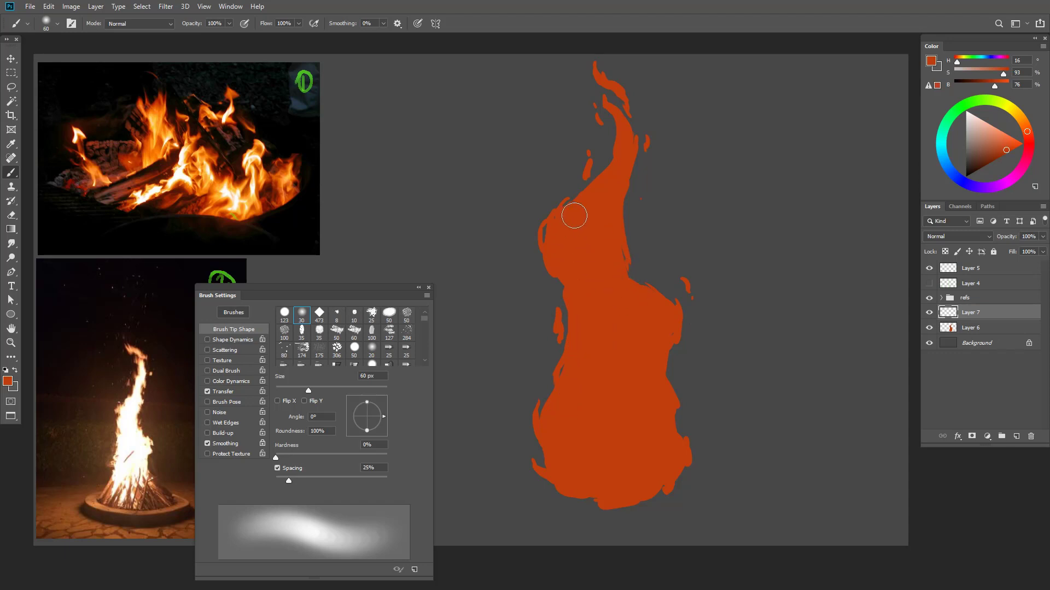
pyautogui.press('[')
pyautogui.press('[')
pyautogui.moveTo(554, 226)
pyautogui.mouseDown()
pyautogui.moveTo(562, 267)
pyautogui.moveTo(546, 239)
pyautogui.moveTo(576, 290)
pyautogui.mouseUp()
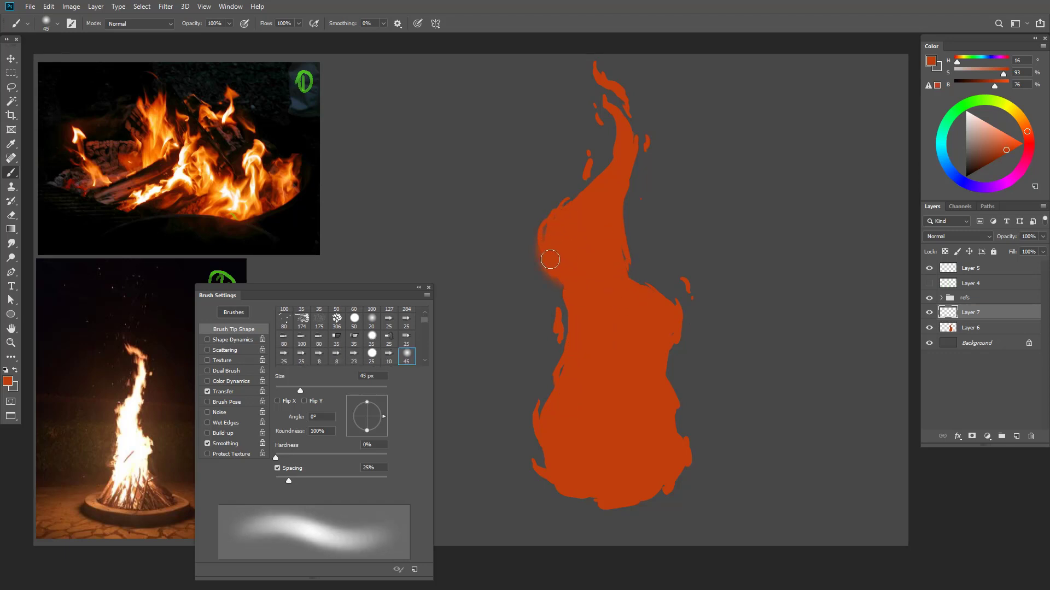
# - Soften the lower left and right edges of the flame with the soft brush at 70 px
pyautogui.press(']')
pyautogui.press(']')
pyautogui.press(']')
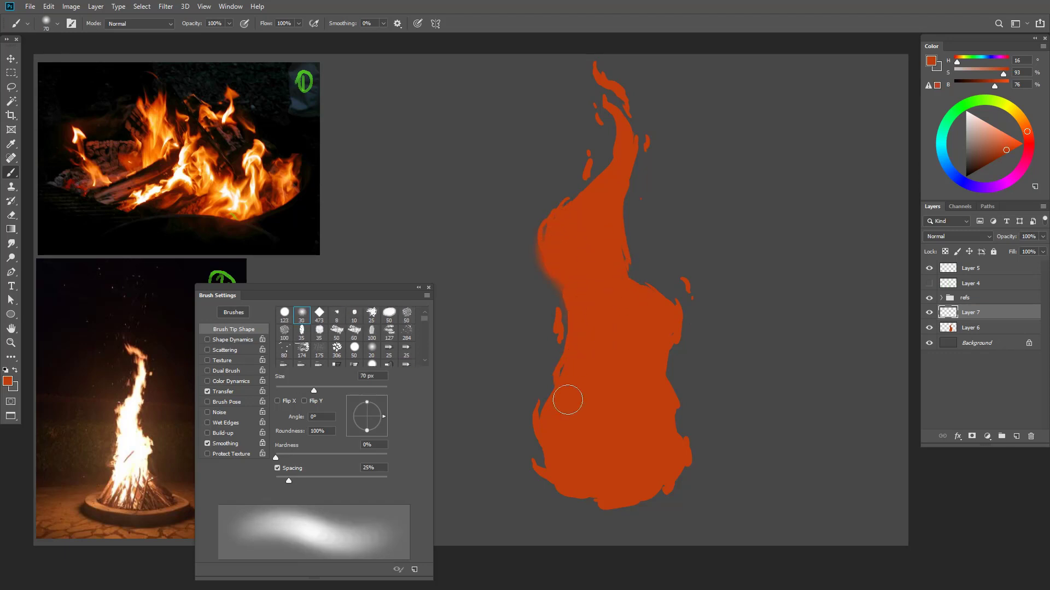
pyautogui.moveTo(545, 454); pyautogui.dragTo(550, 408)
pyautogui.moveTo(657, 344)
pyautogui.mouseDown()
pyautogui.moveTo(623, 279)
pyautogui.moveTo(653, 298)
pyautogui.moveTo(666, 350)
pyautogui.moveTo(665, 302)
pyautogui.moveTo(650, 400)
pyautogui.moveTo(655, 355)
pyautogui.moveTo(675, 445)
pyautogui.mouseUp()
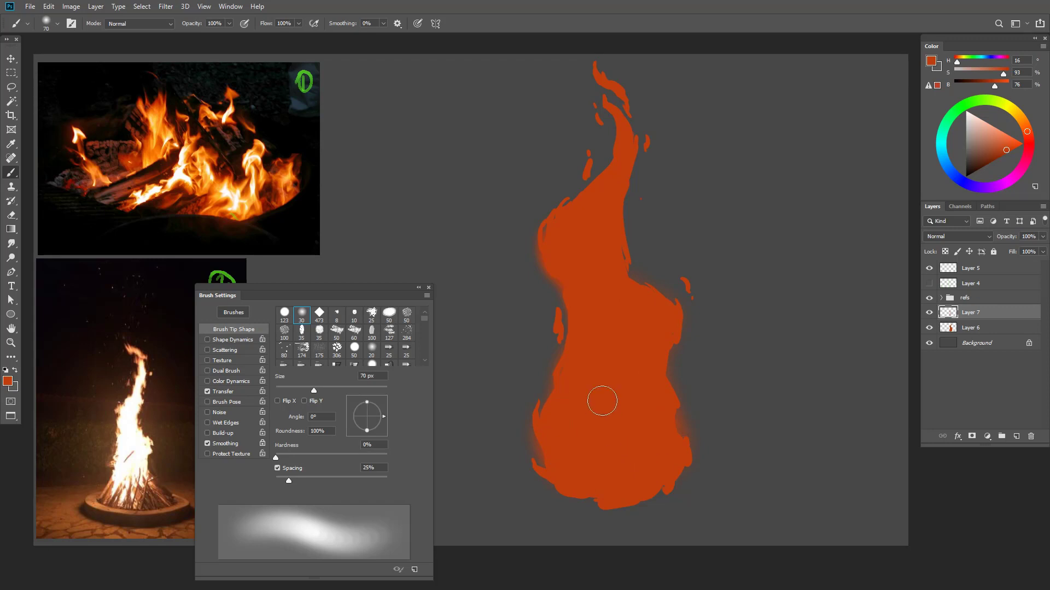
# - Brush a faint soft glow around the flame's upper tongue with the soft brush at 80 px
pyautogui.press(']')
pyautogui.press(']')
pyautogui.press(']')
pyautogui.press('[')
pyautogui.press('[')
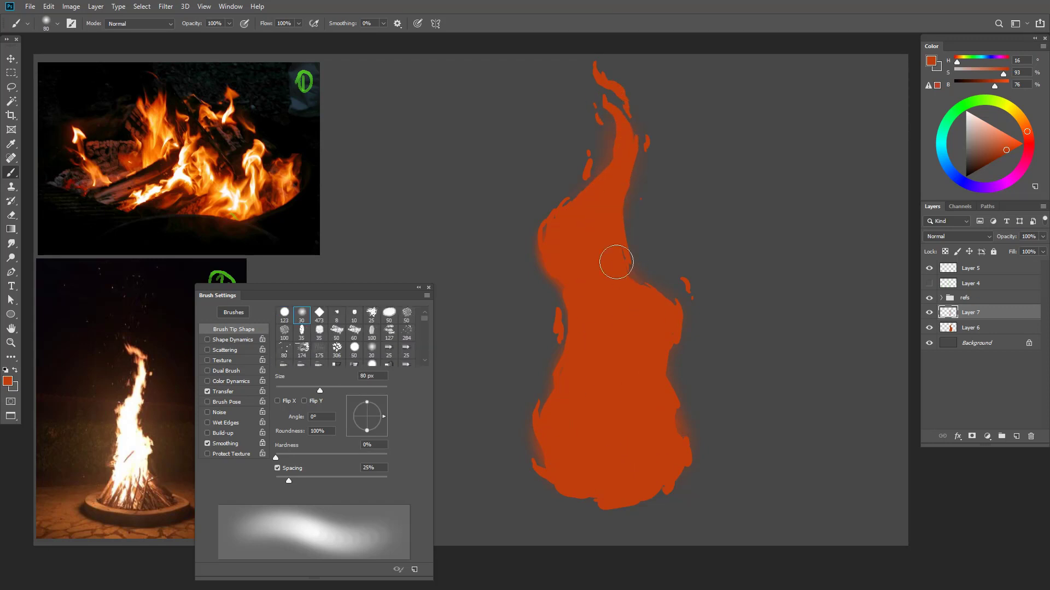
# - Set the soft brush to 40 px, 38% flow and 53% opacity, with pen-pressure opacity and size on
pyautogui.press('[')
pyautogui.press('[')
pyautogui.press('[')
pyautogui.press('[')
pyautogui.press('[')
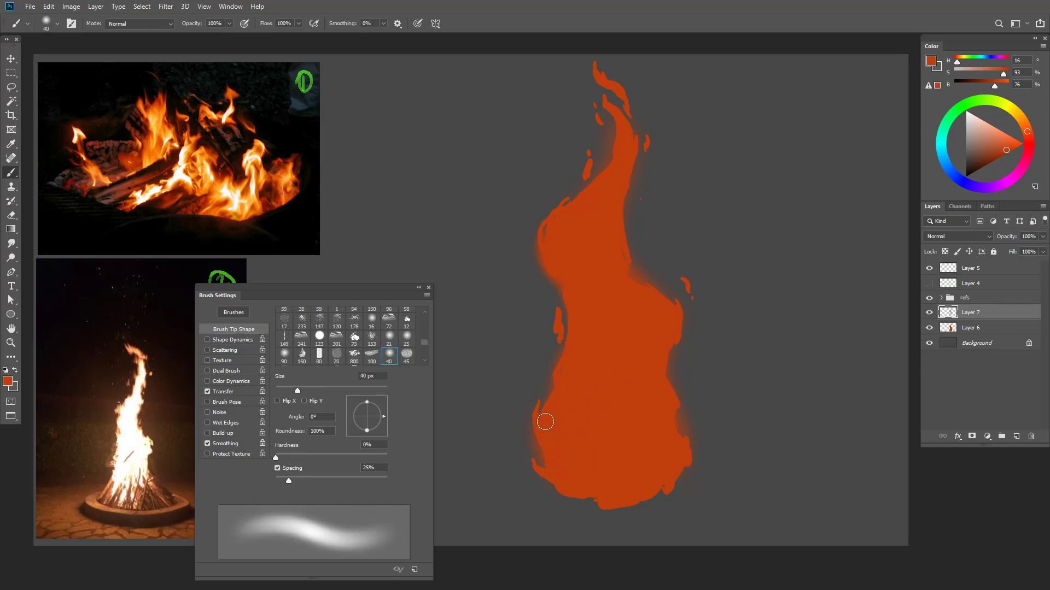
pyautogui.moveTo(298, 23); pyautogui.dragTo(294, 36)
pyautogui.moveTo(229, 23); pyautogui.dragTo(211, 38)
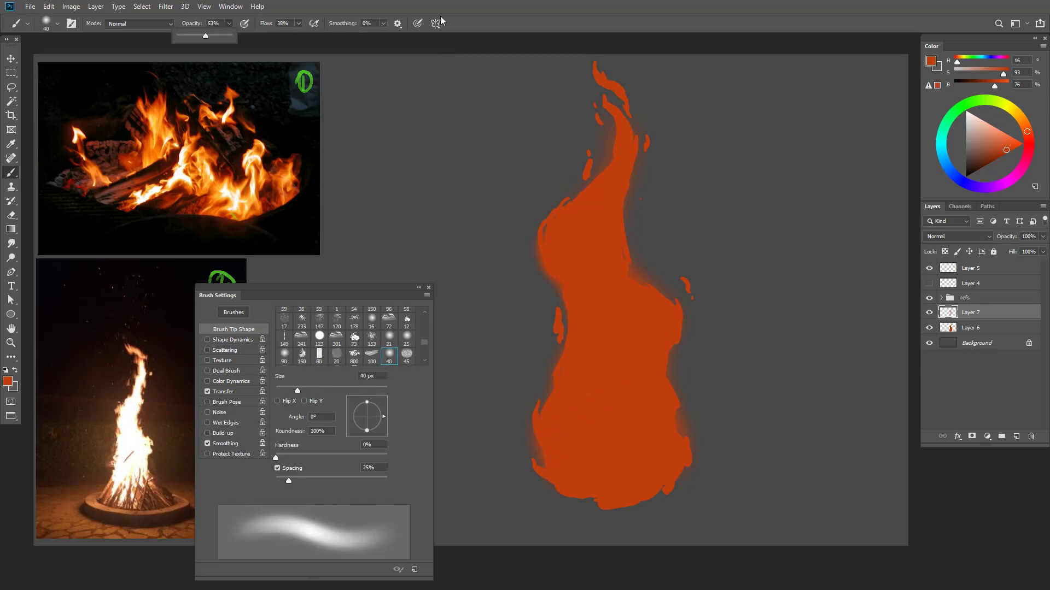
pyautogui.click(418, 23)
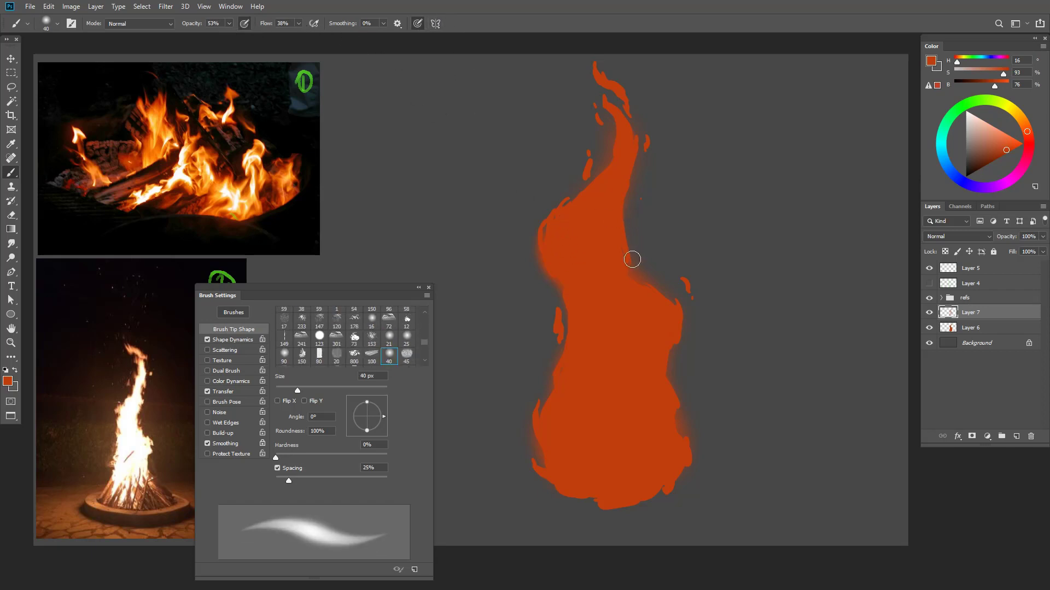
# - Paint soft wisps rising from the flame's right shoulder, varying the soft brush between 30 and 45 px
pyautogui.moveTo(632, 260)
pyautogui.mouseDown()
pyautogui.moveTo(637, 228)
pyautogui.moveTo(652, 294)
pyautogui.moveTo(628, 255)
pyautogui.moveTo(627, 202)
pyautogui.moveTo(630, 268)
pyautogui.mouseUp()
pyautogui.press('[')
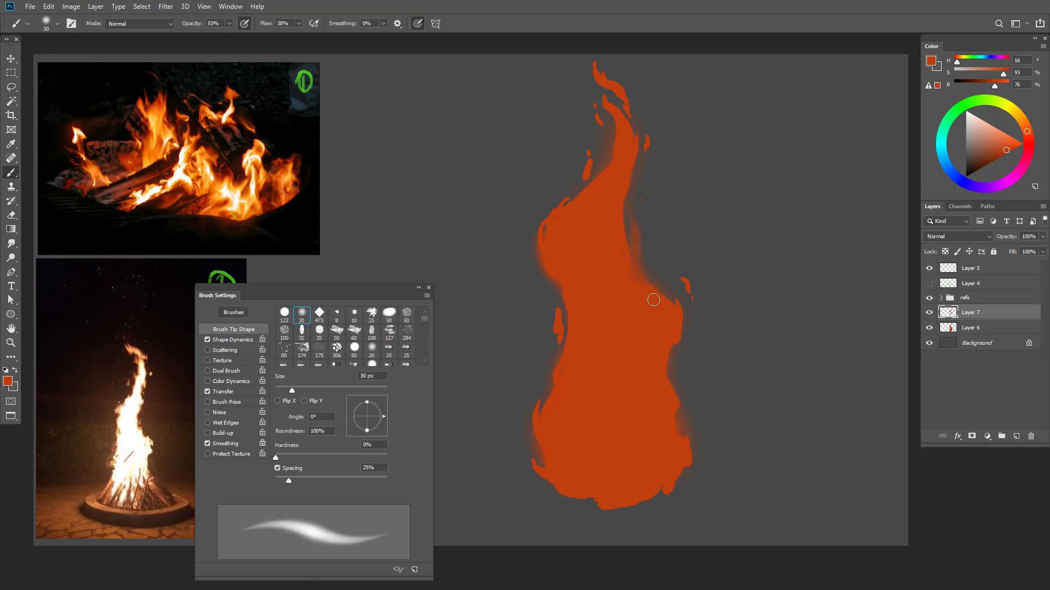
pyautogui.press(']')
pyautogui.press(']')
pyautogui.press(']')
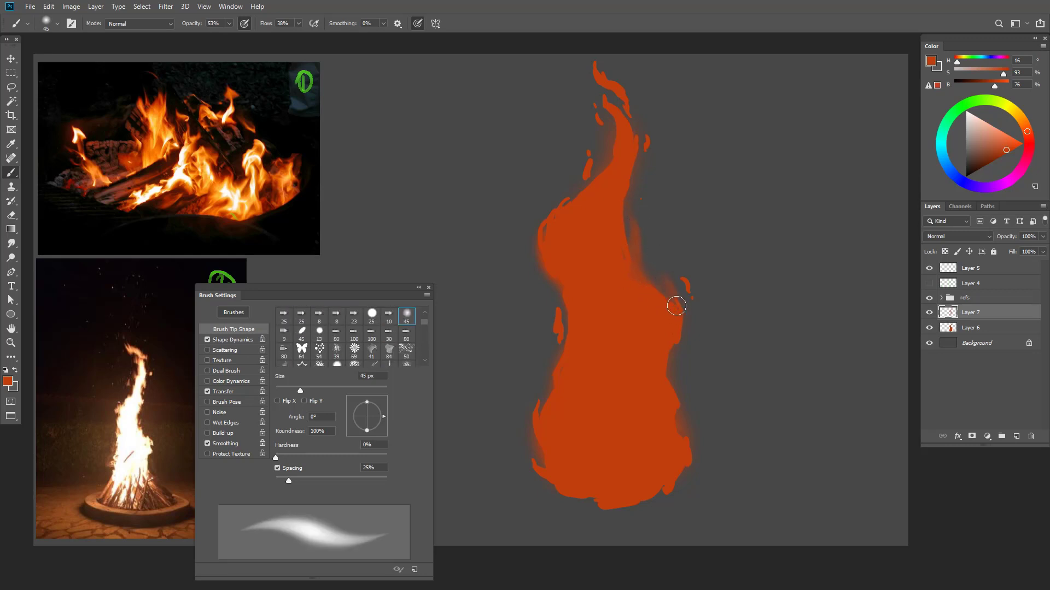
pyautogui.moveTo(677, 308)
pyautogui.mouseDown()
pyautogui.moveTo(645, 199)
pyautogui.moveTo(659, 244)
pyautogui.moveTo(649, 206)
pyautogui.mouseUp()
pyautogui.moveTo(671, 298); pyautogui.dragTo(657, 283)
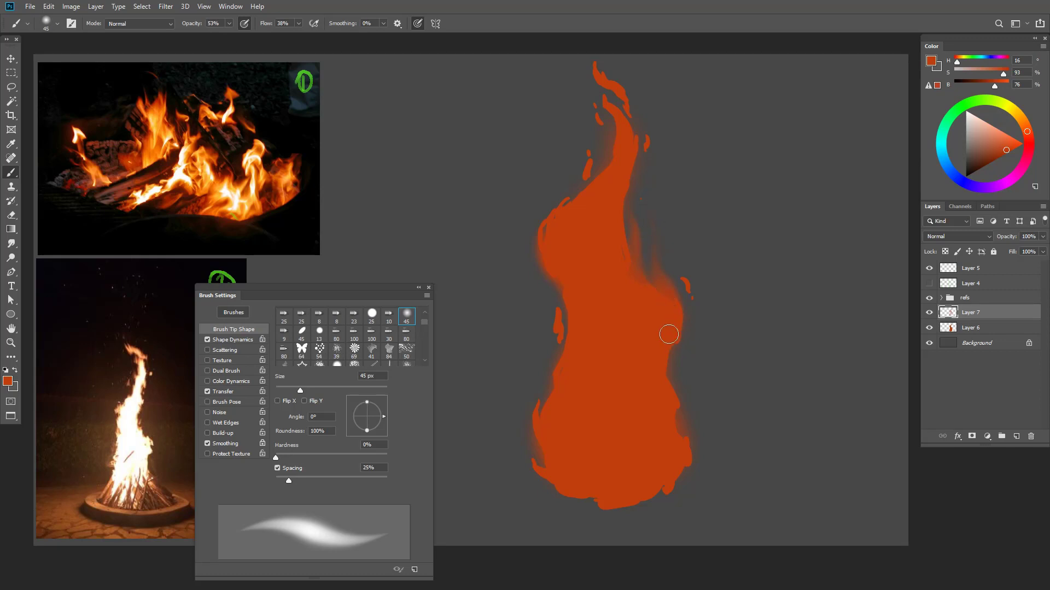
# - Paint soft wisps rising from the flame's upper-left bulge at 45 px and its lower-left edge at 35 px
pyautogui.moveTo(536, 247)
pyautogui.mouseDown()
pyautogui.moveTo(561, 173)
pyautogui.moveTo(551, 195)
pyautogui.moveTo(555, 164)
pyautogui.mouseUp()
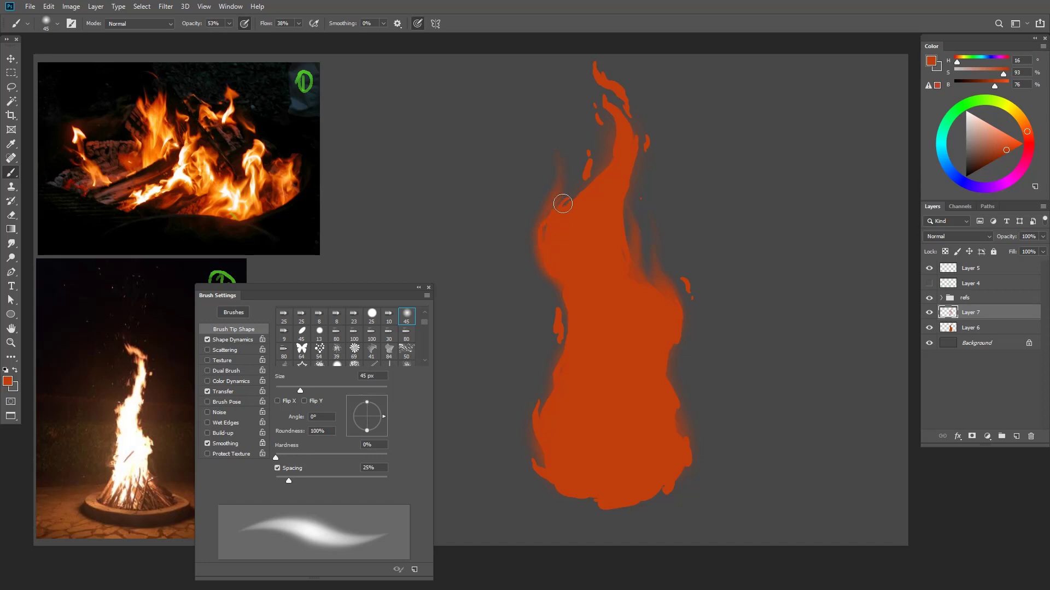
pyautogui.press('[')
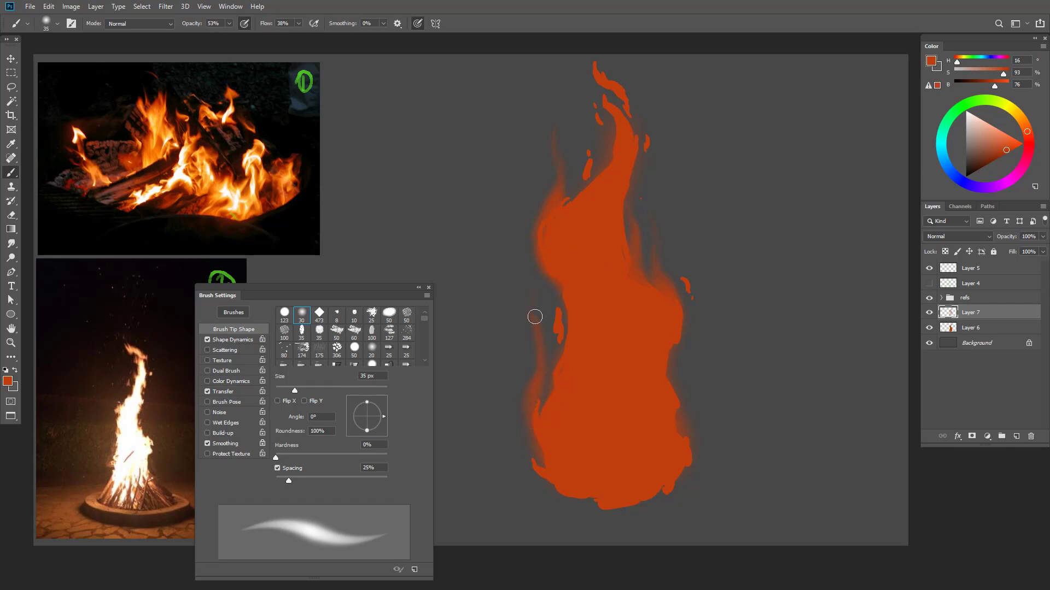
pyautogui.moveTo(534, 317)
pyautogui.mouseDown()
pyautogui.moveTo(523, 406)
pyautogui.moveTo(540, 449)
pyautogui.mouseUp()
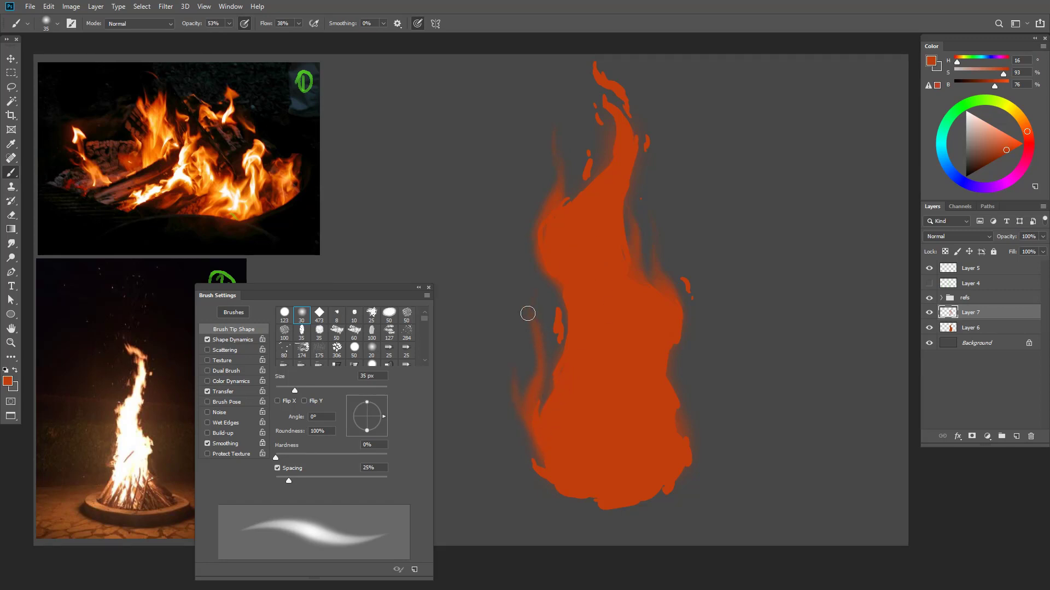
# - Paint a soft curling wisp along the flame's lower-right edge with the soft brush at 40 px
pyautogui.press(']')
pyautogui.press(']')
pyautogui.press(']')
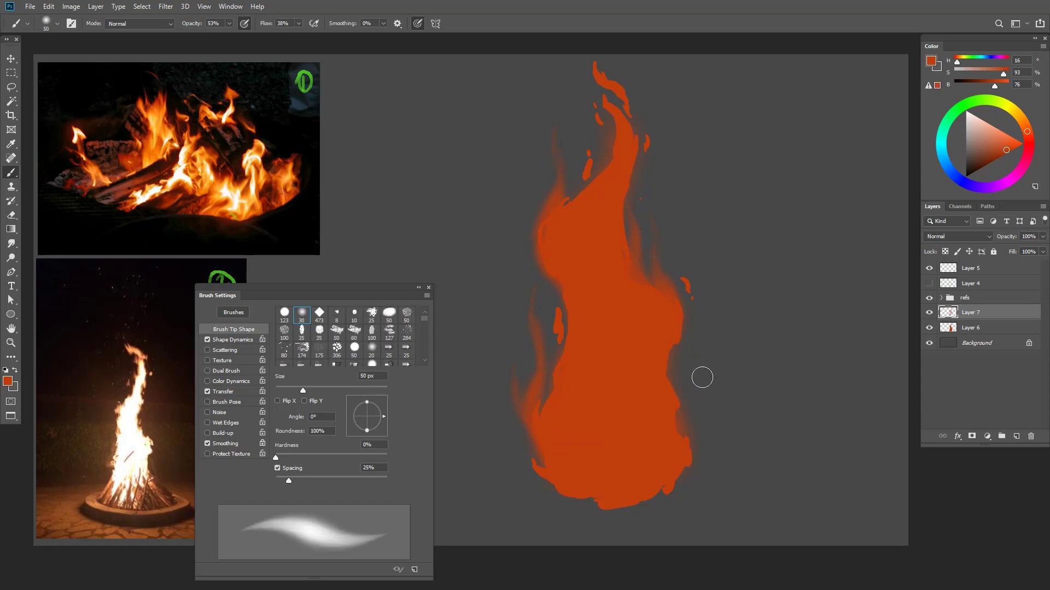
pyautogui.press('[')
pyautogui.press('[')
pyautogui.moveTo(704, 359); pyautogui.dragTo(696, 429)
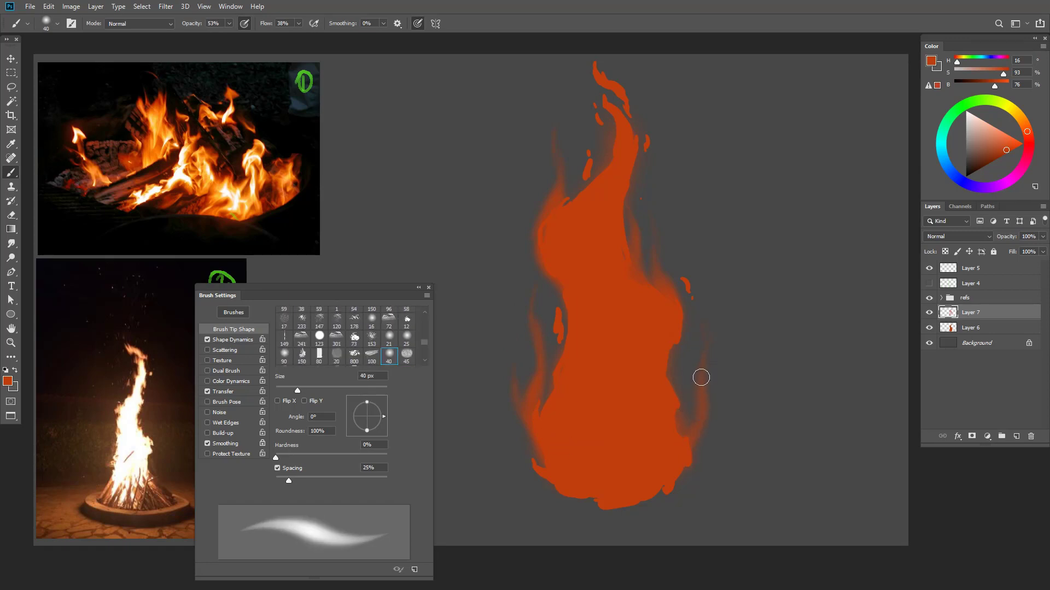
pyautogui.press('[')
pyautogui.press(']')
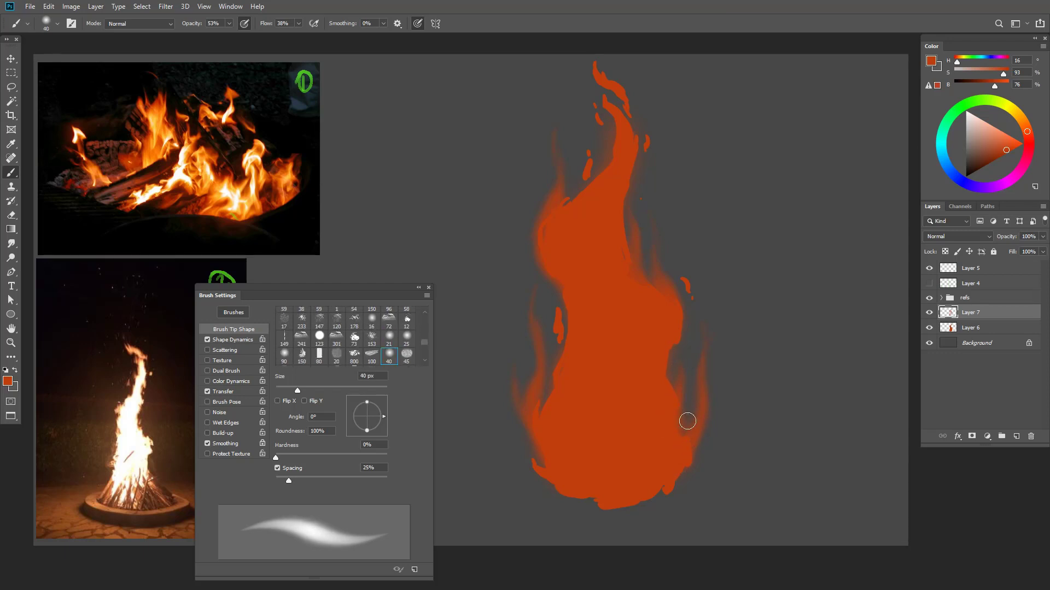
# - Soften the flame's lower-left edge, the detached lick beside the neck and the top tip with the 40 px soft brush
pyautogui.moveTo(528, 448)
pyautogui.mouseDown()
pyautogui.moveTo(553, 484)
pyautogui.moveTo(524, 431)
pyautogui.moveTo(563, 490)
pyautogui.moveTo(539, 478)
pyautogui.moveTo(521, 424)
pyautogui.moveTo(542, 483)
pyautogui.moveTo(566, 491)
pyautogui.moveTo(524, 433)
pyautogui.moveTo(560, 490)
pyautogui.moveTo(544, 442)
pyautogui.mouseUp()
pyautogui.moveTo(586, 143)
pyautogui.mouseDown()
pyautogui.moveTo(586, 126)
pyautogui.moveTo(591, 156)
pyautogui.mouseUp()
pyautogui.moveTo(599, 71); pyautogui.dragTo(631, 111)
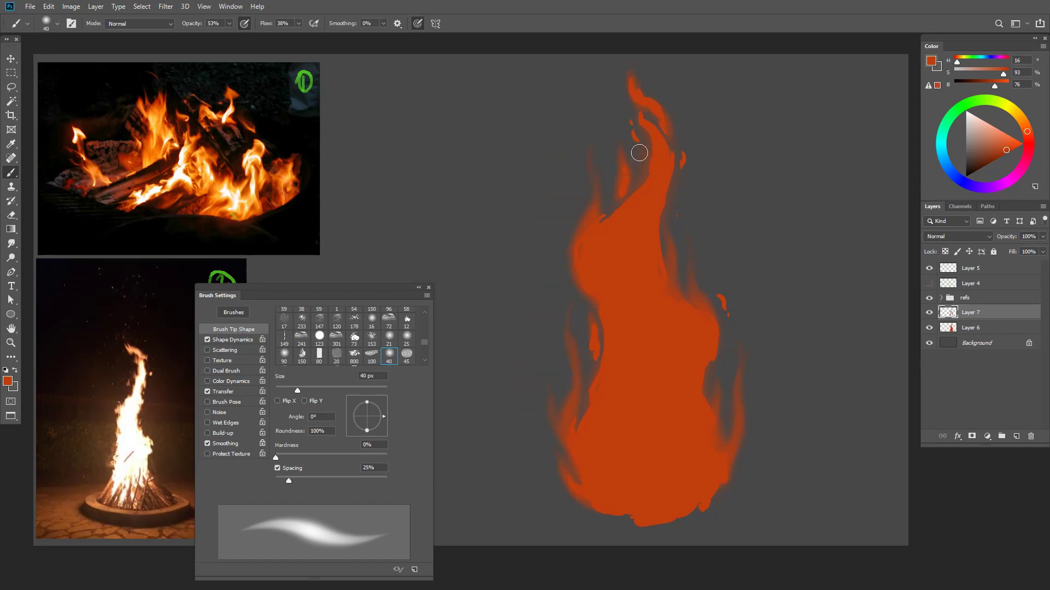
# - Brush faint broad wisps beside the flame's neck and lower-left side, enlarging the soft brush up to 200 px
pyautogui.moveTo(651, 156)
pyautogui.mouseDown()
pyautogui.moveTo(642, 183)
pyautogui.moveTo(605, 211)
pyautogui.moveTo(592, 296)
pyautogui.moveTo(574, 253)
pyautogui.moveTo(612, 303)
pyautogui.moveTo(591, 314)
pyautogui.moveTo(593, 345)
pyautogui.moveTo(567, 346)
pyautogui.moveTo(579, 433)
pyautogui.mouseUp()
pyautogui.press(']')
pyautogui.press(']')
pyautogui.press(']')
pyautogui.press(']')
pyautogui.press(']')
pyautogui.press(']')
pyautogui.press(']')
pyautogui.press(']')
pyautogui.press(']')
pyautogui.press(']')
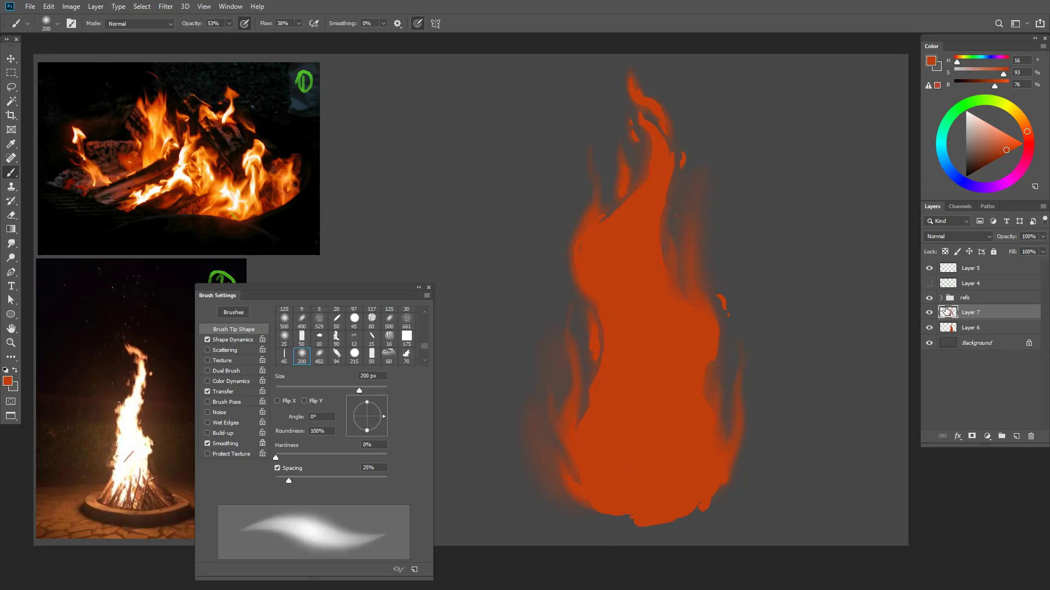
# - Toggle the visibility of Layer 7 to compare the flame with and without its soft edges
pyautogui.click(929, 314)
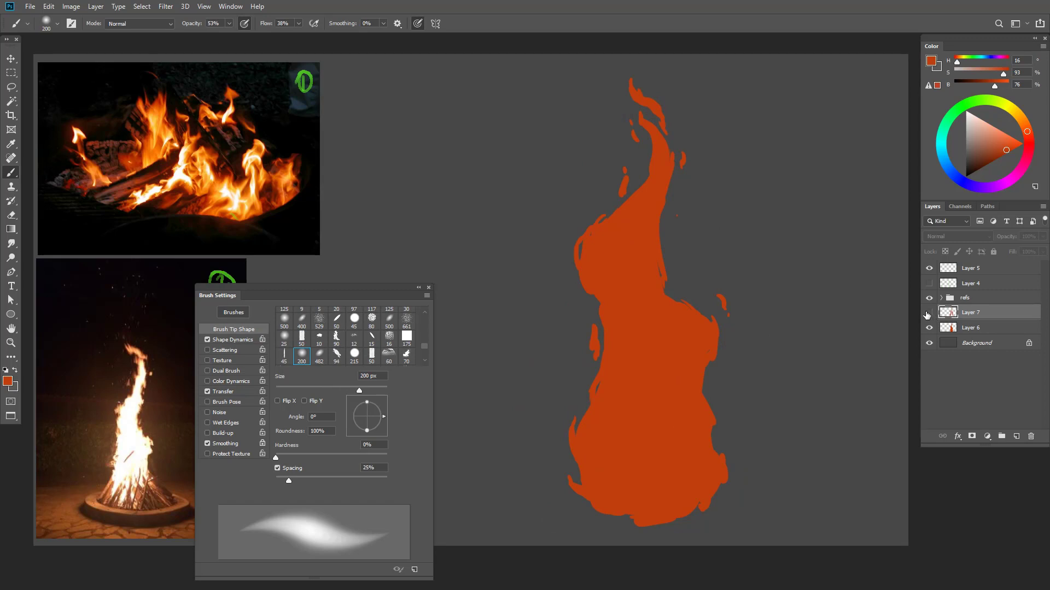
pyautogui.click(929, 313)
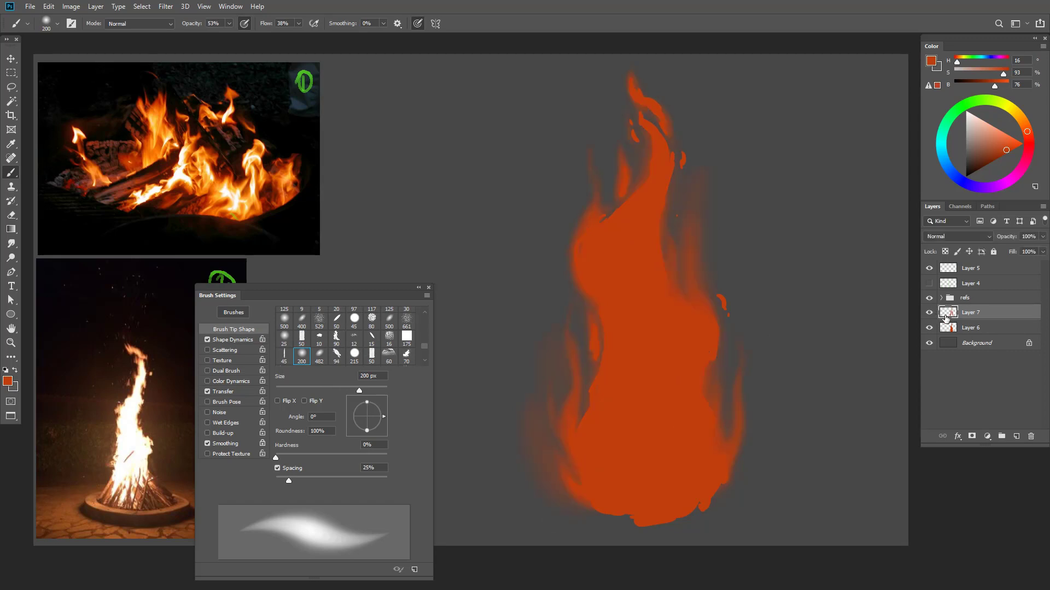
pyautogui.click(928, 315)
pyautogui.click(928, 315)
# - Soften the flame's top tip and the small detached licks on its right side with a smaller soft brush
pyautogui.press('[')
pyautogui.press('[')
pyautogui.press('[')
pyautogui.press('[')
pyautogui.press('[')
pyautogui.press('[')
pyautogui.press('[')
pyautogui.press('[')
pyautogui.press('[')
pyautogui.press('[')
pyautogui.moveTo(632, 82); pyautogui.dragTo(639, 107)
pyautogui.moveTo(683, 143); pyautogui.dragTo(681, 165)
pyautogui.moveTo(719, 293); pyautogui.dragTo(727, 314)
# - Soften the flame's lower-right base edge with the soft brush enlarged to 90 px
pyautogui.press(']')
pyautogui.press(']')
pyautogui.press(']')
pyautogui.press(']')
pyautogui.press(']')
pyautogui.moveTo(724, 477); pyautogui.dragTo(693, 493)
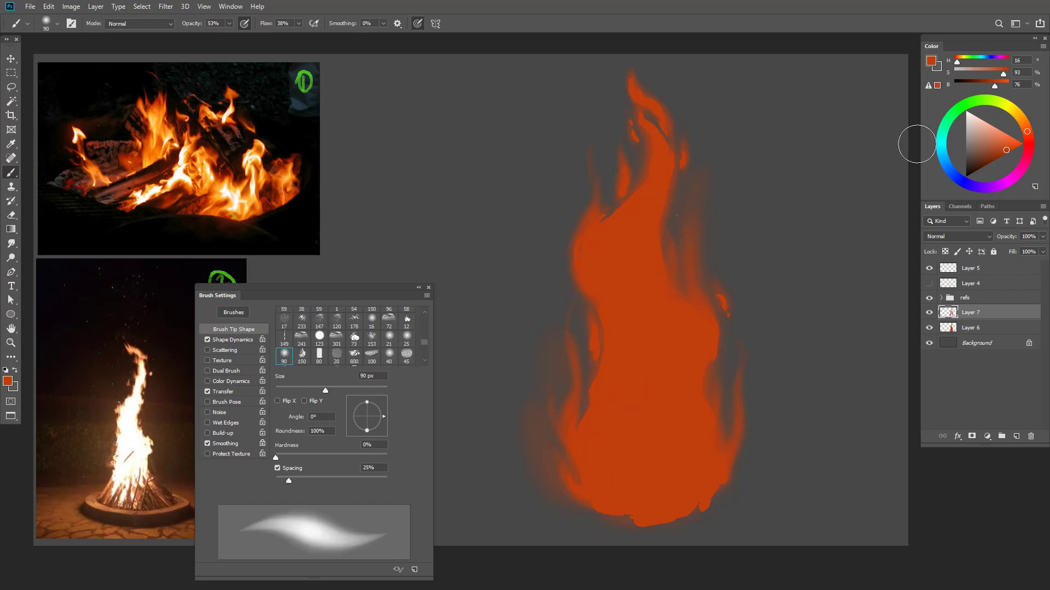
# - Add a new layer above Layer 7 and set its blend mode to Overlay
pyautogui.click(1016, 438)
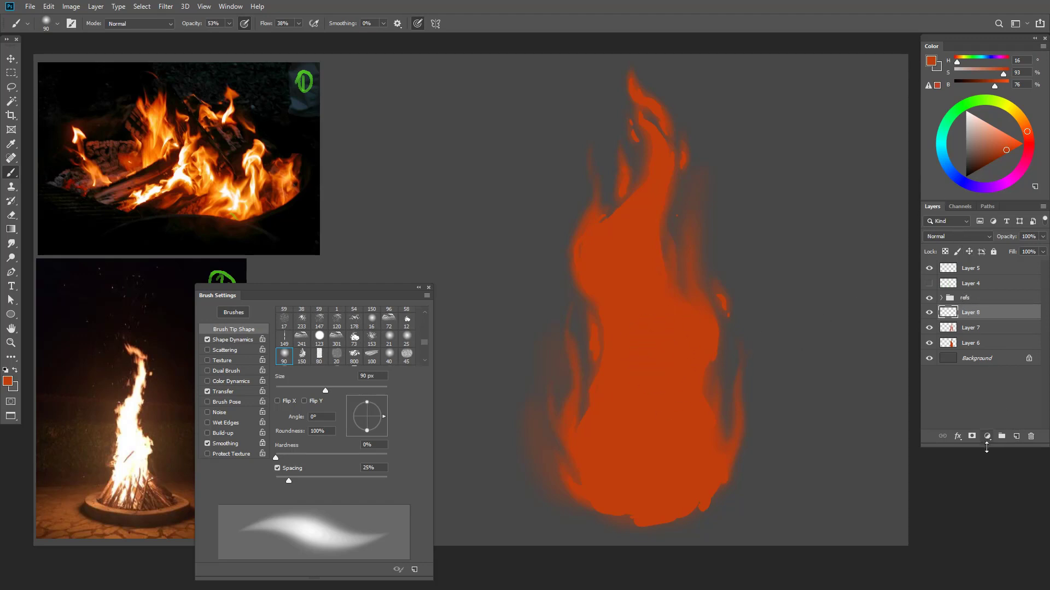
pyautogui.click(985, 238)
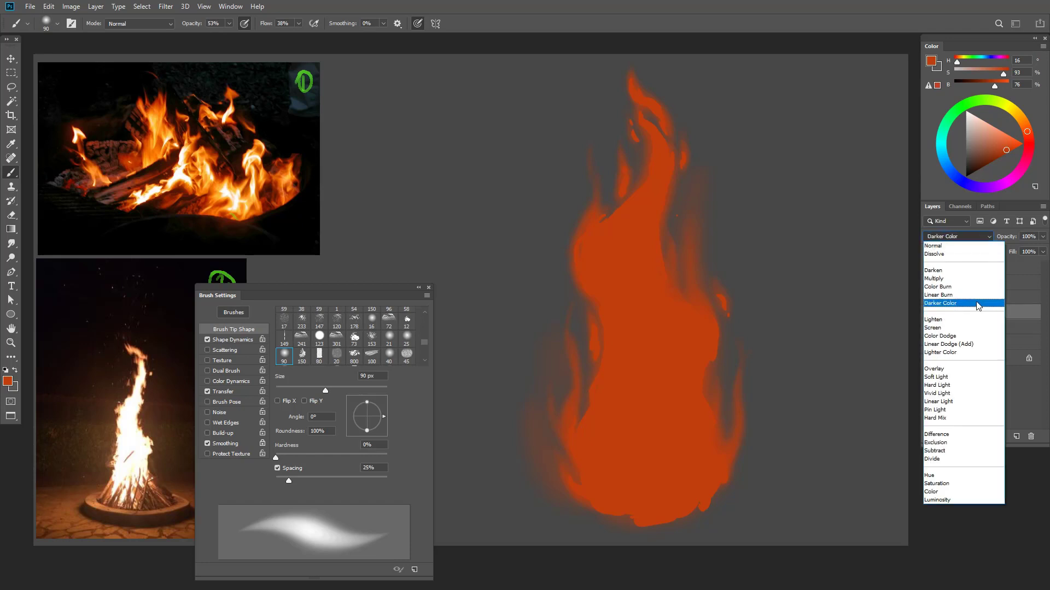
pyautogui.click(954, 370)
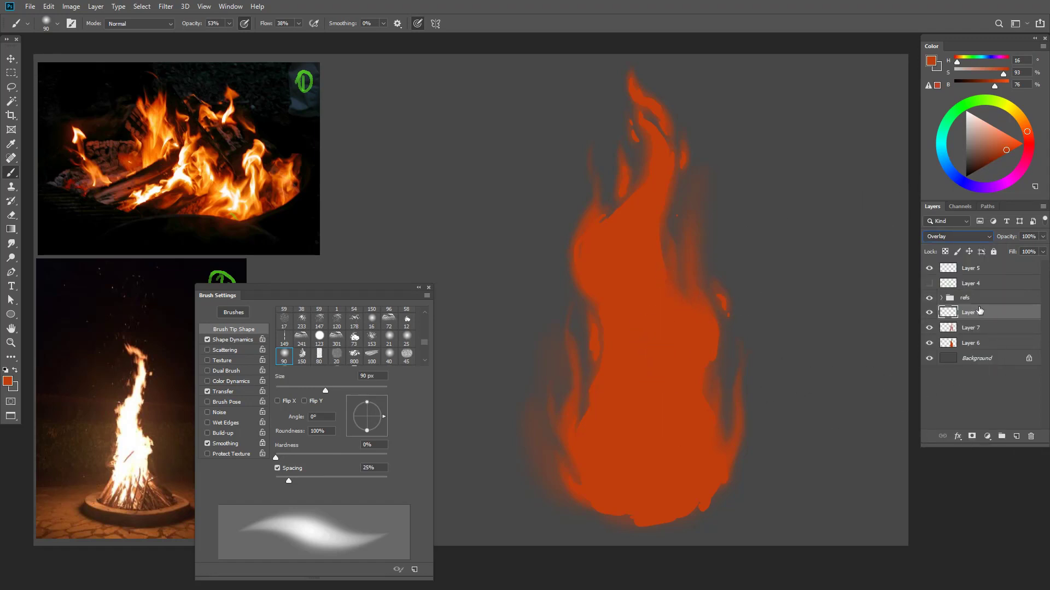
# - Try brushing the base orange over the flame's right bulge on the Overlay layer, and undo the strokes
pyautogui.moveTo(714, 344)
pyautogui.mouseDown()
pyautogui.moveTo(726, 306)
pyautogui.moveTo(712, 317)
pyautogui.moveTo(712, 347)
pyautogui.moveTo(698, 278)
pyautogui.moveTo(682, 359)
pyautogui.mouseUp()
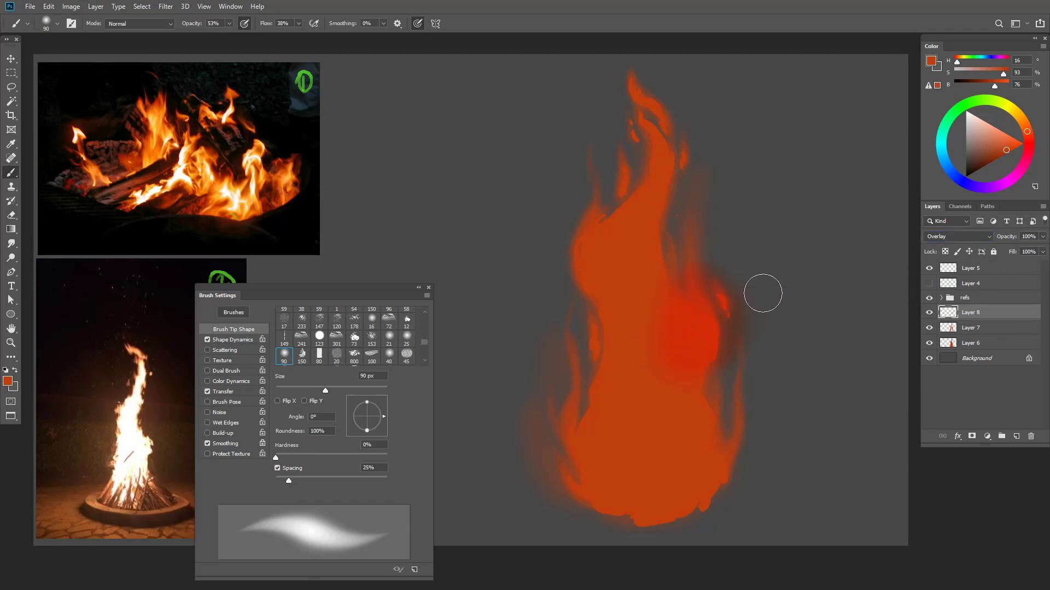
pyautogui.moveTo(714, 300)
pyautogui.mouseDown()
pyautogui.moveTo(720, 346)
pyautogui.moveTo(730, 323)
pyautogui.moveTo(720, 271)
pyautogui.mouseUp()
pyautogui.hotkey('ctrl', 'z')
pyautogui.hotkey('ctrl', 'z')
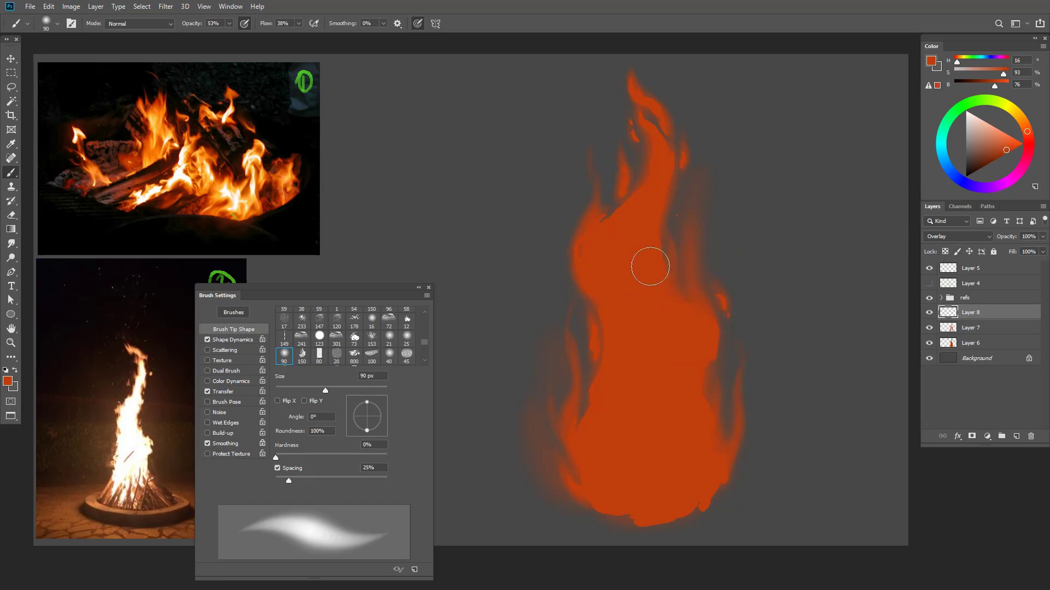
# - Try brighter oranges at 16° and 30° hue over the flame's right side on the Overlay layer
pyautogui.moveTo(1006, 148); pyautogui.dragTo(1015, 140)
pyautogui.moveTo(677, 312); pyautogui.dragTo(695, 354)
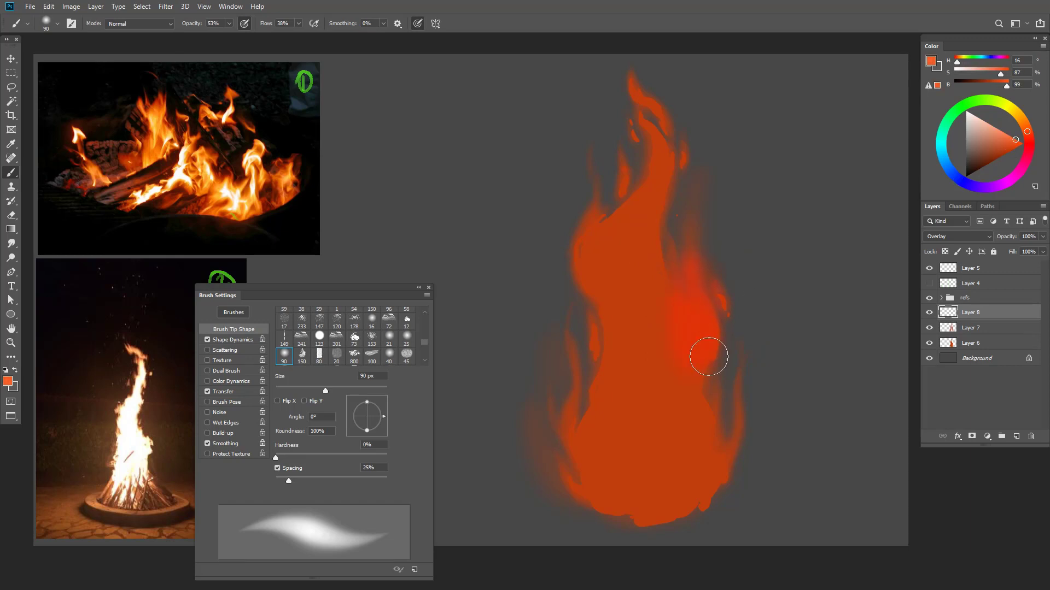
pyautogui.hotkey('ctrl', 'z')
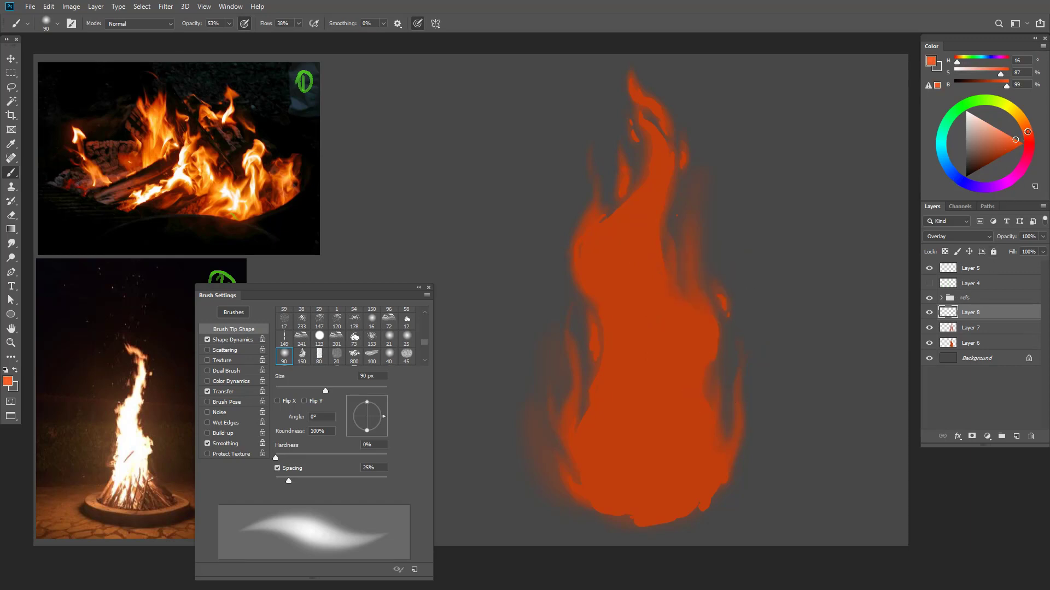
pyautogui.moveTo(1028, 131); pyautogui.dragTo(1026, 126)
pyautogui.moveTo(700, 326)
pyautogui.mouseDown()
pyautogui.moveTo(707, 294)
pyautogui.moveTo(704, 330)
pyautogui.moveTo(705, 317)
pyautogui.moveTo(679, 301)
pyautogui.moveTo(725, 290)
pyautogui.moveTo(773, 250)
pyautogui.mouseUp()
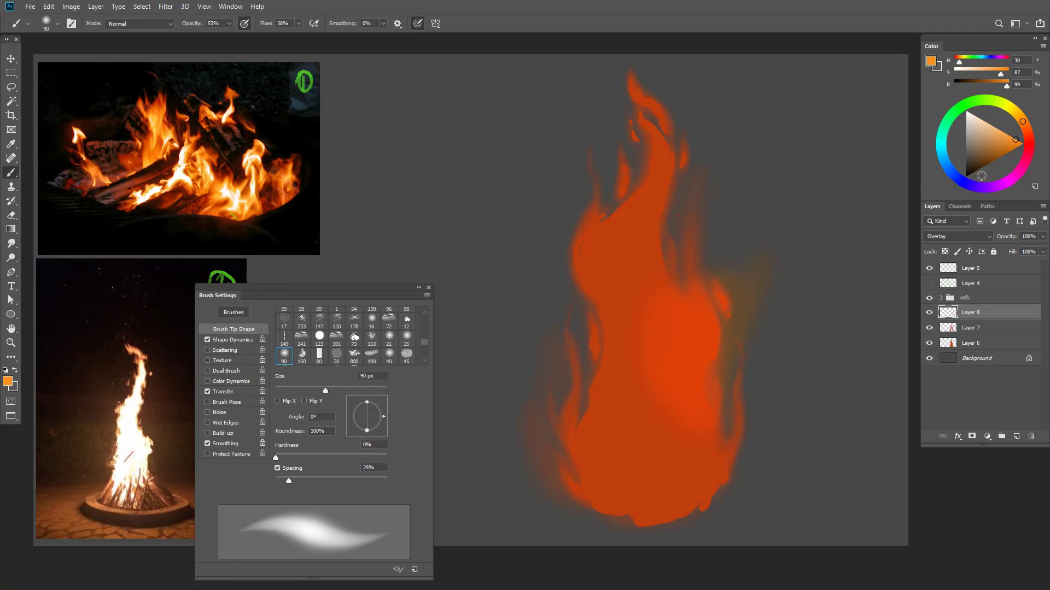
pyautogui.click(989, 240)
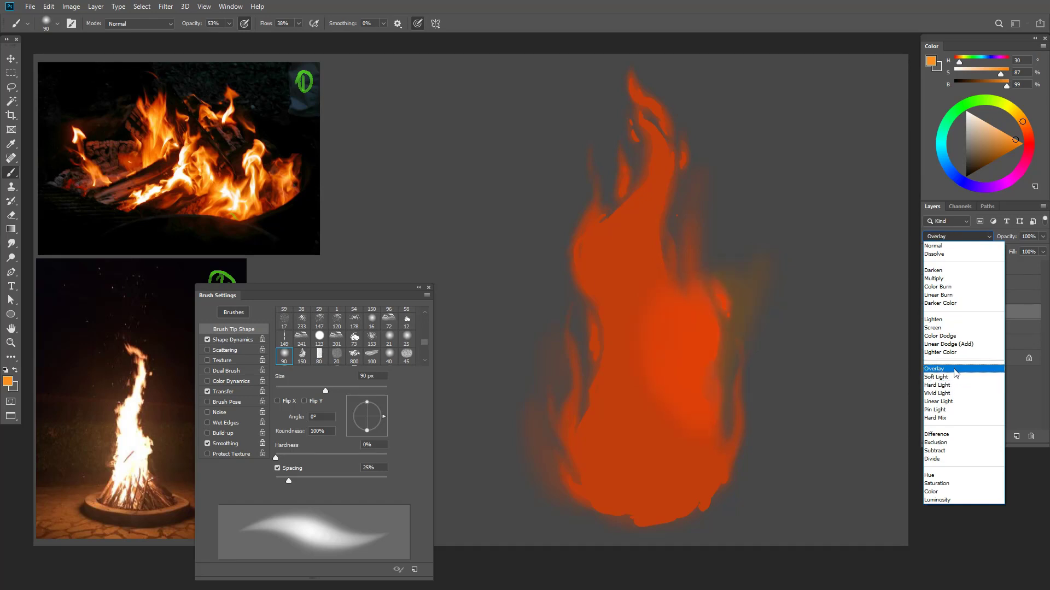
pyautogui.click(954, 370)
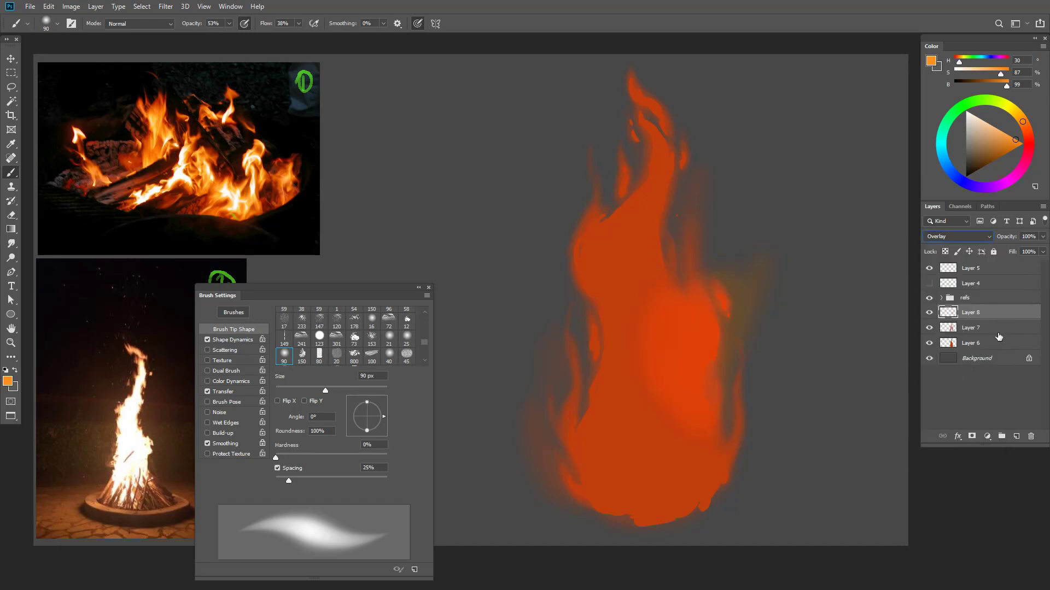
# - Sample the flame's orange and brush a red glow over its lower body on the Overlay layer, reducing the brush to 125 px
pyautogui.keyDown('alt'); pyautogui.click(677, 342); pyautogui.keyUp('alt')
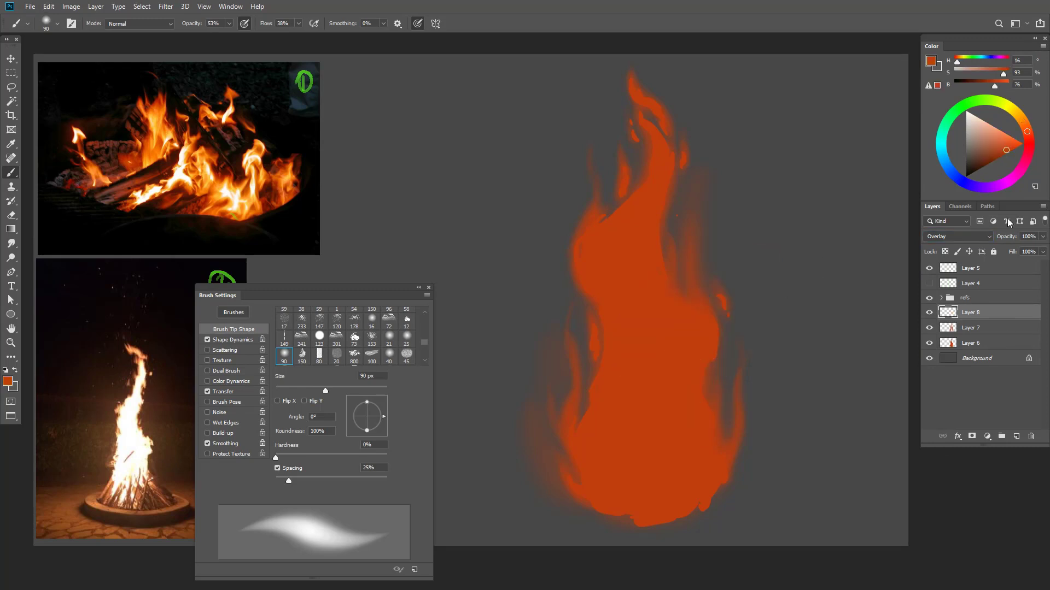
pyautogui.press(']')
pyautogui.press(']')
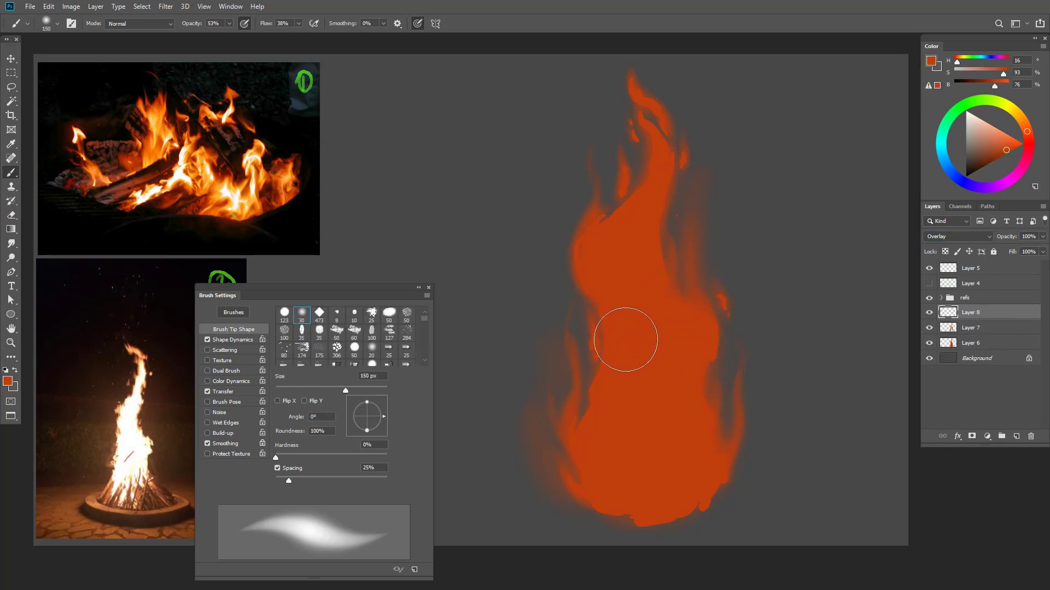
pyautogui.press(']')
pyautogui.press(']')
pyautogui.moveTo(605, 415)
pyautogui.mouseDown()
pyautogui.moveTo(603, 464)
pyautogui.moveTo(636, 486)
pyautogui.mouseUp()
pyautogui.press('[')
pyautogui.press('[')
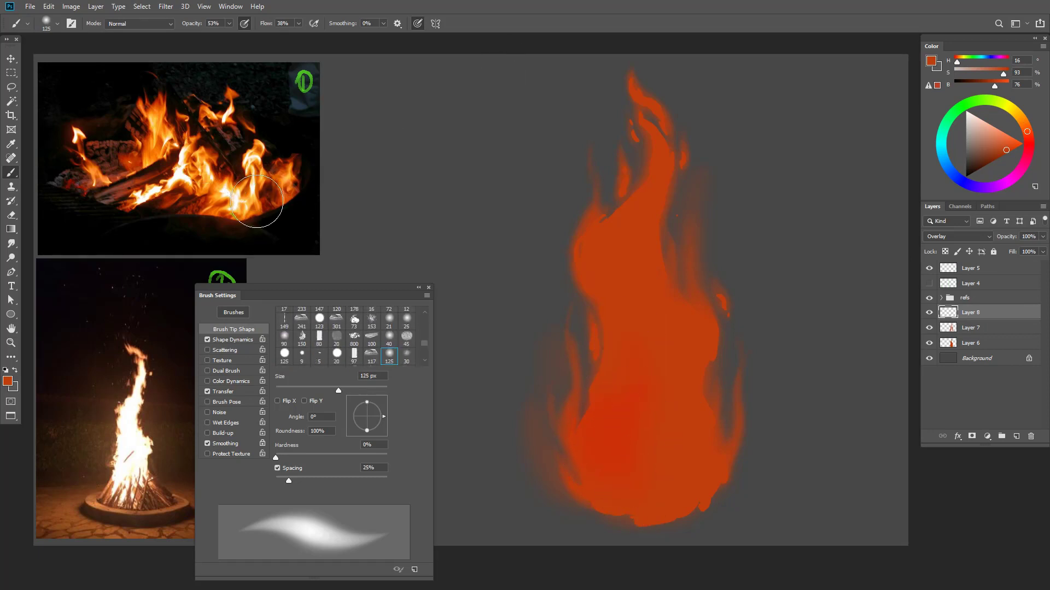
pyautogui.moveTo(647, 481)
pyautogui.mouseDown()
pyautogui.moveTo(611, 470)
pyautogui.moveTo(634, 488)
pyautogui.mouseUp()
# - Extend the red Overlay glow through the flame's midsection with the soft brush at 90 px
pyautogui.press('[')
pyautogui.press('[')
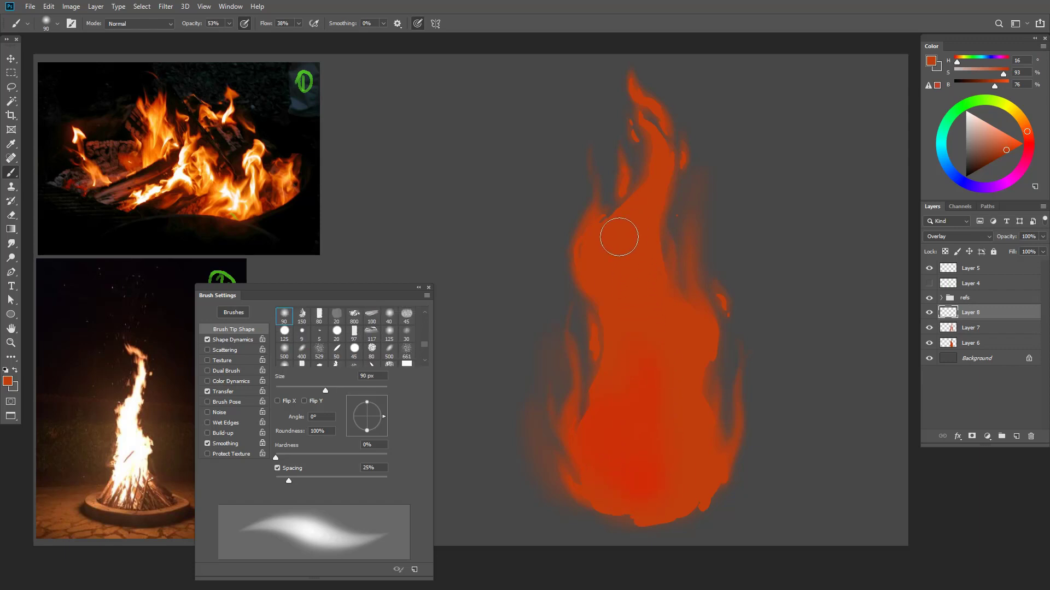
pyautogui.moveTo(615, 293)
pyautogui.mouseDown()
pyautogui.moveTo(647, 374)
pyautogui.moveTo(665, 341)
pyautogui.moveTo(688, 469)
pyautogui.moveTo(690, 439)
pyautogui.moveTo(667, 502)
pyautogui.moveTo(661, 377)
pyautogui.moveTo(662, 474)
pyautogui.moveTo(643, 338)
pyautogui.moveTo(650, 400)
pyautogui.moveTo(652, 360)
pyautogui.moveTo(632, 374)
pyautogui.mouseUp()
pyautogui.click(929, 316)
# - Set the colour to H 31°, S 82%, B 100% and brush a bright core into the flame's base at 90 and 80 px
pyautogui.moveTo(1007, 149); pyautogui.dragTo(1012, 142)
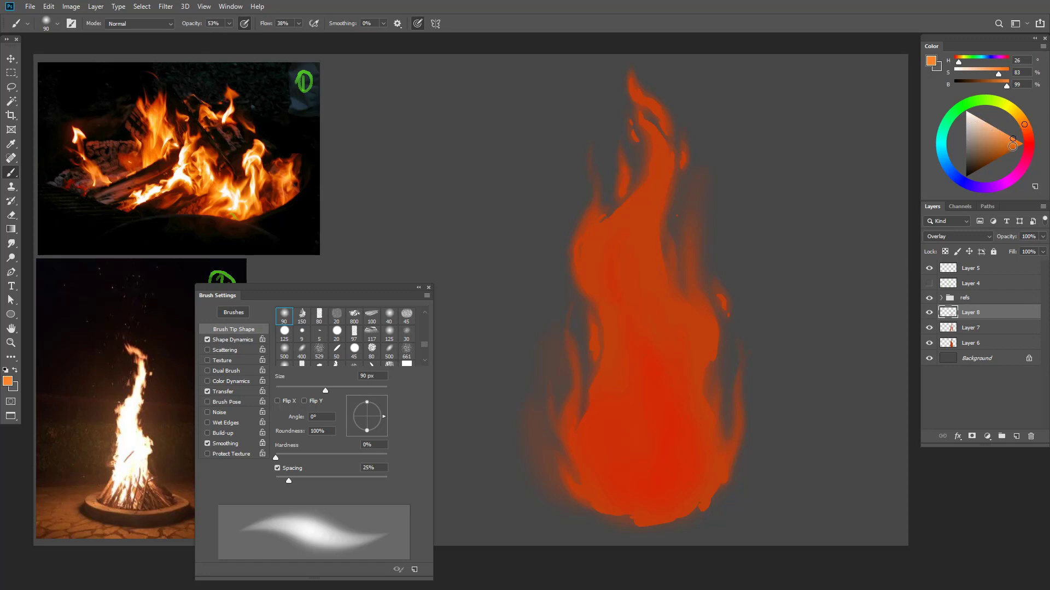
pyautogui.moveTo(1013, 141)
pyautogui.mouseDown()
pyautogui.moveTo(992, 133)
pyautogui.moveTo(1017, 141)
pyautogui.moveTo(1026, 129)
pyautogui.moveTo(1016, 114)
pyautogui.moveTo(1024, 125)
pyautogui.mouseUp()
pyautogui.moveTo(1017, 143); pyautogui.dragTo(1013, 138)
pyautogui.moveTo(656, 359)
pyautogui.mouseDown()
pyautogui.moveTo(636, 393)
pyautogui.moveTo(643, 467)
pyautogui.moveTo(634, 405)
pyautogui.moveTo(643, 470)
pyautogui.moveTo(645, 423)
pyautogui.moveTo(633, 434)
pyautogui.moveTo(639, 461)
pyautogui.moveTo(634, 322)
pyautogui.moveTo(636, 428)
pyautogui.moveTo(624, 320)
pyautogui.moveTo(627, 443)
pyautogui.moveTo(639, 479)
pyautogui.moveTo(612, 432)
pyautogui.mouseUp()
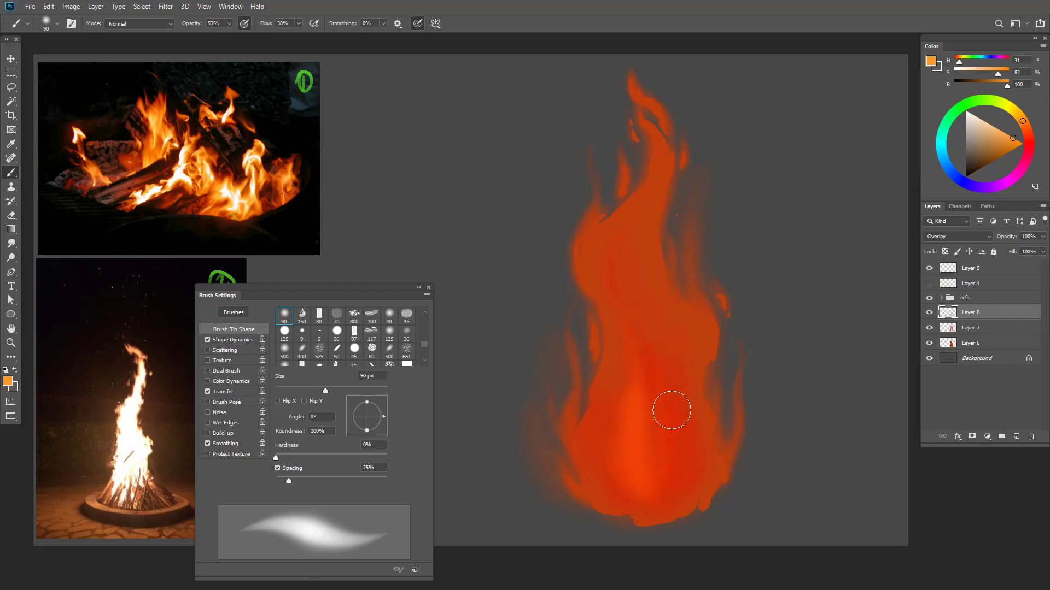
pyautogui.moveTo(671, 482)
pyautogui.mouseDown()
pyautogui.moveTo(673, 445)
pyautogui.moveTo(678, 466)
pyautogui.moveTo(662, 499)
pyautogui.mouseUp()
pyautogui.press('[')
pyautogui.press('[')
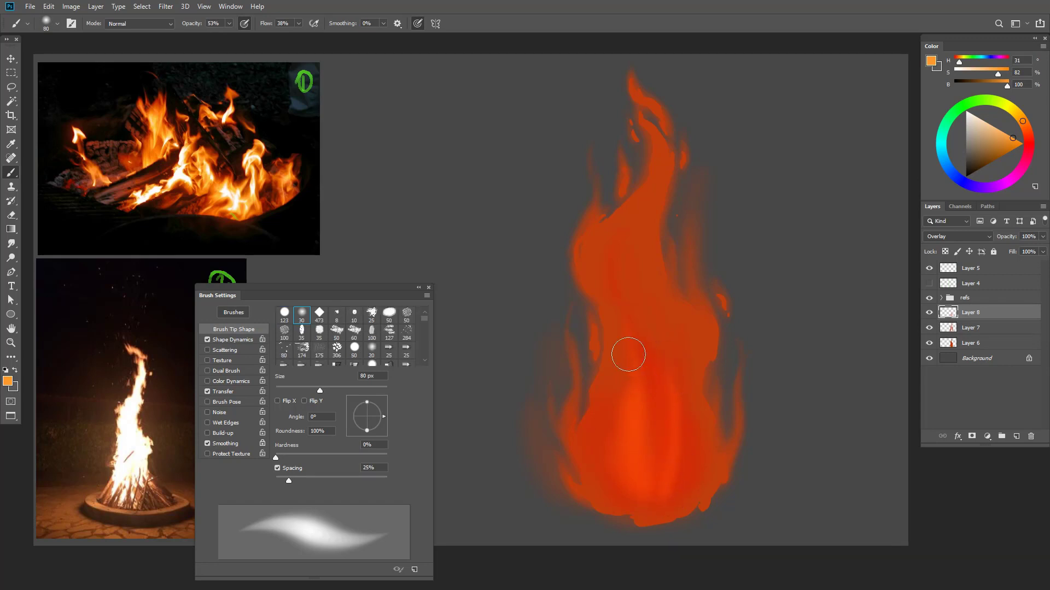
pyautogui.moveTo(635, 389); pyautogui.dragTo(649, 491)
# - Switch to a hard round brush at 35 px and 27% flow and paint curved licks in the flame's lower core
pyautogui.click(56, 23)
pyautogui.click(104, 269)
pyautogui.moveTo(298, 24); pyautogui.dragTo(292, 38)
pyautogui.press('[')
pyautogui.press('[')
pyautogui.press('[')
pyautogui.press('[')
pyautogui.press('[')
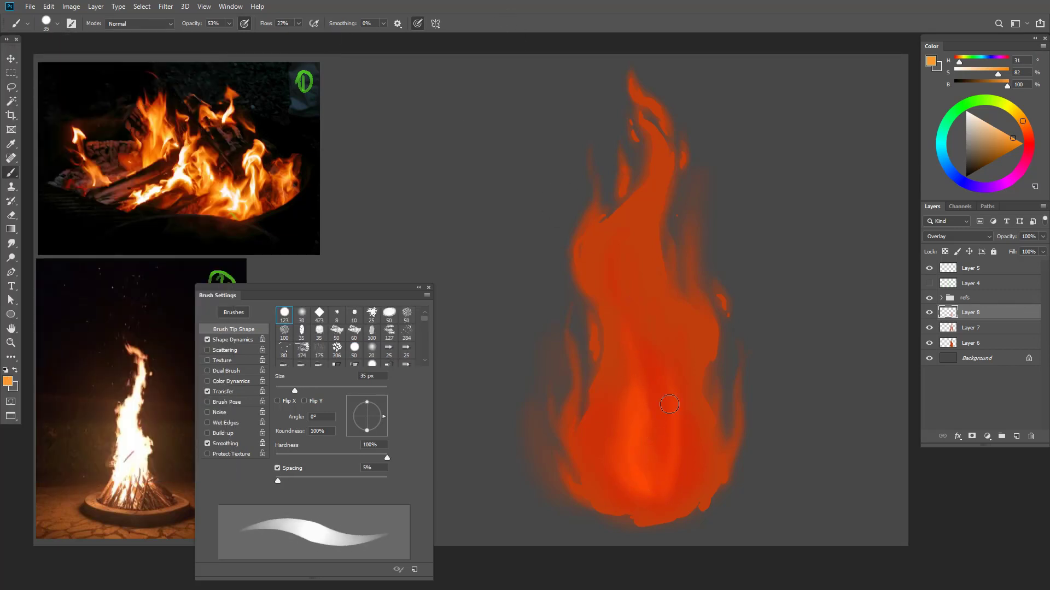
pyautogui.moveTo(671, 420)
pyautogui.mouseDown()
pyautogui.moveTo(666, 364)
pyautogui.moveTo(657, 366)
pyautogui.moveTo(669, 314)
pyautogui.moveTo(658, 380)
pyautogui.moveTo(679, 422)
pyautogui.moveTo(674, 503)
pyautogui.moveTo(606, 465)
pyautogui.moveTo(624, 497)
pyautogui.moveTo(602, 480)
pyautogui.moveTo(591, 449)
pyautogui.moveTo(610, 387)
pyautogui.moveTo(617, 479)
pyautogui.moveTo(601, 474)
pyautogui.moveTo(612, 405)
pyautogui.moveTo(620, 479)
pyautogui.mouseUp()
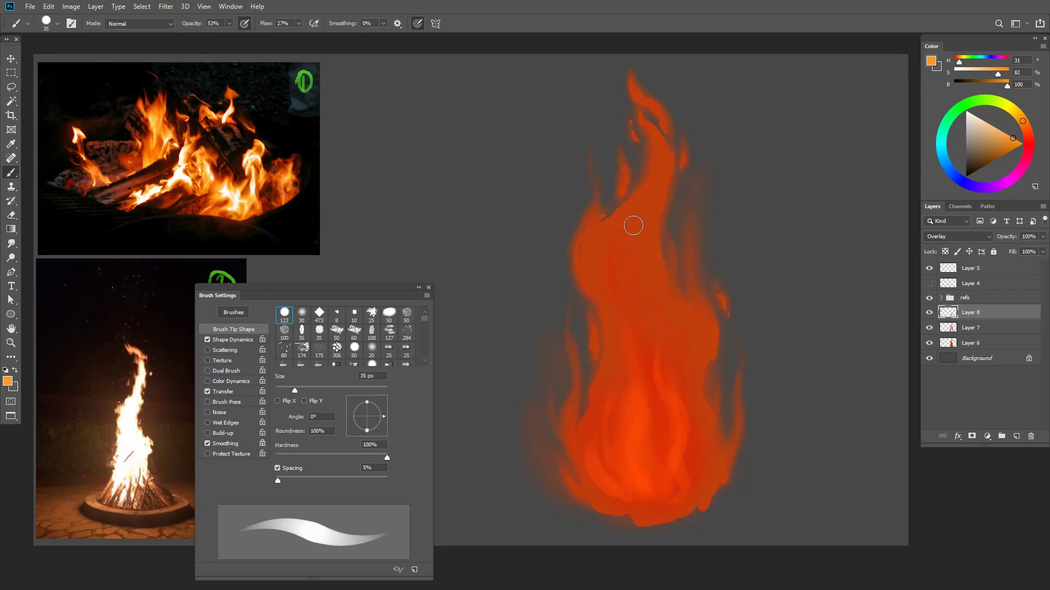
# - Paint flowing strokes through the flame's neck and body with the hard round brush at 50 px
pyautogui.press(']')
pyautogui.press(']')
pyautogui.press(']')
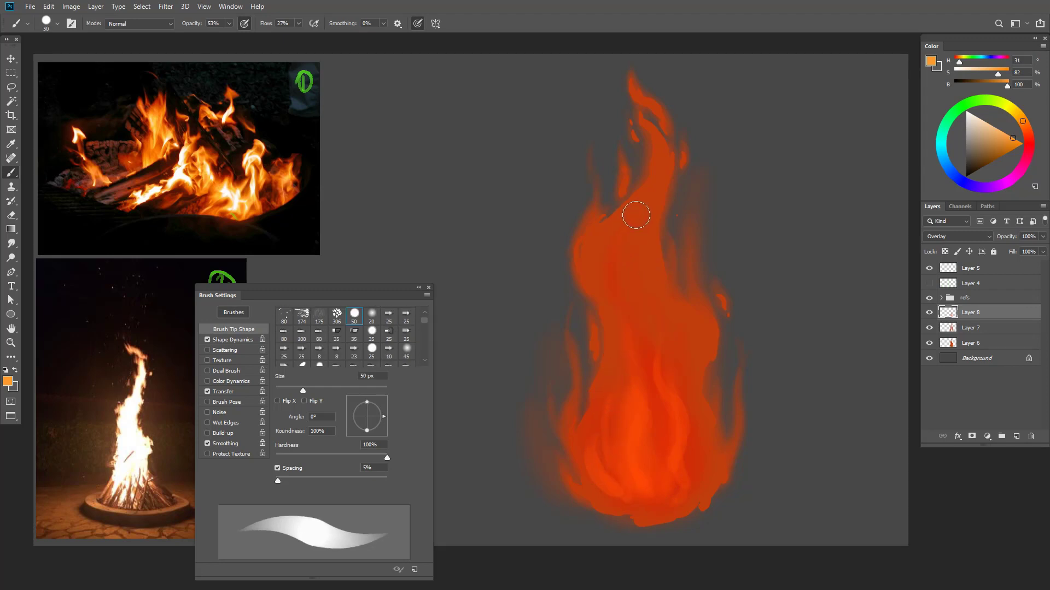
pyautogui.moveTo(636, 216)
pyautogui.mouseDown()
pyautogui.moveTo(602, 260)
pyautogui.moveTo(627, 305)
pyautogui.moveTo(611, 274)
pyautogui.mouseUp()
# - Choose the Soft Round Pressure Opacity brush
pyautogui.click(57, 25)
pyautogui.click(113, 228)
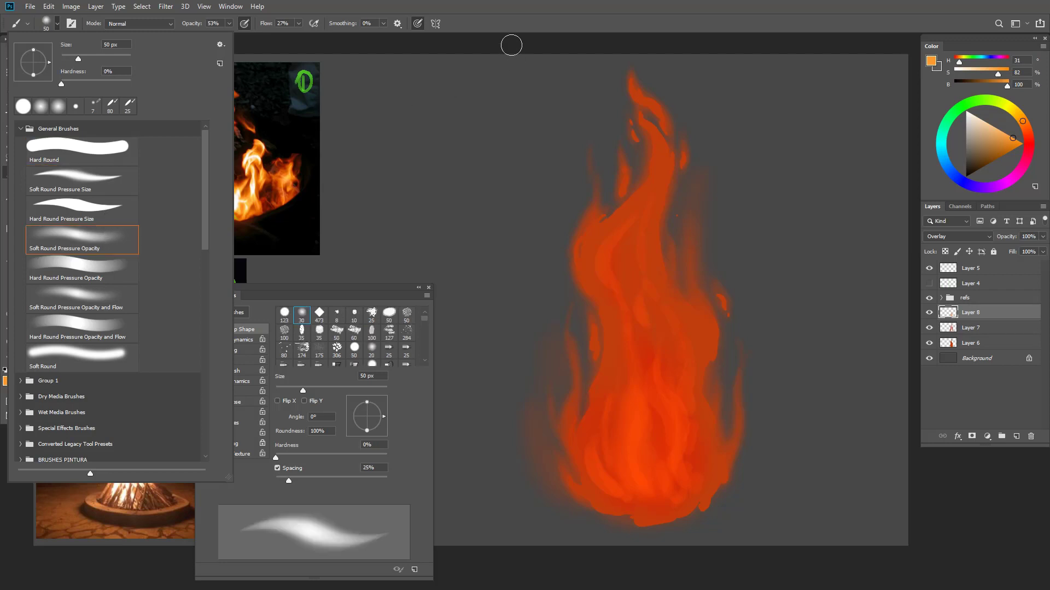
# - Set the colour to H 42°, S 93%, B 97% and paint a soft glow through the flame's base and body at 125 px
pyautogui.click(520, 22)
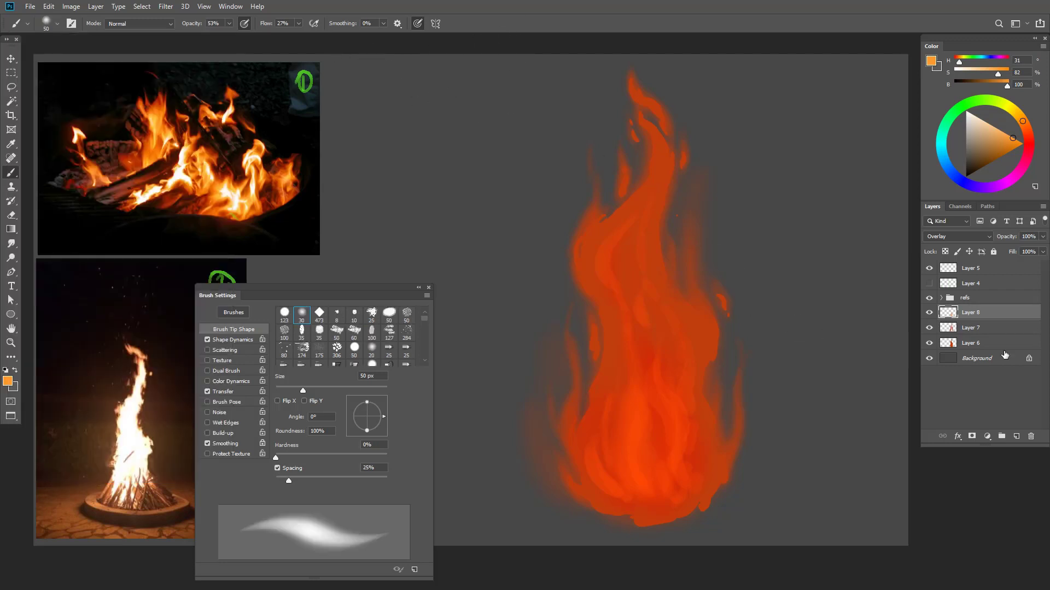
pyautogui.click(1021, 119)
pyautogui.click(1016, 143)
pyautogui.moveTo(1018, 116); pyautogui.dragTo(1018, 114)
pyautogui.press(']')
pyautogui.press(']')
pyautogui.press(']')
pyautogui.press(']')
pyautogui.press(']')
pyautogui.press(']')
pyautogui.press(']')
pyautogui.press(']')
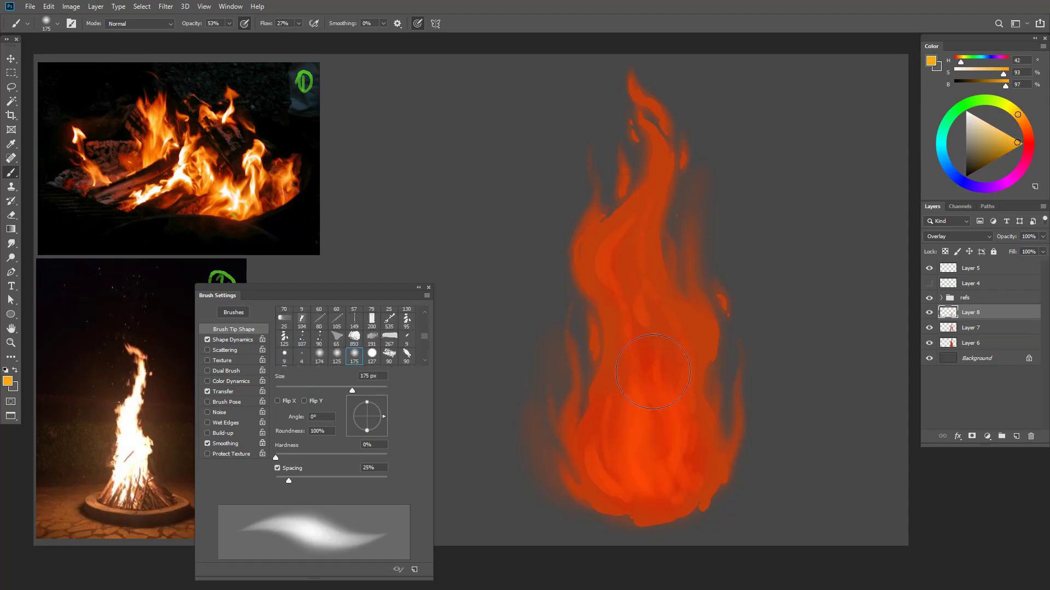
pyautogui.press('[')
pyautogui.press('[')
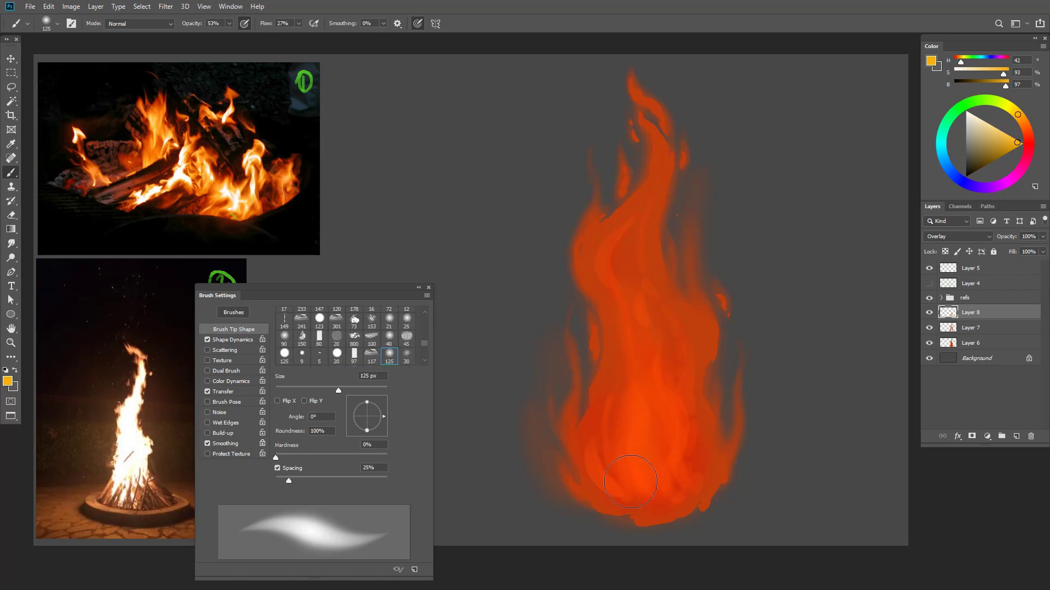
pyautogui.moveTo(599, 451)
pyautogui.mouseDown()
pyautogui.moveTo(598, 464)
pyautogui.moveTo(635, 486)
pyautogui.moveTo(691, 450)
pyautogui.moveTo(686, 427)
pyautogui.mouseUp()
pyautogui.moveTo(670, 484); pyautogui.dragTo(685, 456)
pyautogui.moveTo(642, 243); pyautogui.dragTo(625, 278)
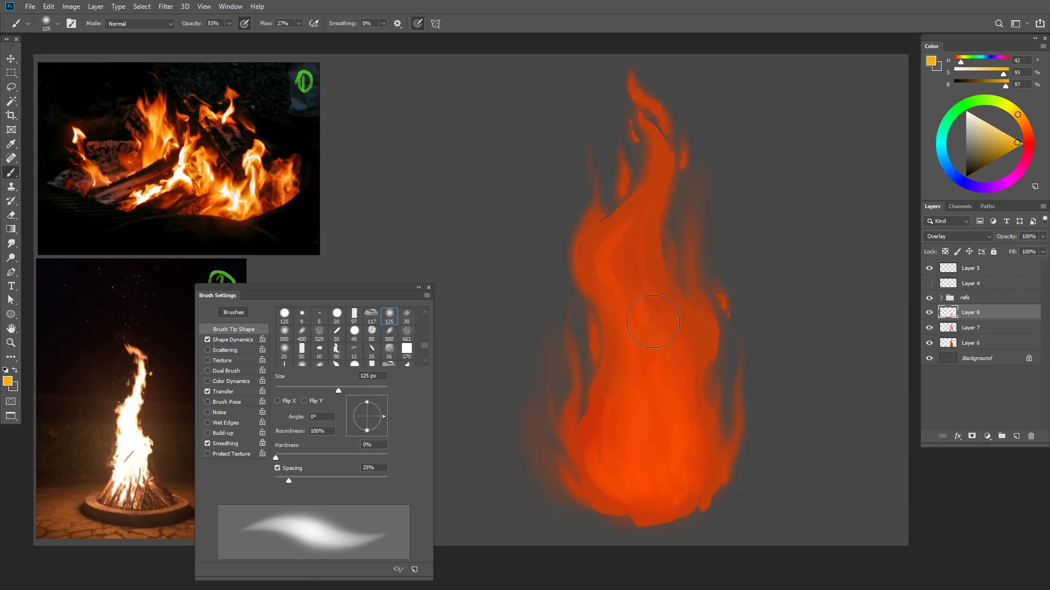
# - Try a broad soft yellow glow around the flame's upper part at 400 px
pyautogui.press(']')
pyautogui.press(']')
pyautogui.press(']')
pyautogui.press(']')
pyautogui.press(']')
pyautogui.press(']')
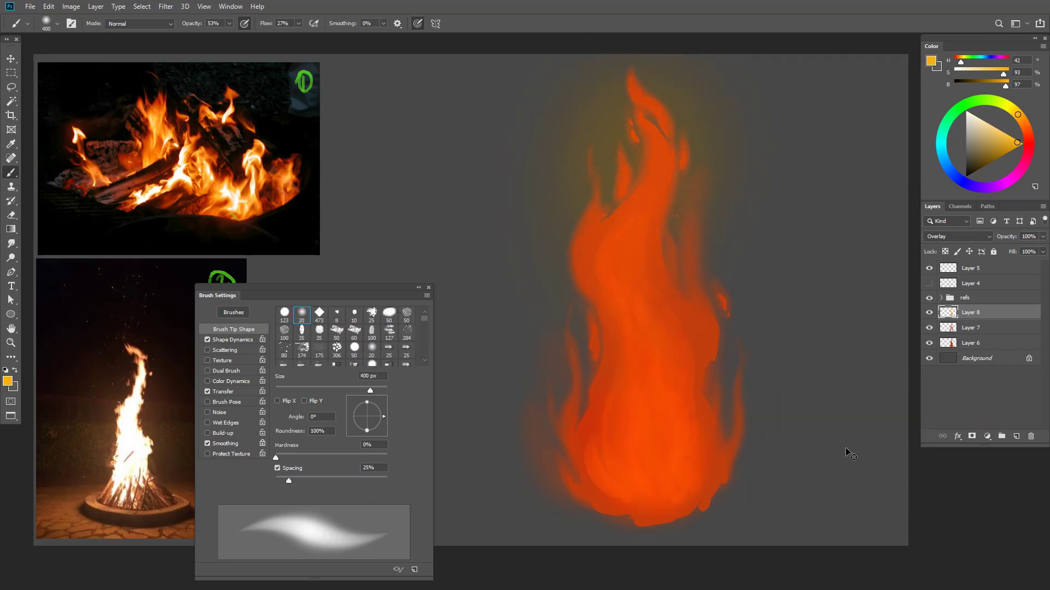
pyautogui.hotkey('ctrl', 'z')
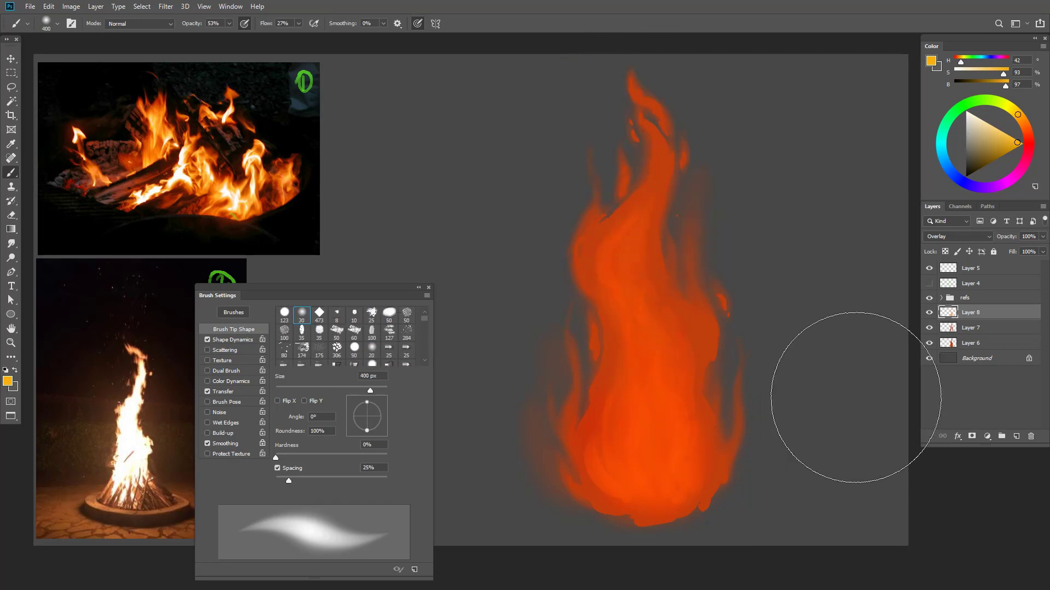
pyautogui.press('[')
pyautogui.press('[')
pyautogui.press('[')
pyautogui.press('[')
pyautogui.press('[')
pyautogui.press('[')
pyautogui.press('[')
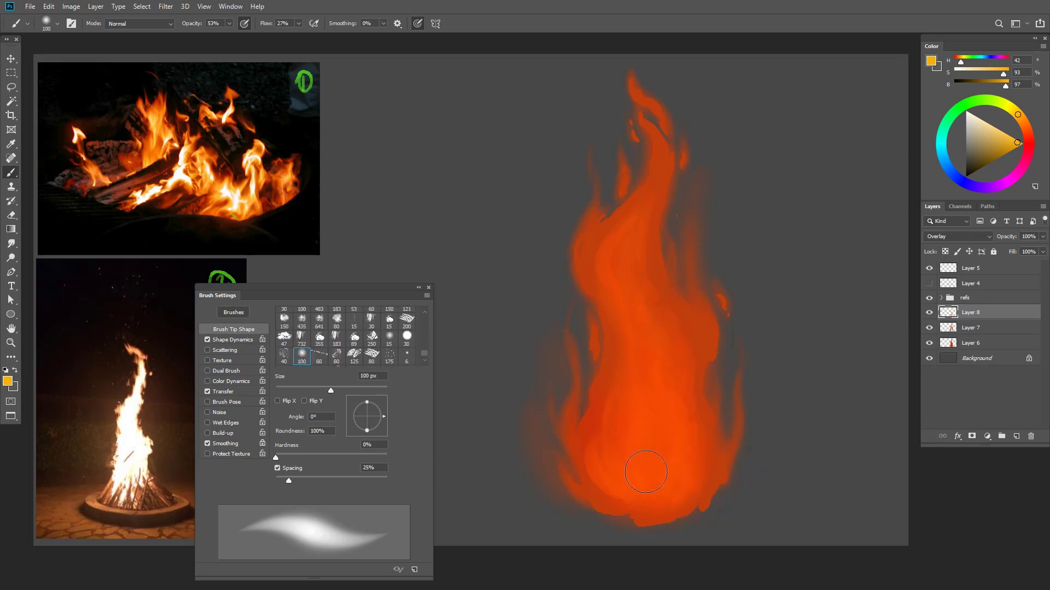
# - Add a new layer above Layer 8 and set its blend mode to Color Dodge
pyautogui.click(1015, 436)
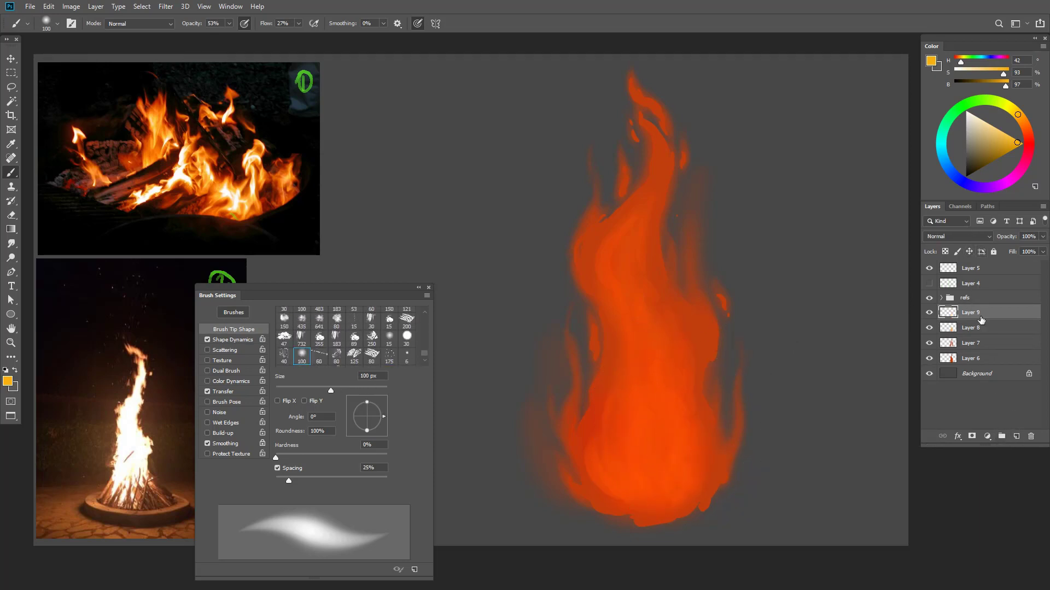
pyautogui.click(959, 236)
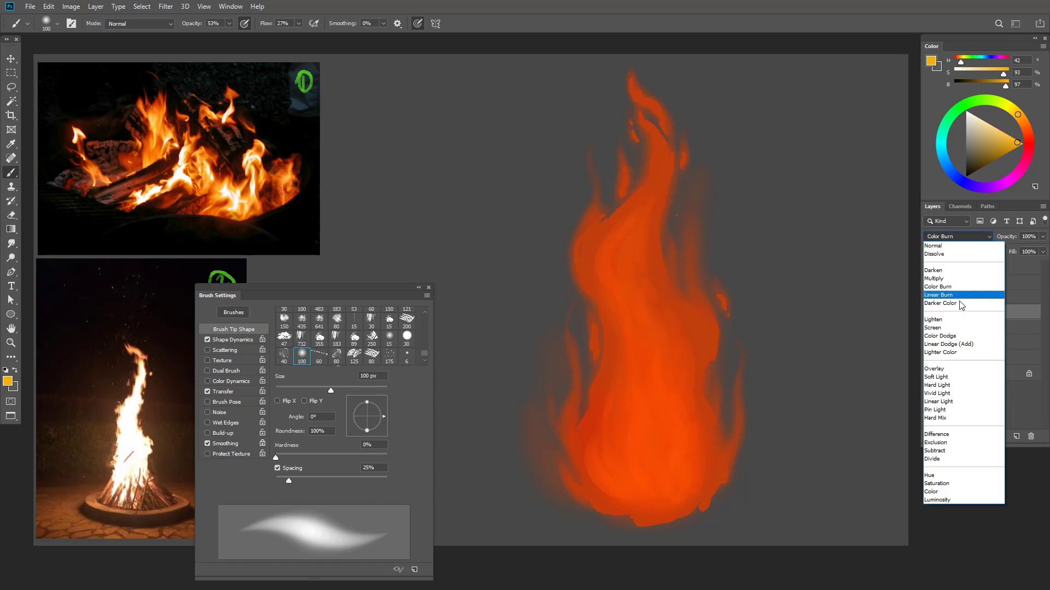
pyautogui.click(962, 337)
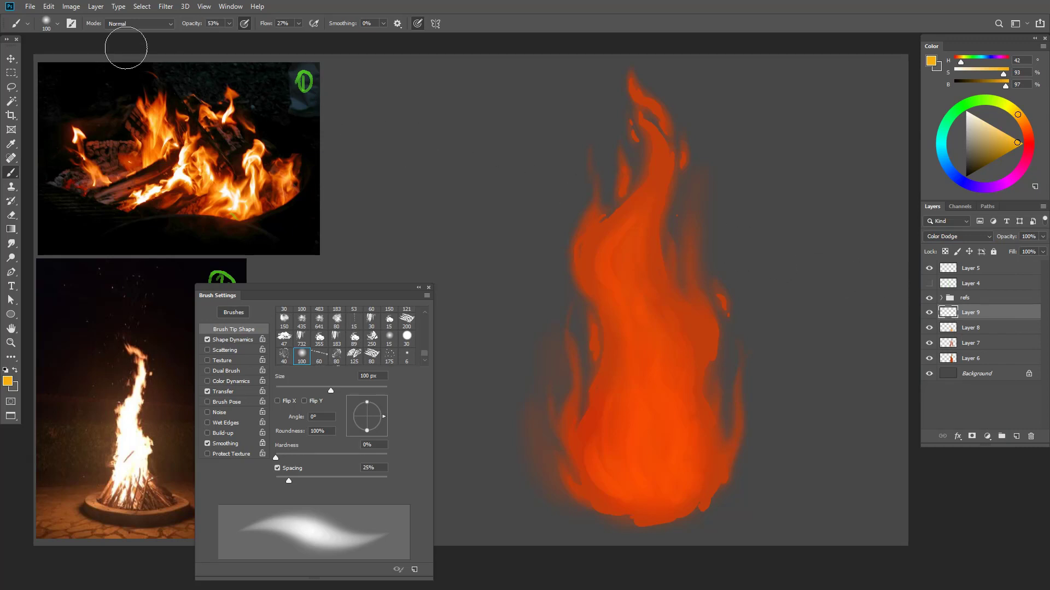
# - Switch to the Hard Round brush at 60 px
pyautogui.click(58, 24)
pyautogui.click(105, 152)
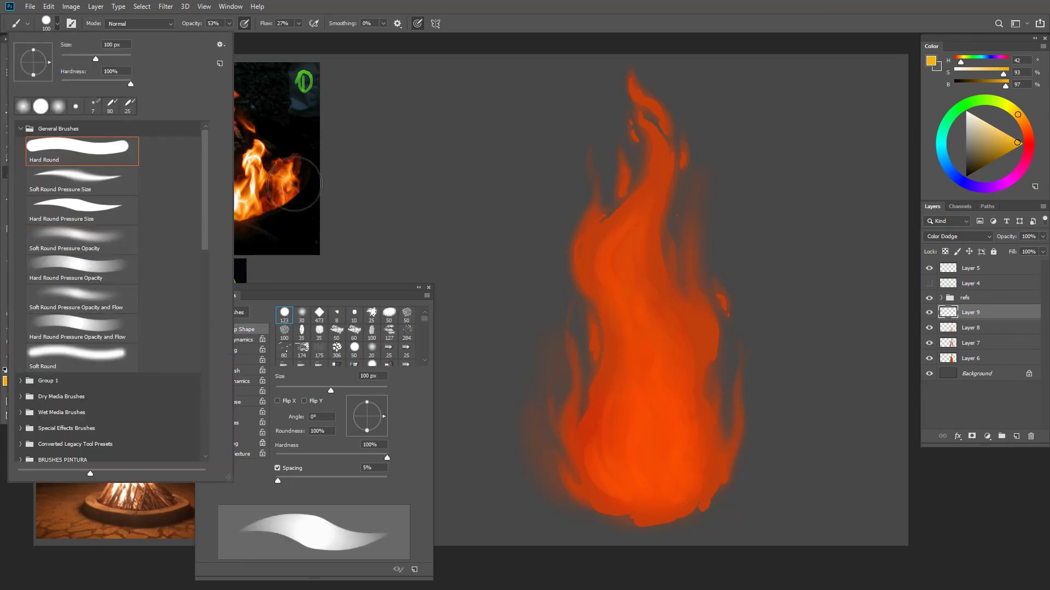
pyautogui.press('Return')
pyautogui.press('[')
pyautogui.press('[')
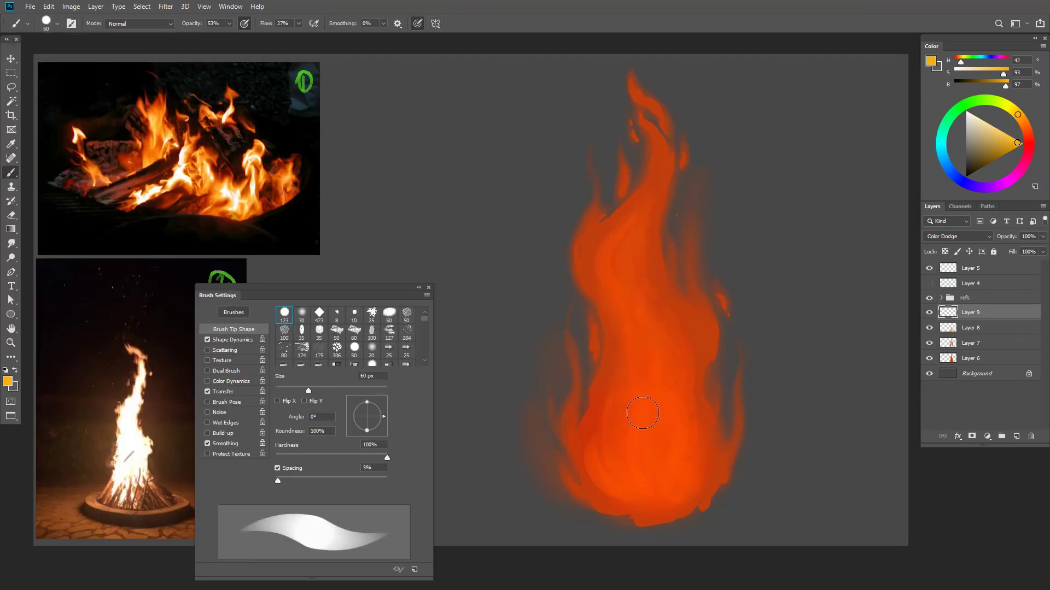
# - Test Color Dodge strokes in the flame's lower core, undoing each, and adjust the colour to H 30°, S 77%, B 100%
pyautogui.moveTo(642, 411)
pyautogui.mouseDown()
pyautogui.moveTo(662, 459)
pyautogui.moveTo(670, 373)
pyautogui.mouseUp()
pyautogui.hotkey('ctrl', 'z')
pyautogui.click(1009, 137)
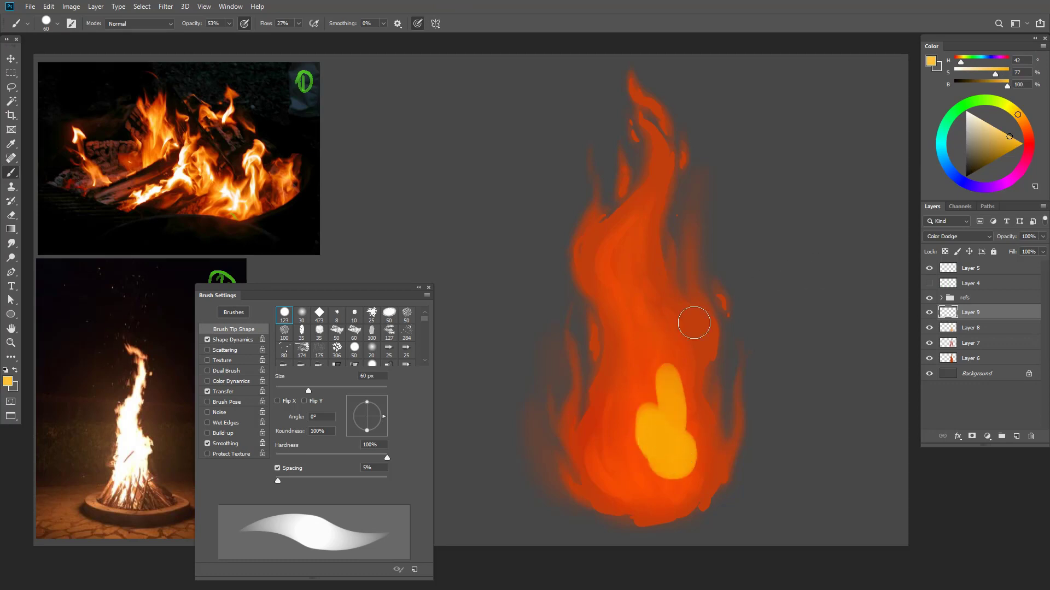
pyautogui.hotkey('ctrl', 'z')
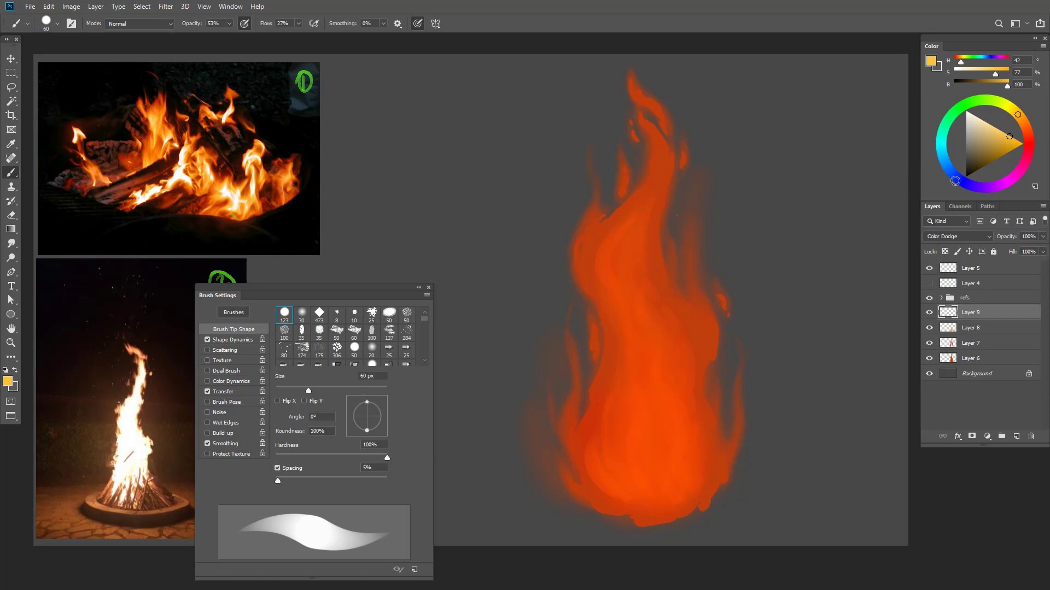
pyautogui.moveTo(1017, 114); pyautogui.dragTo(1022, 122)
pyautogui.moveTo(663, 440); pyautogui.dragTo(673, 438)
pyautogui.hotkey('ctrl', 'z')
# - Paint small bright licks rising from the bottom centre of the flame at 35 and 25 px
pyautogui.press('[')
pyautogui.press('[')
pyautogui.press('[')
pyautogui.press('[')
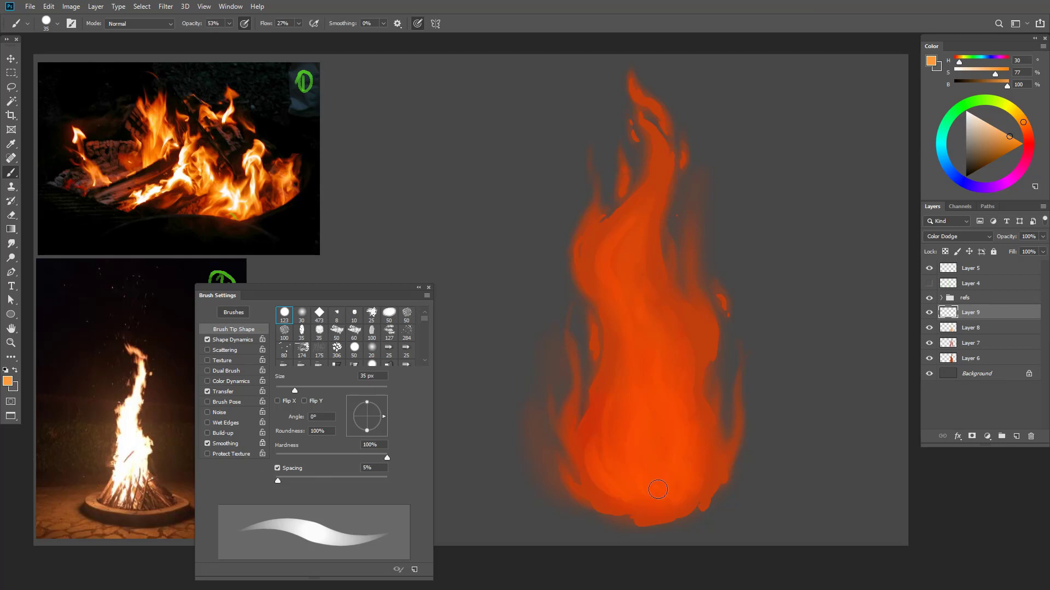
pyautogui.moveTo(659, 490)
pyautogui.mouseDown()
pyautogui.moveTo(637, 399)
pyautogui.moveTo(654, 452)
pyautogui.moveTo(648, 471)
pyautogui.moveTo(665, 486)
pyautogui.moveTo(648, 393)
pyautogui.moveTo(627, 438)
pyautogui.moveTo(638, 453)
pyautogui.moveTo(611, 443)
pyautogui.moveTo(633, 478)
pyautogui.mouseUp()
pyautogui.press('[')
pyautogui.press('[')
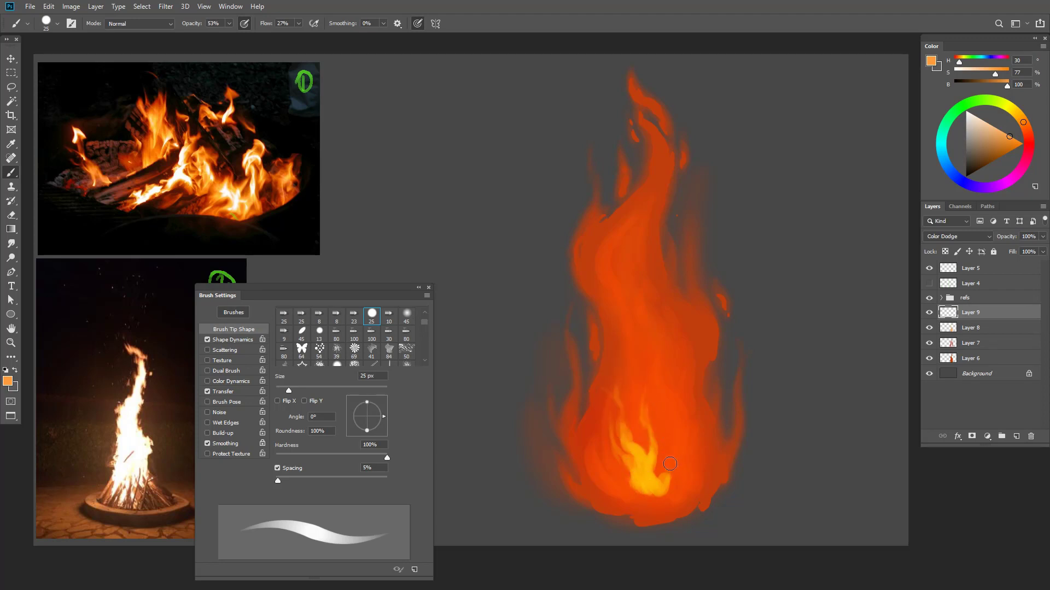
# - Paint curved bright licks along the left side of the flame's base, starting at 30 px
pyautogui.hotkey('shift', '.')
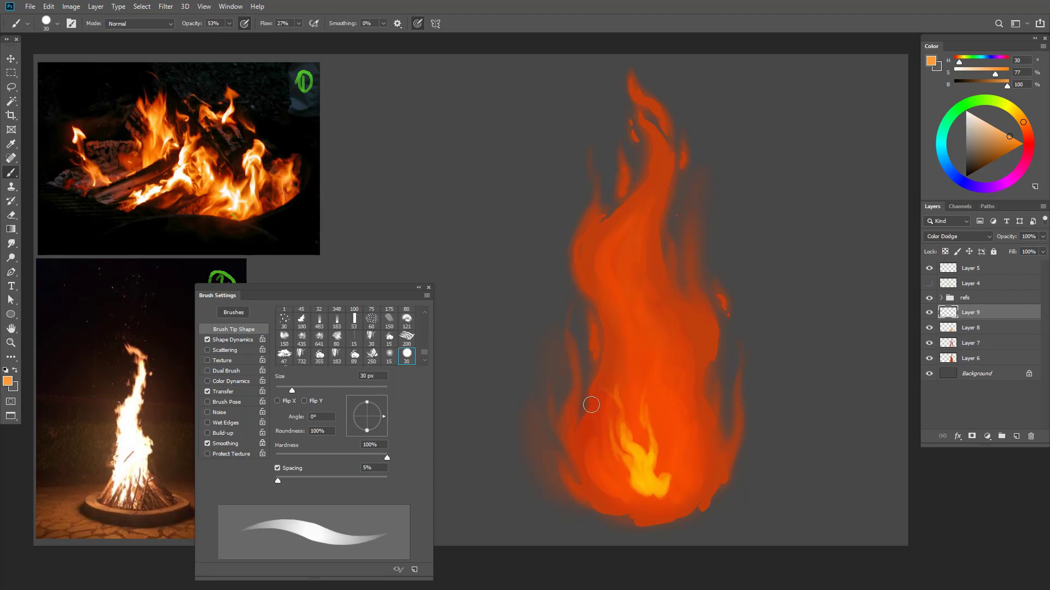
pyautogui.moveTo(599, 419)
pyautogui.mouseDown()
pyautogui.moveTo(615, 471)
pyautogui.moveTo(571, 413)
pyautogui.moveTo(596, 470)
pyautogui.mouseUp()
pyautogui.press('[')
pyautogui.press('[')
pyautogui.press(']')
pyautogui.moveTo(582, 492); pyautogui.dragTo(619, 501)
# - Paint flowing highlights down the left side of the flame's upper body, refining the edge at 15 px
pyautogui.press(']')
pyautogui.press(']')
pyautogui.moveTo(614, 229); pyautogui.dragTo(627, 336)
pyautogui.press('[')
pyautogui.press('[')
pyautogui.press('[')
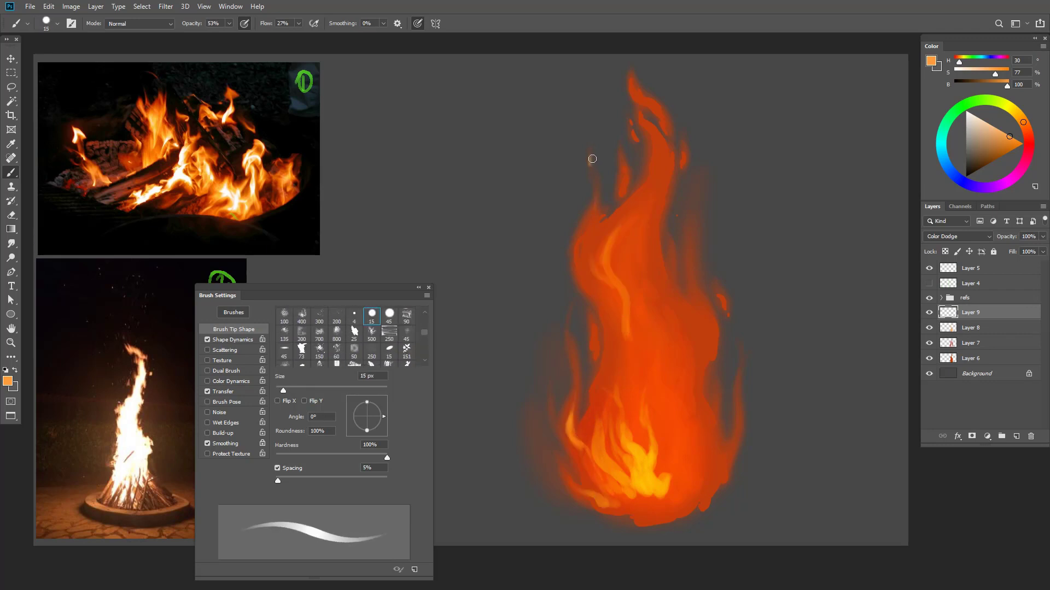
pyautogui.moveTo(592, 208); pyautogui.dragTo(592, 251)
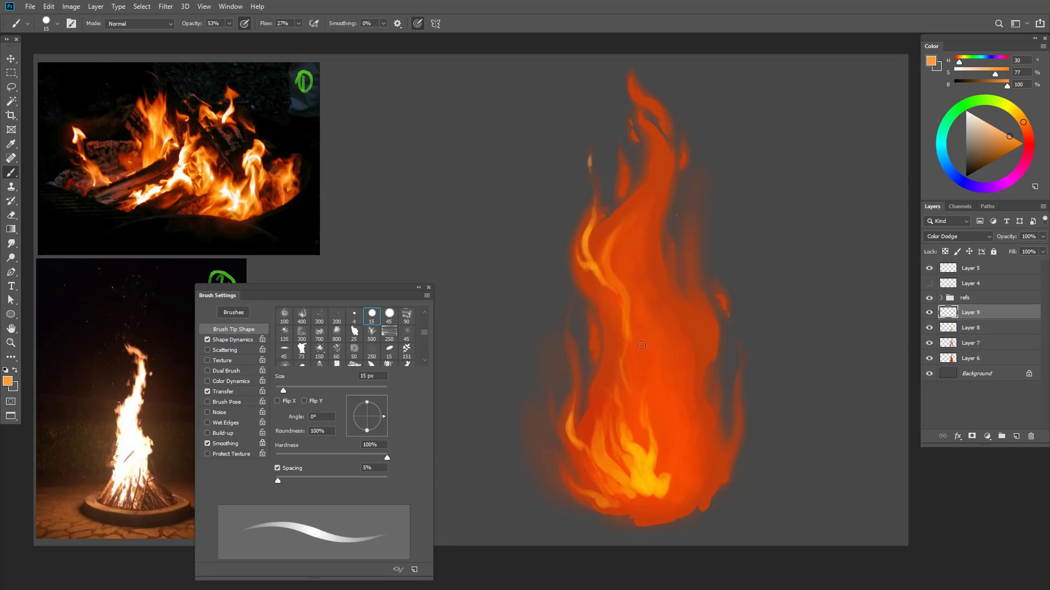
# - Paint thin 15 px highlights through the flame's centre and tip, on the detached sparks and along the lower right tongue
pyautogui.moveTo(657, 174); pyautogui.dragTo(640, 410)
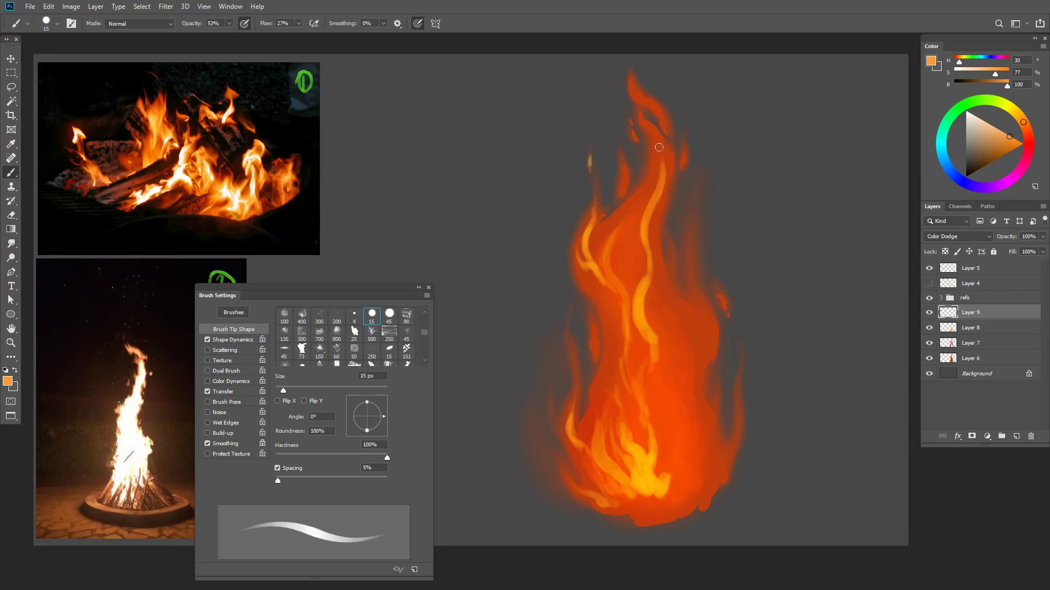
pyautogui.moveTo(659, 153)
pyautogui.mouseDown()
pyautogui.moveTo(657, 107)
pyautogui.moveTo(655, 141)
pyautogui.mouseUp()
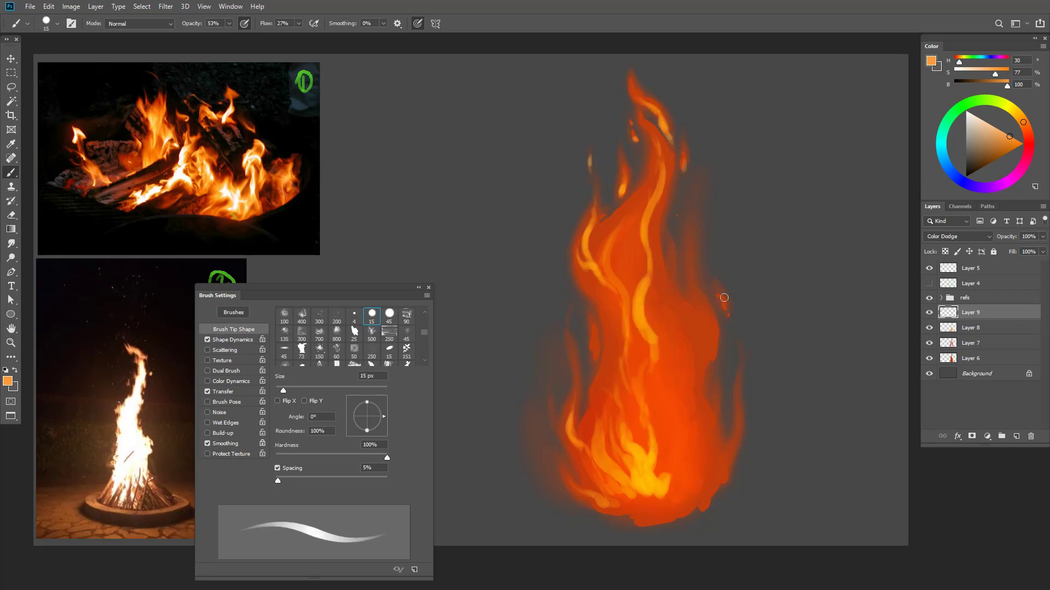
pyautogui.moveTo(721, 294); pyautogui.dragTo(725, 309)
pyautogui.moveTo(736, 429); pyautogui.dragTo(720, 471)
# - Paint wavy bright licks in the right half of the flame's lower core at 30 px
pyautogui.press(']')
pyautogui.press(']')
pyautogui.press(']')
pyautogui.moveTo(682, 369)
pyautogui.mouseDown()
pyautogui.moveTo(688, 455)
pyautogui.moveTo(671, 501)
pyautogui.mouseUp()
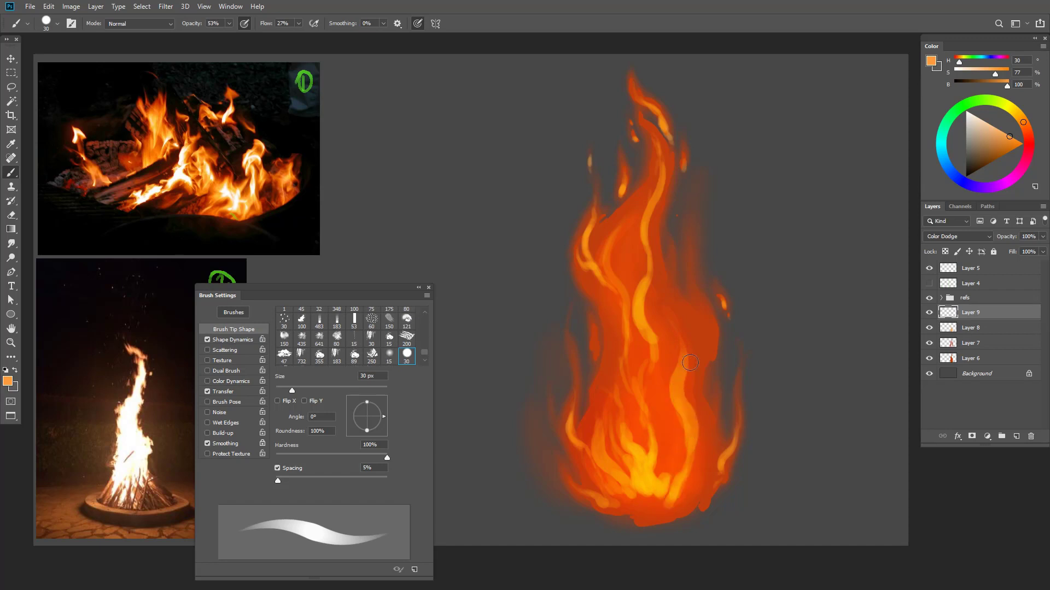
pyautogui.moveTo(676, 376); pyautogui.dragTo(687, 453)
pyautogui.moveTo(663, 383)
pyautogui.mouseDown()
pyautogui.moveTo(682, 430)
pyautogui.moveTo(665, 501)
pyautogui.mouseUp()
pyautogui.moveTo(675, 438); pyautogui.dragTo(662, 370)
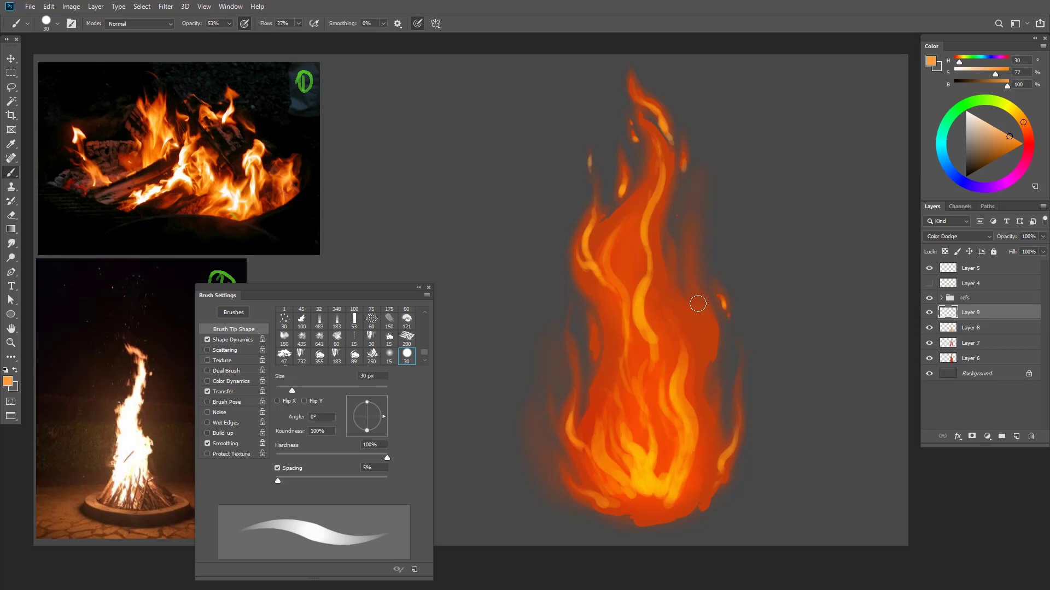
# - Add tapering licks down the flame's right side and fine strands in the core, reducing the brush to 15 px
pyautogui.moveTo(698, 305)
pyautogui.mouseDown()
pyautogui.moveTo(701, 369)
pyautogui.moveTo(706, 327)
pyautogui.moveTo(709, 351)
pyautogui.moveTo(671, 474)
pyautogui.mouseUp()
pyautogui.press('[')
pyautogui.moveTo(706, 413)
pyautogui.mouseDown()
pyautogui.moveTo(706, 451)
pyautogui.moveTo(658, 512)
pyautogui.mouseUp()
pyautogui.press('[')
pyautogui.press('[')
pyautogui.moveTo(623, 421); pyautogui.dragTo(637, 385)
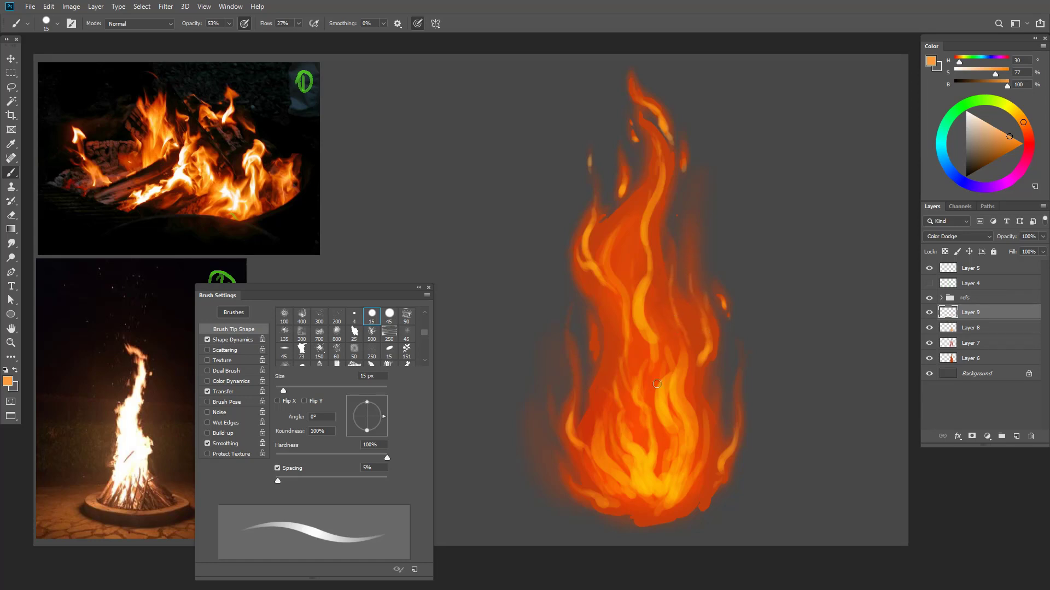
# - Brighten the flame's bottom core and reinforce the central ribbon at 35 px
pyautogui.press(']')
pyautogui.press(']')
pyautogui.press(']')
pyautogui.press(']')
pyautogui.moveTo(638, 394)
pyautogui.mouseDown()
pyautogui.moveTo(661, 444)
pyautogui.moveTo(660, 492)
pyautogui.mouseUp()
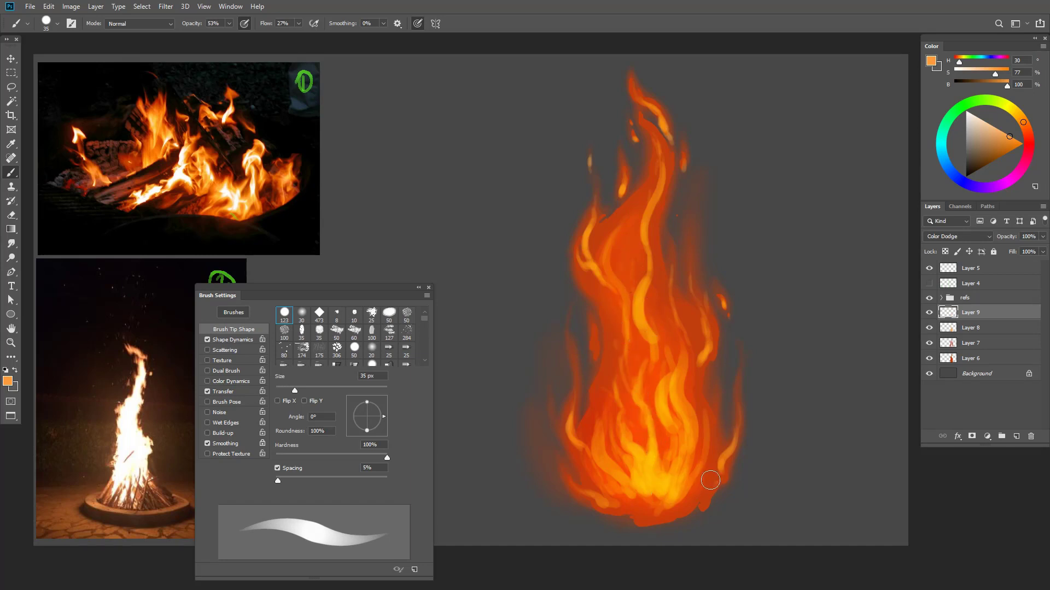
pyautogui.moveTo(689, 487)
pyautogui.mouseDown()
pyautogui.moveTo(655, 503)
pyautogui.moveTo(634, 469)
pyautogui.mouseUp()
pyautogui.moveTo(645, 328)
pyautogui.mouseDown()
pyautogui.moveTo(649, 353)
pyautogui.moveTo(653, 298)
pyautogui.moveTo(655, 350)
pyautogui.mouseUp()
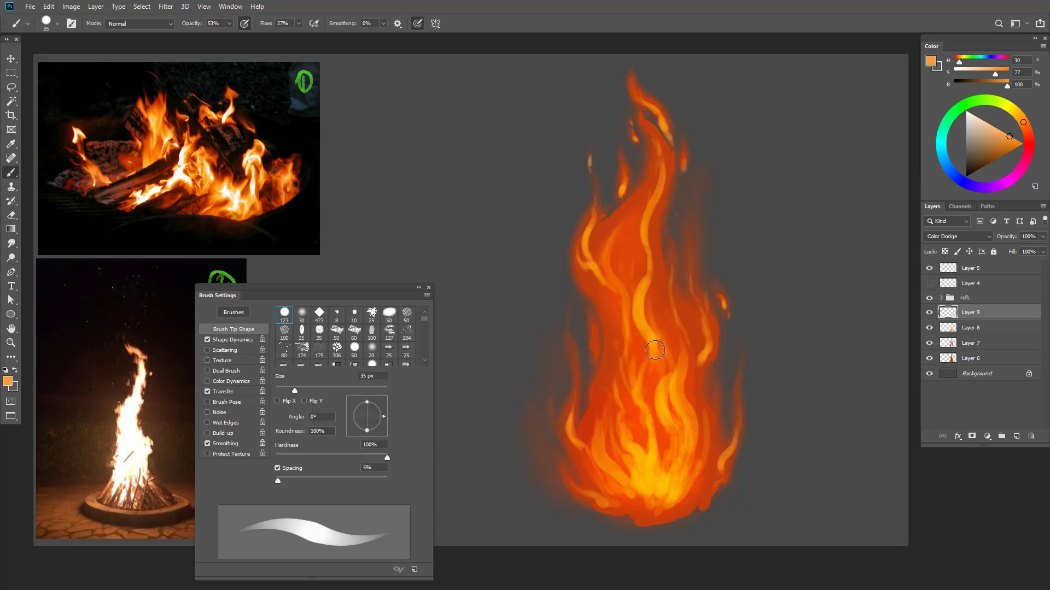
# - Set the colour to H 20°, S 89%, B 100% and brush warm orange through the flame's middle at 80 px
pyautogui.click(1025, 129)
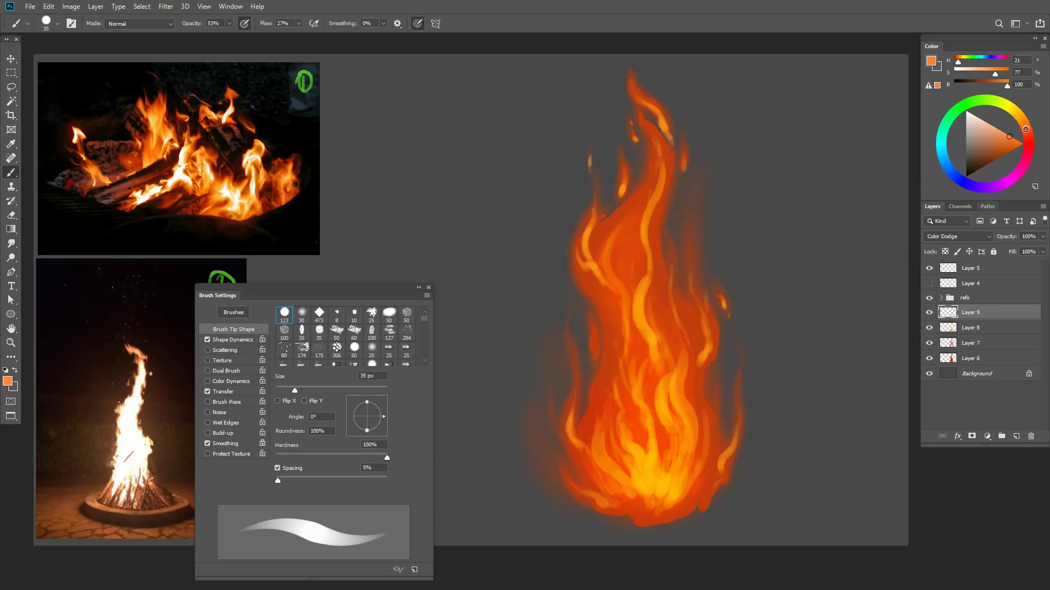
pyautogui.moveTo(1011, 143); pyautogui.dragTo(1017, 140)
pyautogui.press(']')
pyautogui.press(']')
pyautogui.press(']')
pyautogui.press(']')
pyautogui.press(']')
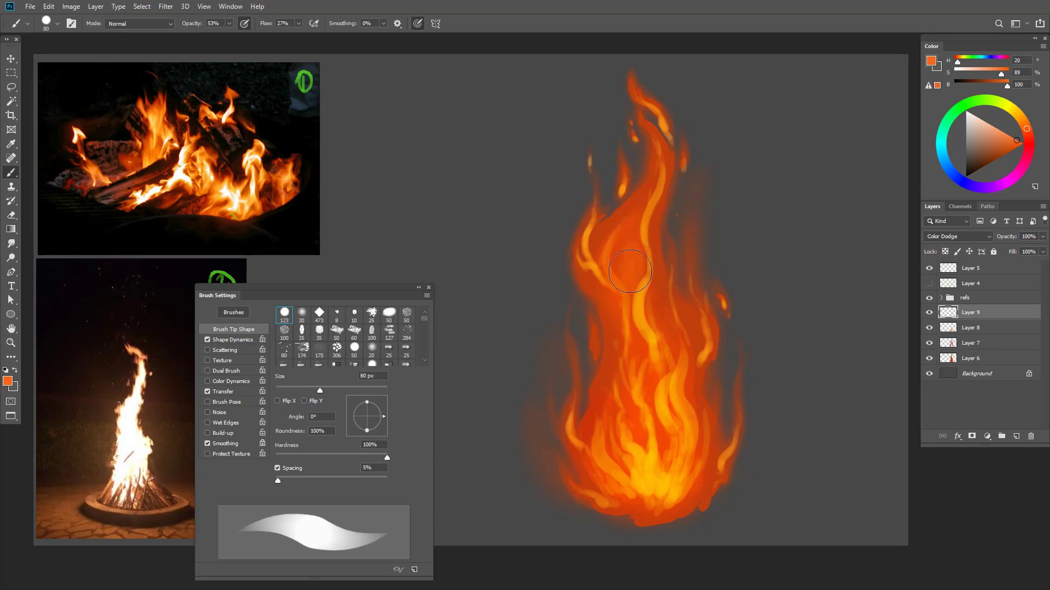
pyautogui.moveTo(630, 333)
pyautogui.mouseDown()
pyautogui.moveTo(638, 356)
pyautogui.moveTo(649, 313)
pyautogui.moveTo(660, 353)
pyautogui.moveTo(646, 393)
pyautogui.moveTo(686, 431)
pyautogui.mouseUp()
# - Blend orange strokes along the flame's left body, lower core and right base at 50 px
pyautogui.press('[')
pyautogui.press('[')
pyautogui.press('[')
pyautogui.moveTo(604, 284)
pyautogui.mouseDown()
pyautogui.moveTo(617, 369)
pyautogui.moveTo(604, 465)
pyautogui.mouseUp()
pyautogui.moveTo(634, 413)
pyautogui.mouseDown()
pyautogui.moveTo(669, 464)
pyautogui.moveTo(664, 492)
pyautogui.mouseUp()
pyautogui.moveTo(701, 453); pyautogui.dragTo(678, 500)
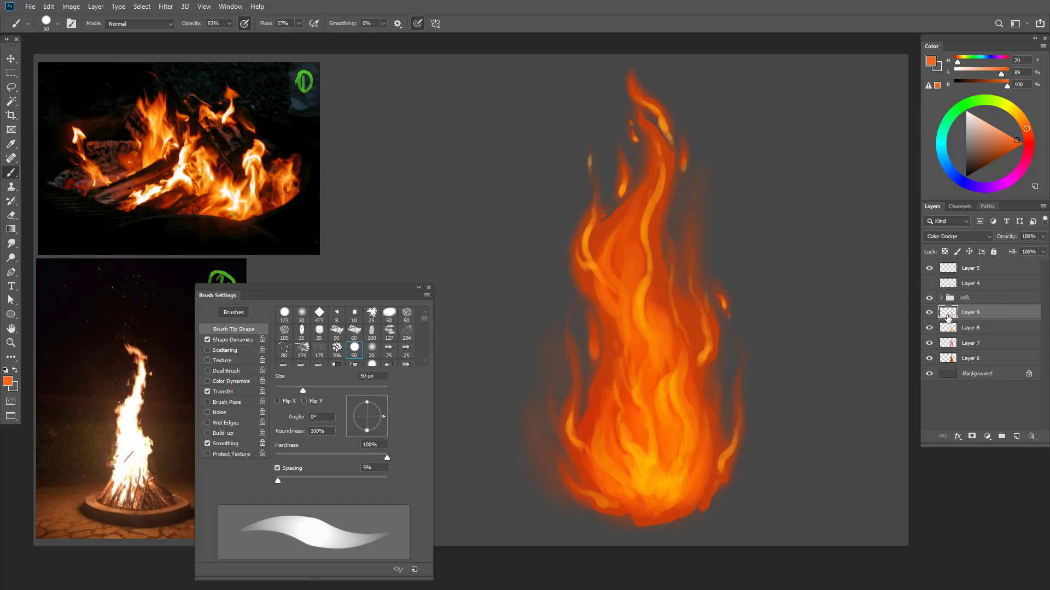
# - Toggle Layer 9's visibility to compare the flame, and add a new Color Dodge layer above it
pyautogui.click(929, 313)
pyautogui.click(930, 312)
pyautogui.click(957, 237)
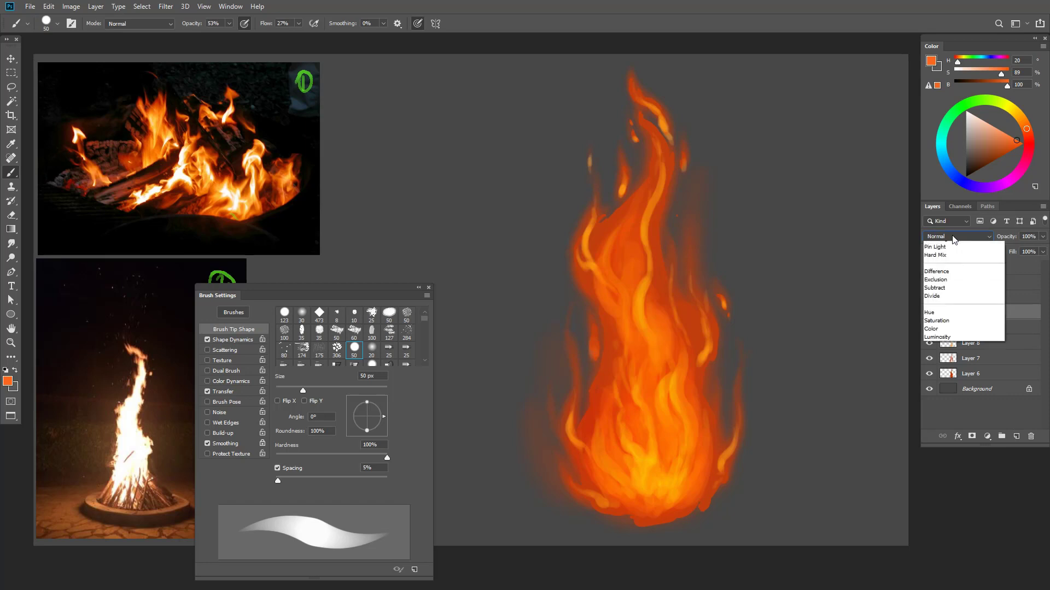
pyautogui.click(952, 335)
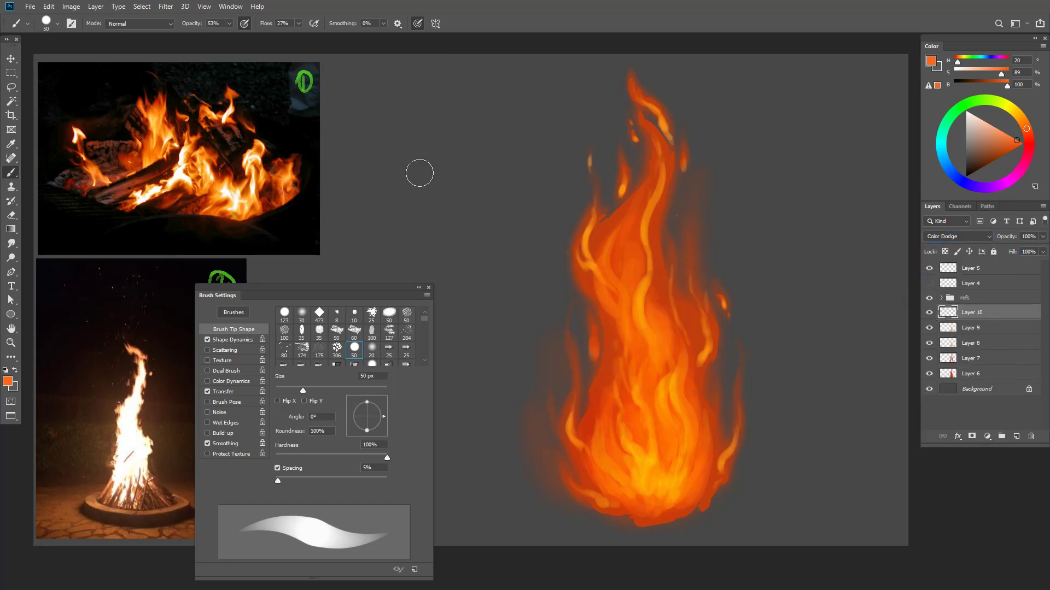
# - Switch to the Soft Round Pressure Opacity brush at 175 px with the colour H 36°, S 51%, B 100%
pyautogui.click(58, 24)
pyautogui.click(103, 238)
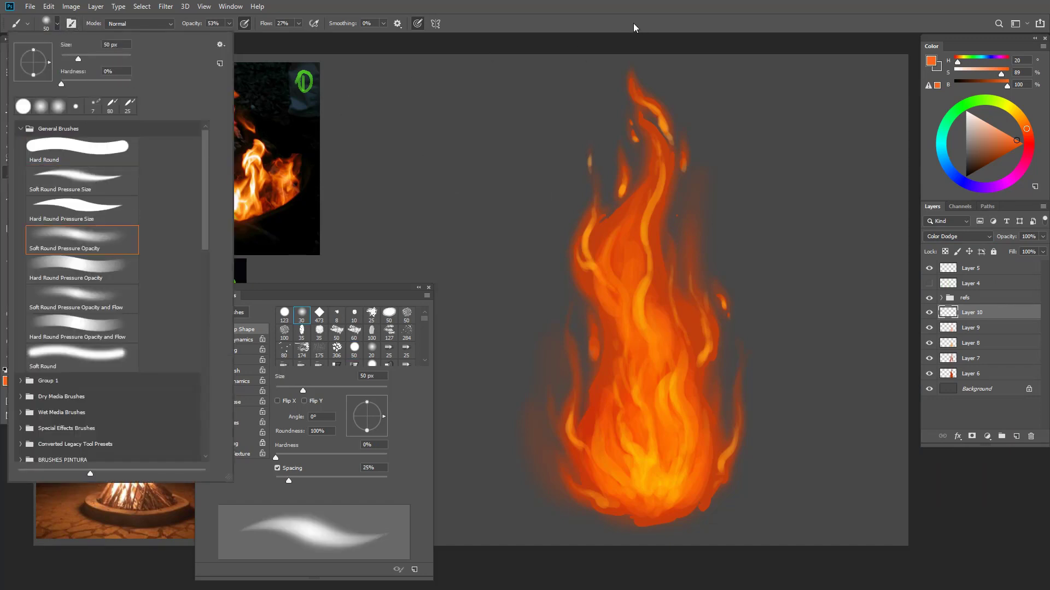
pyautogui.click(642, 22)
pyautogui.click(1020, 119)
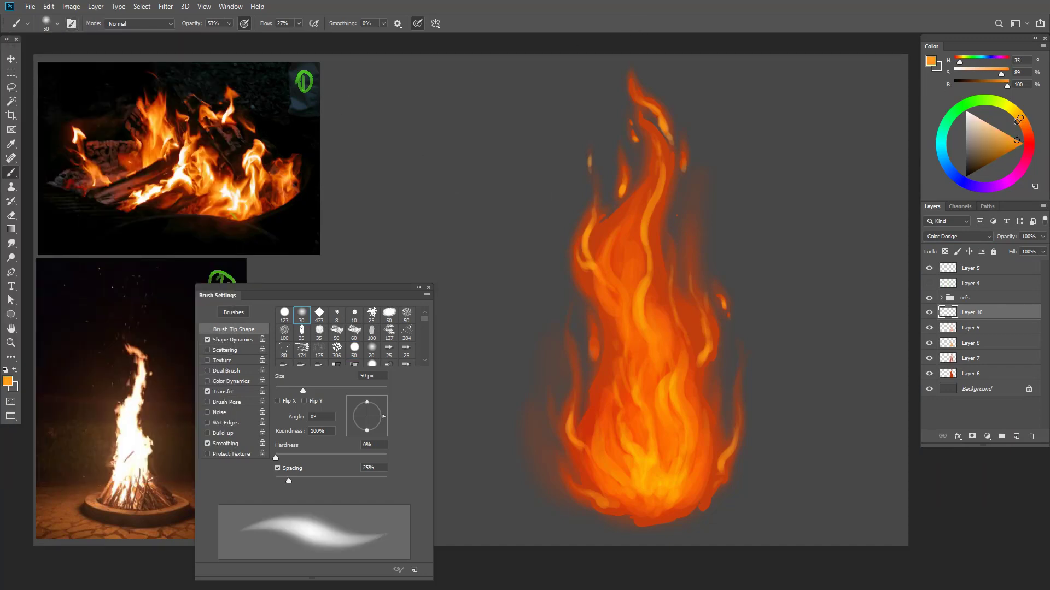
pyautogui.moveTo(1005, 143); pyautogui.dragTo(999, 130)
pyautogui.press(']')
pyautogui.press(']')
pyautogui.press(']')
pyautogui.press(']')
pyautogui.press(']')
pyautogui.press(']')
pyautogui.press(']')
pyautogui.press(']')
# - Test soft glow strokes in the flame's core, undoing each, and lighten the colour to H 36°, S 20%, B 100%
pyautogui.moveTo(649, 465); pyautogui.dragTo(647, 428)
pyautogui.hotkey('ctrl', 'z')
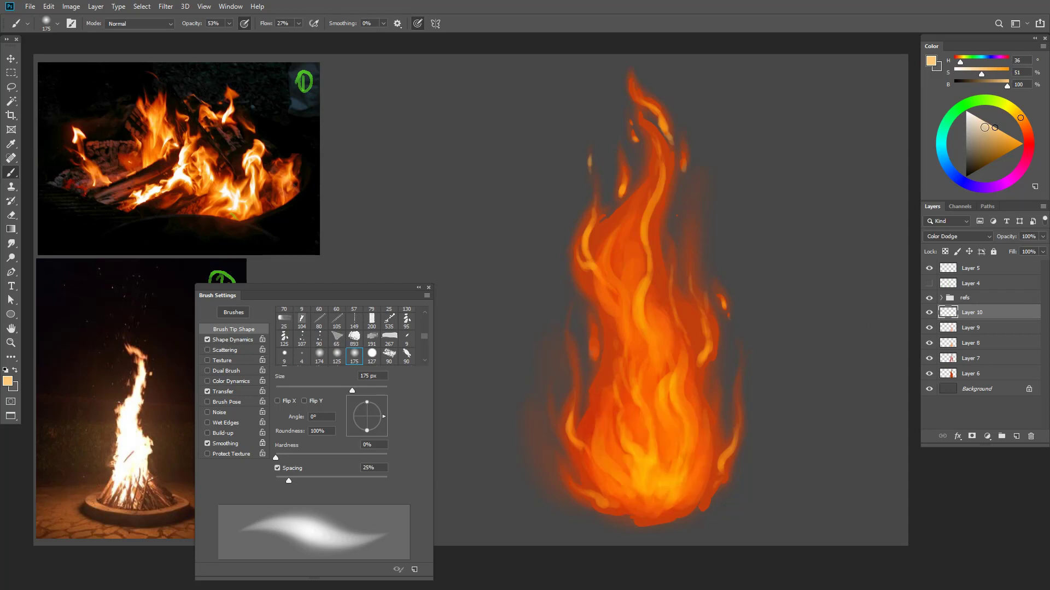
pyautogui.moveTo(994, 127); pyautogui.dragTo(977, 118)
pyautogui.moveTo(649, 440); pyautogui.dragTo(660, 478)
pyautogui.hotkey('ctrl', 'z')
# - Switch Layer 10 to Linear Dodge (Add) and test a pale soft glow in the flame's lower core, undoing the stroke
pyautogui.click(959, 238)
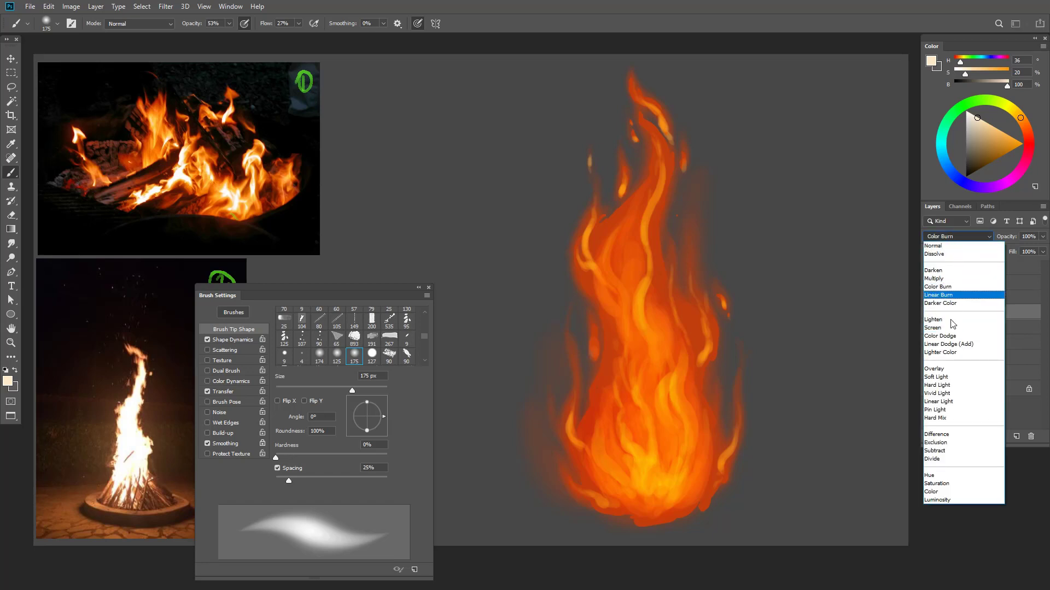
pyautogui.click(951, 344)
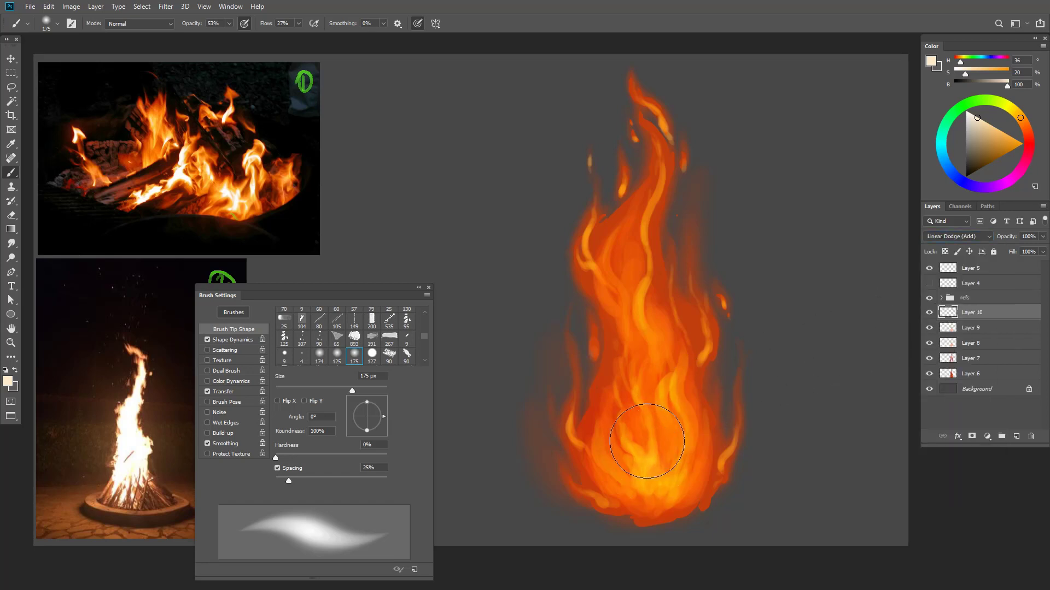
pyautogui.moveTo(647, 441)
pyautogui.mouseDown()
pyautogui.moveTo(652, 474)
pyautogui.moveTo(662, 430)
pyautogui.moveTo(654, 472)
pyautogui.moveTo(674, 426)
pyautogui.mouseUp()
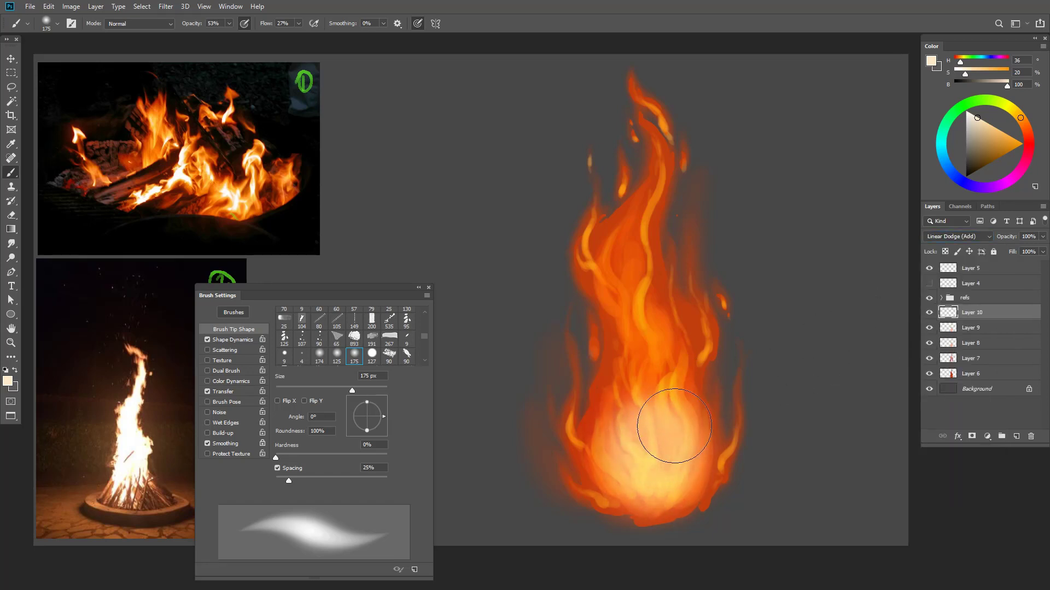
pyautogui.hotkey('ctrl', 'z')
# - Set the colour to H 29°, S 47%, B 100% and test a soft glow in the core, undoing the stroke
pyautogui.moveTo(1022, 120); pyautogui.dragTo(993, 126)
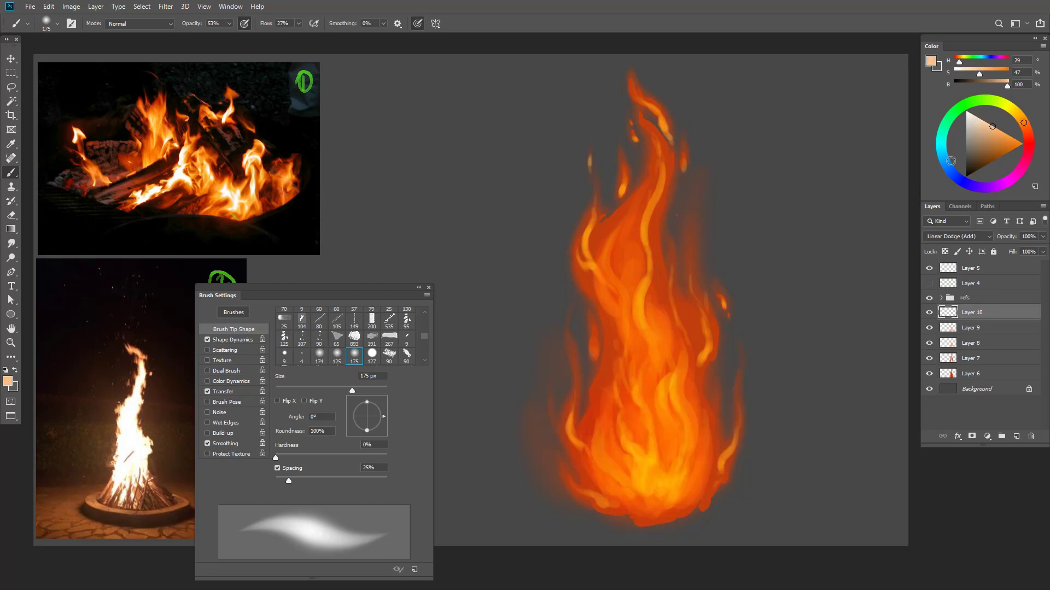
pyautogui.moveTo(660, 432)
pyautogui.mouseDown()
pyautogui.moveTo(657, 457)
pyautogui.moveTo(656, 423)
pyautogui.moveTo(652, 464)
pyautogui.moveTo(657, 400)
pyautogui.moveTo(655, 455)
pyautogui.moveTo(669, 395)
pyautogui.mouseUp()
pyautogui.hotkey('ctrl', 'z')
# - Paint a small bright lick in the lower core with the soft brush at 35 px, comparing it in Color Dodge and Linear Dodge (Add)
pyautogui.press('.')
pyautogui.press('[')
pyautogui.press('[')
pyautogui.press('[')
pyautogui.press('[')
pyautogui.press('[')
pyautogui.press('[')
pyautogui.press('[')
pyautogui.press('[')
pyautogui.press('[')
pyautogui.press('[')
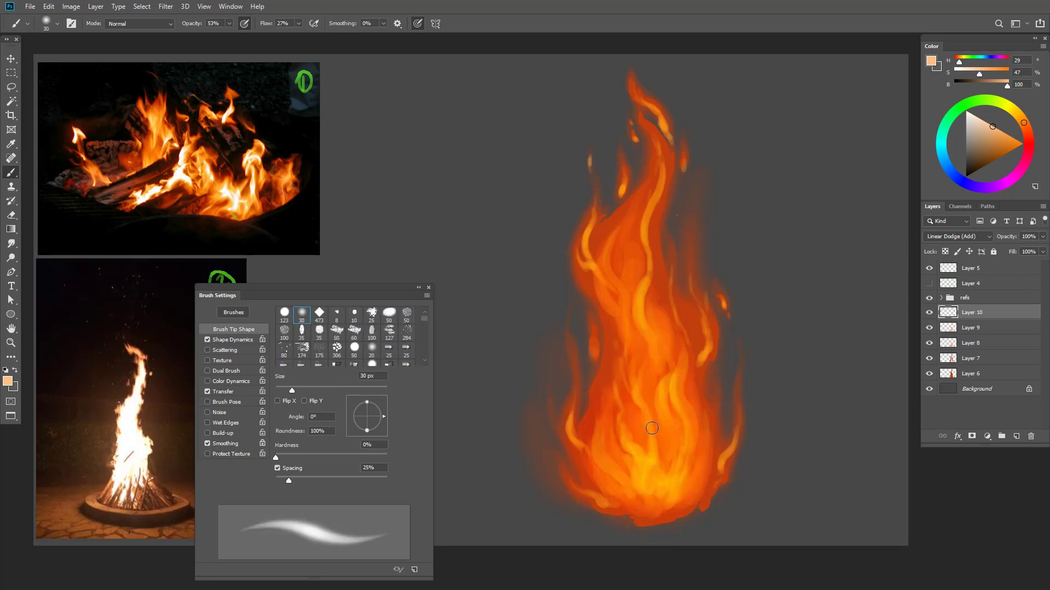
pyautogui.press('.')
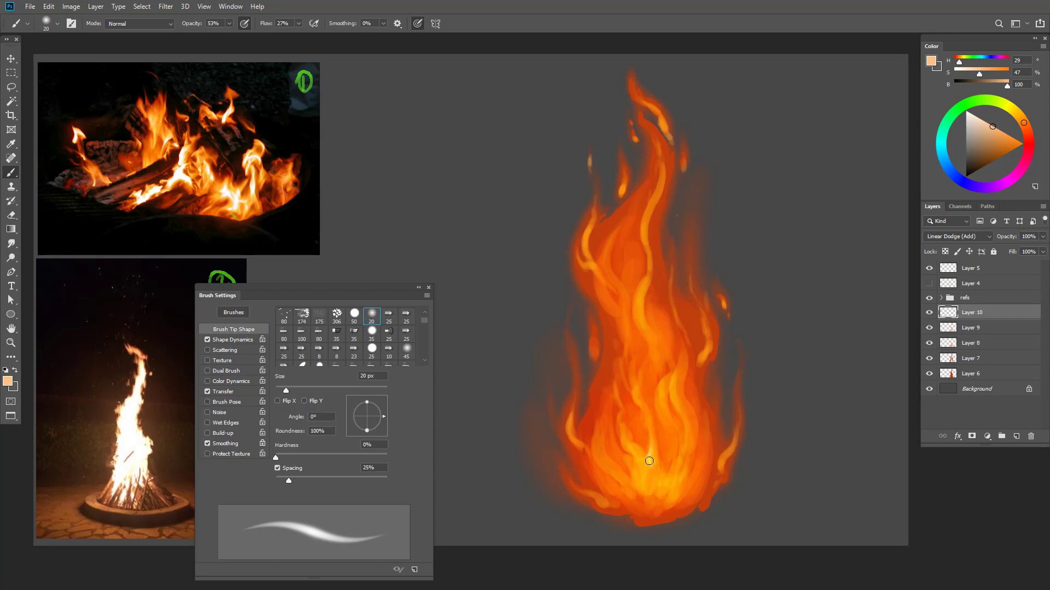
pyautogui.press(']')
pyautogui.press(']')
pyautogui.press(']')
pyautogui.moveTo(649, 435); pyautogui.dragTo(650, 462)
pyautogui.click(956, 236)
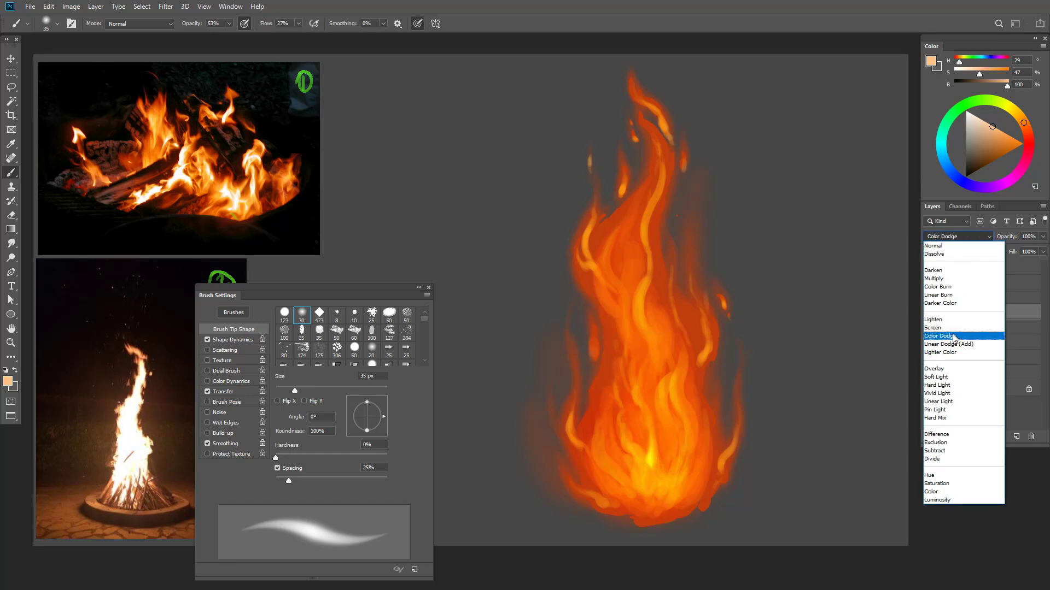
pyautogui.click(958, 345)
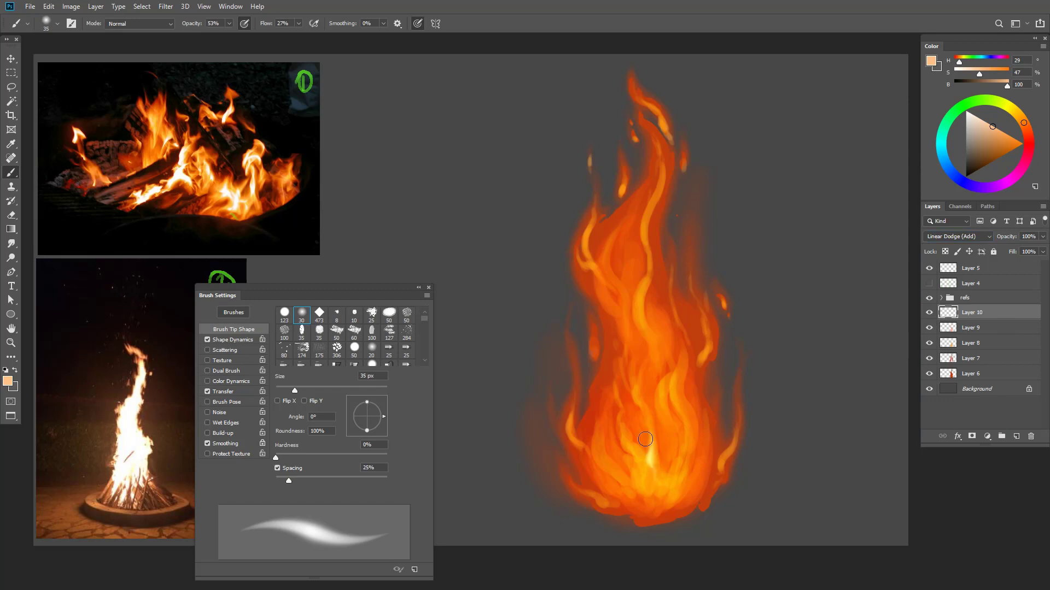
# - Reduce the soft brush to 20 px and paint a thin bright lick at the core's lower left
pyautogui.press('[')
pyautogui.press('[')
pyautogui.press('[')
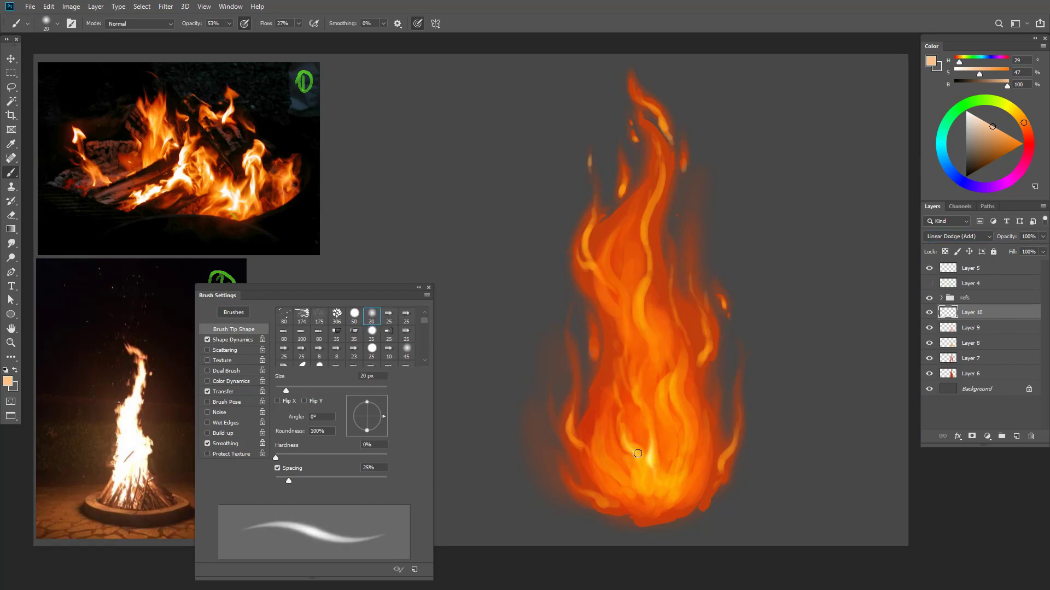
pyautogui.moveTo(637, 449); pyautogui.dragTo(645, 484)
pyautogui.press(']')
pyautogui.press(']')
pyautogui.press('[')
pyautogui.press('[')
pyautogui.press('[')
# - Paint bright strokes along the curved lick on the core's right side and across the glowing base
pyautogui.moveTo(681, 361)
pyautogui.mouseDown()
pyautogui.moveTo(674, 406)
pyautogui.moveTo(689, 430)
pyautogui.mouseUp()
pyautogui.moveTo(665, 394); pyautogui.dragTo(682, 423)
pyautogui.moveTo(668, 384); pyautogui.dragTo(665, 414)
pyautogui.press(']')
pyautogui.moveTo(665, 482)
pyautogui.mouseDown()
pyautogui.moveTo(670, 445)
pyautogui.moveTo(665, 481)
pyautogui.moveTo(648, 495)
pyautogui.mouseUp()
pyautogui.press('[')
# - Switch to a hard round pressure brush at 15 px and paint bright licks along the core's left side and lower-left base
pyautogui.click(57, 23)
pyautogui.doubleClick(121, 257)
pyautogui.moveTo(628, 455); pyautogui.dragTo(637, 489)
pyautogui.moveTo(621, 471); pyautogui.dragTo(644, 493)
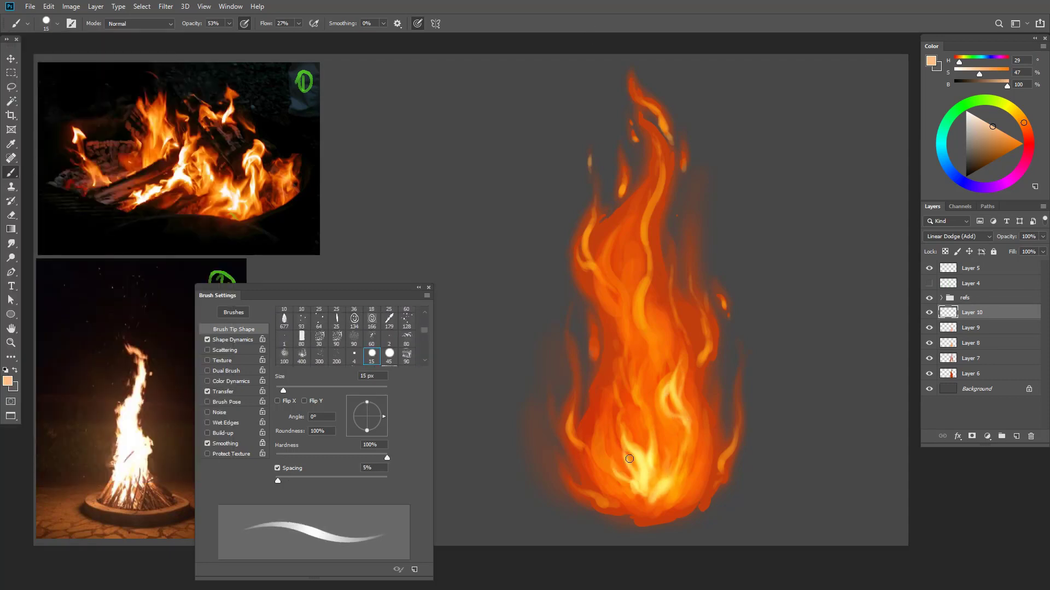
pyautogui.moveTo(600, 423)
pyautogui.mouseDown()
pyautogui.moveTo(597, 453)
pyautogui.moveTo(621, 482)
pyautogui.mouseUp()
pyautogui.moveTo(600, 432)
pyautogui.mouseDown()
pyautogui.moveTo(612, 472)
pyautogui.moveTo(587, 450)
pyautogui.mouseUp()
pyautogui.moveTo(600, 499); pyautogui.dragTo(612, 501)
pyautogui.moveTo(608, 469); pyautogui.dragTo(633, 498)
# - Add bright highlights to the licks at the flame's right base and along the central streak in the middle
pyautogui.moveTo(726, 457); pyautogui.dragTo(721, 473)
pyautogui.moveTo(705, 500); pyautogui.dragTo(682, 497)
pyautogui.moveTo(687, 474)
pyautogui.mouseDown()
pyautogui.moveTo(670, 502)
pyautogui.moveTo(675, 485)
pyautogui.mouseUp()
pyautogui.moveTo(671, 498); pyautogui.dragTo(660, 508)
pyautogui.moveTo(649, 275); pyautogui.dragTo(641, 314)
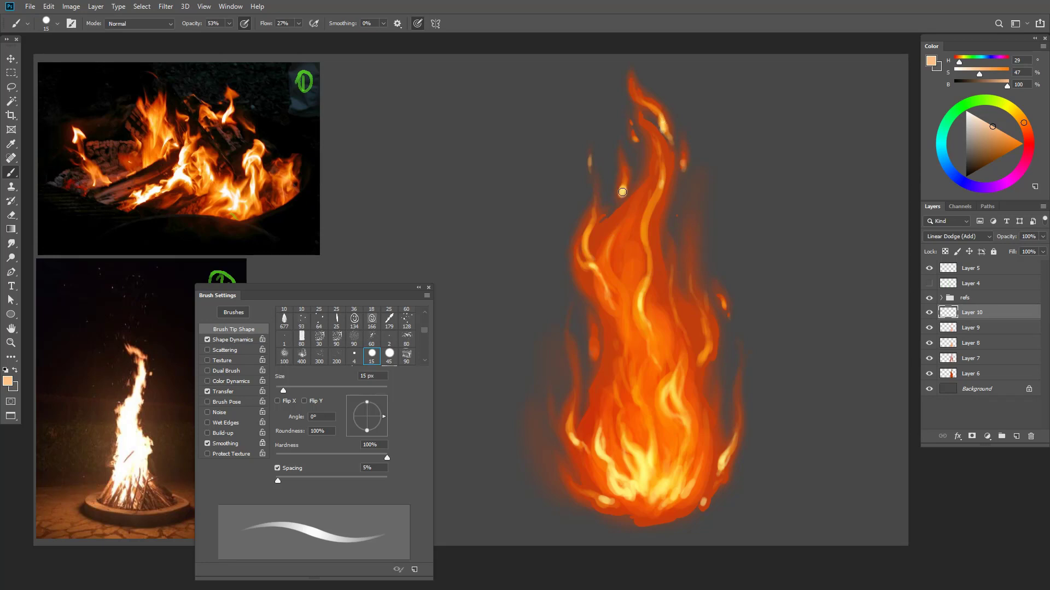
# - Brighten the core's central lick, then lighten the colour to H 29°, S 20%, B 100% and paint pale highlights there at 25 px
pyautogui.moveTo(650, 459); pyautogui.dragTo(642, 405)
pyautogui.moveTo(983, 125); pyautogui.dragTo(977, 117)
pyautogui.press(']')
pyautogui.press(']')
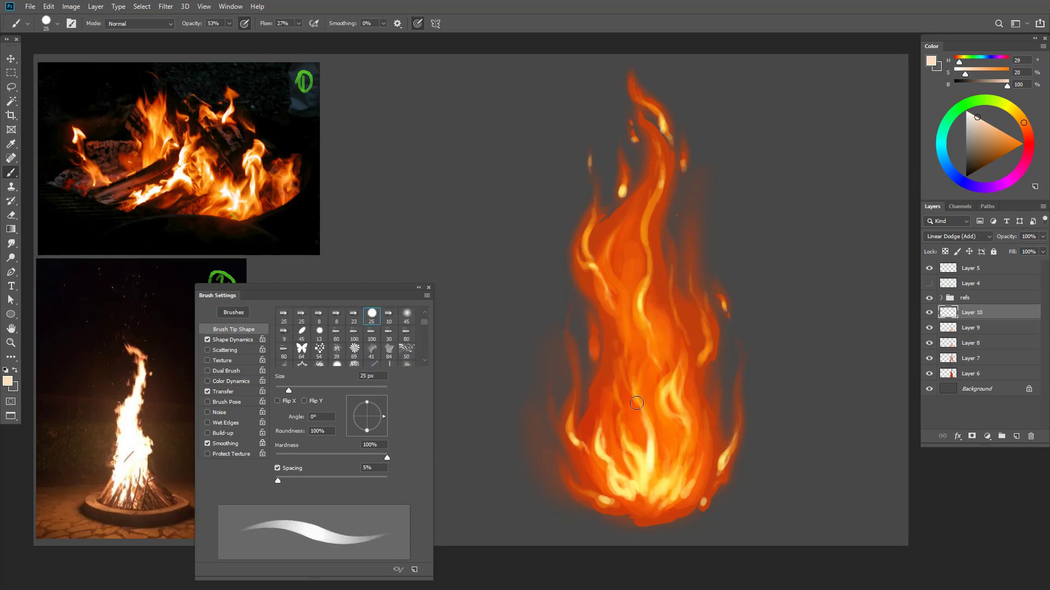
pyautogui.moveTo(637, 403)
pyautogui.mouseDown()
pyautogui.moveTo(651, 480)
pyautogui.moveTo(621, 439)
pyautogui.moveTo(663, 486)
pyautogui.mouseUp()
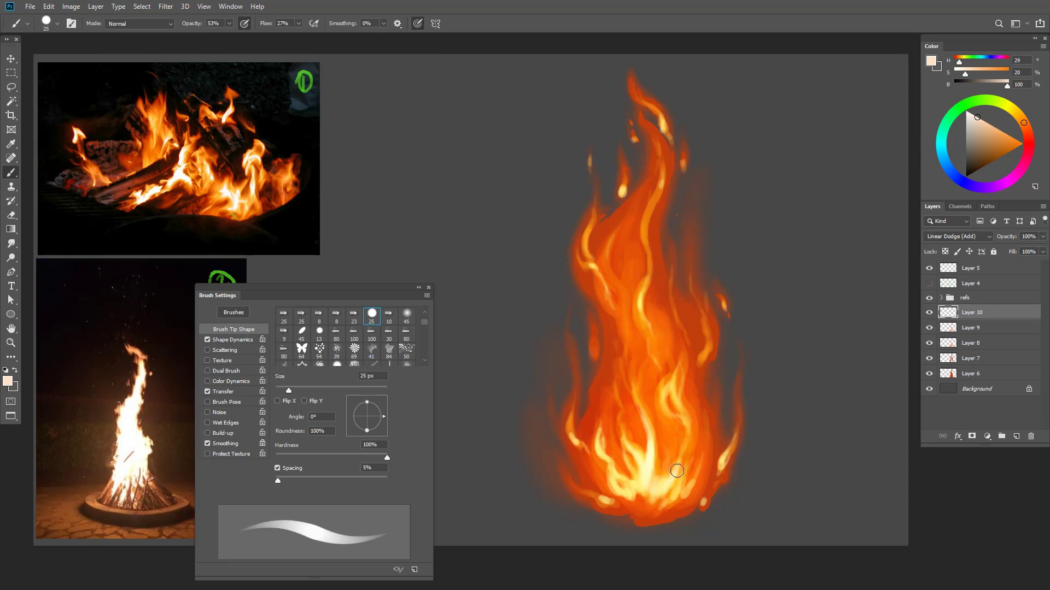
# - Touch up the tip of the right inner lick at 15 px, and undo a pale test stroke on the left body
pyautogui.press('[')
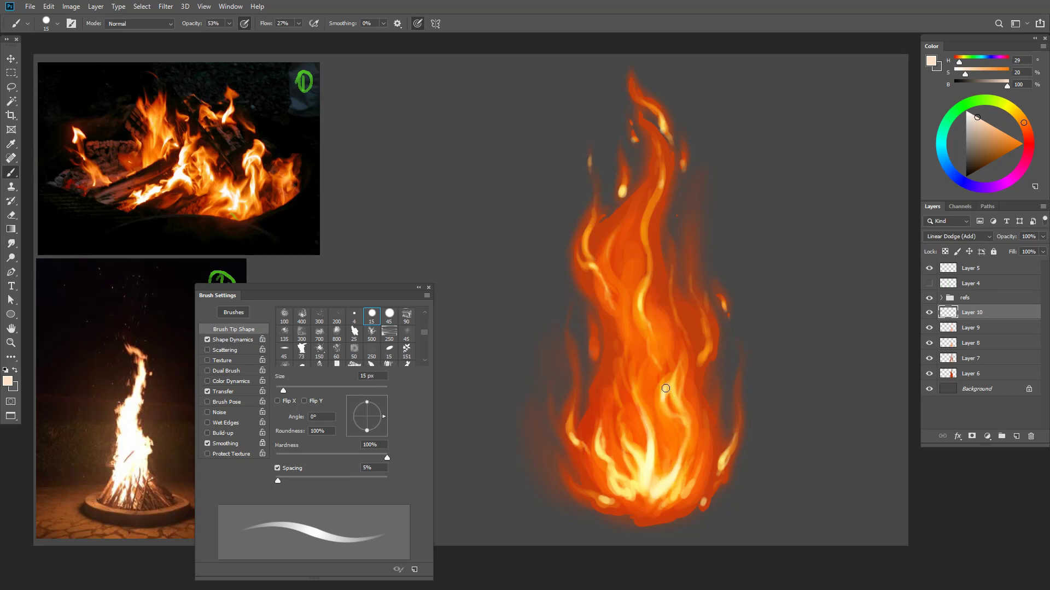
pyautogui.moveTo(668, 384); pyautogui.dragTo(672, 381)
pyautogui.moveTo(613, 335)
pyautogui.mouseDown()
pyautogui.moveTo(608, 350)
pyautogui.moveTo(610, 320)
pyautogui.mouseUp()
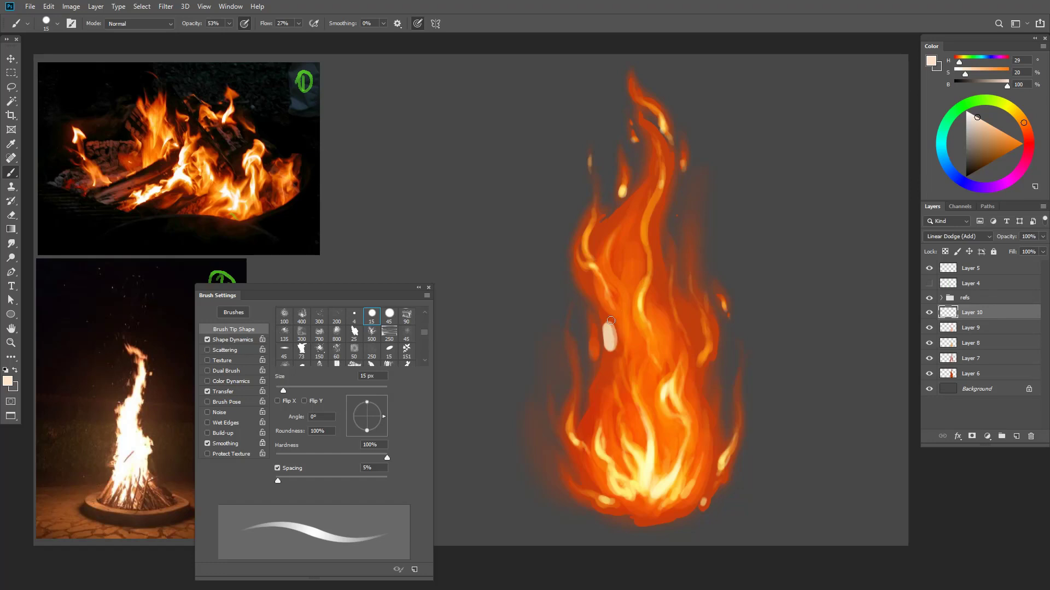
pyautogui.hotkey('ctrl', 'z')
pyautogui.hotkey('ctrl', 'z')
# - Add a new layer above the refs group and choose the red H 9°, S 86%, B 100%
pyautogui.click(991, 299)
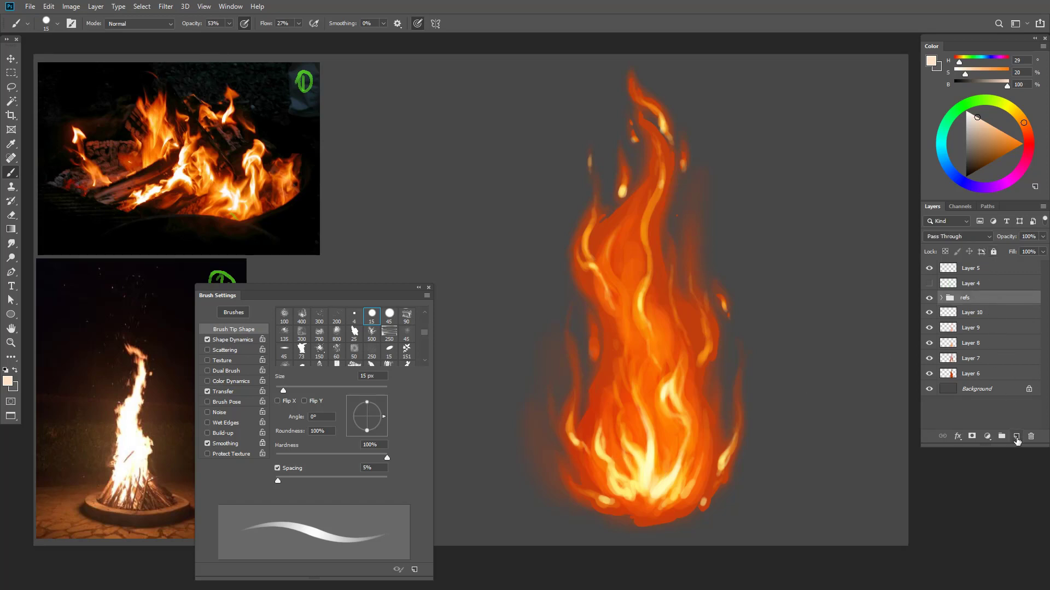
pyautogui.click(1015, 437)
pyautogui.click(1028, 137)
pyautogui.click(1015, 139)
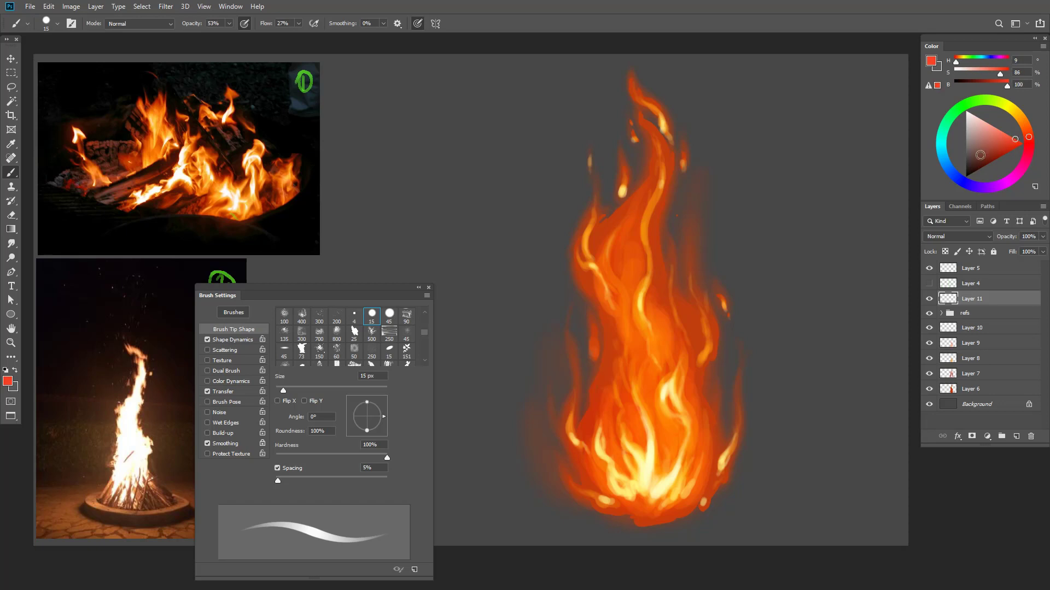
# - Paint a column of swatches beside the flame from red through orange to yellow H 44°, S 86%, B 100%, at 40 px and 100% opacity
pyautogui.press(']')
pyautogui.press(']')
pyautogui.press(']')
pyautogui.press(']')
pyautogui.press(']')
pyautogui.moveTo(847, 148)
pyautogui.mouseDown()
pyautogui.moveTo(850, 138)
pyautogui.moveTo(847, 173)
pyautogui.moveTo(864, 169)
pyautogui.moveTo(849, 200)
pyautogui.moveTo(853, 191)
pyautogui.moveTo(852, 219)
pyautogui.moveTo(861, 218)
pyautogui.mouseUp()
pyautogui.press('0')
pyautogui.click(1026, 128)
pyautogui.click(1023, 119)
pyautogui.click(1016, 113)
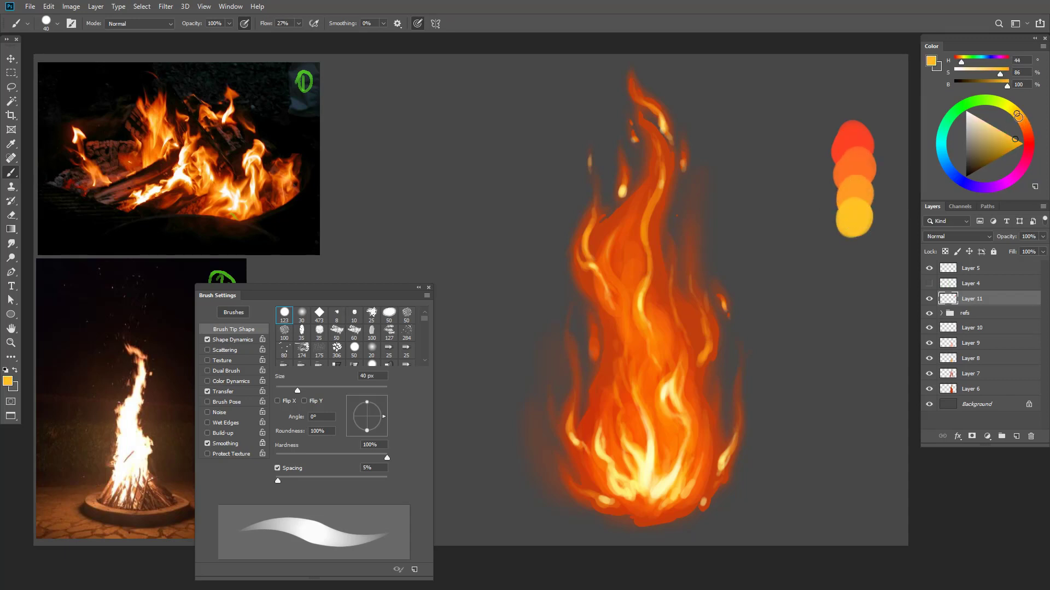
# - Extend the swatch column with paler yellows down to H 43°, S 30%, B 100%, and undo a test outline around it
pyautogui.moveTo(1006, 144); pyautogui.dragTo(997, 131)
pyautogui.moveTo(856, 235); pyautogui.dragTo(859, 227)
pyautogui.moveTo(996, 131); pyautogui.dragTo(983, 120)
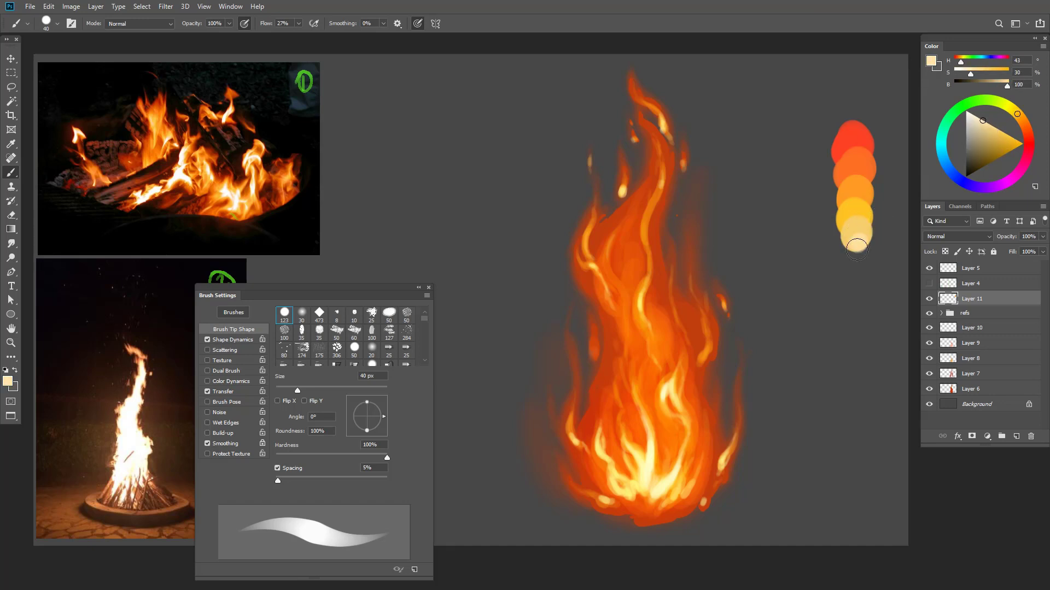
pyautogui.moveTo(856, 243); pyautogui.dragTo(856, 243)
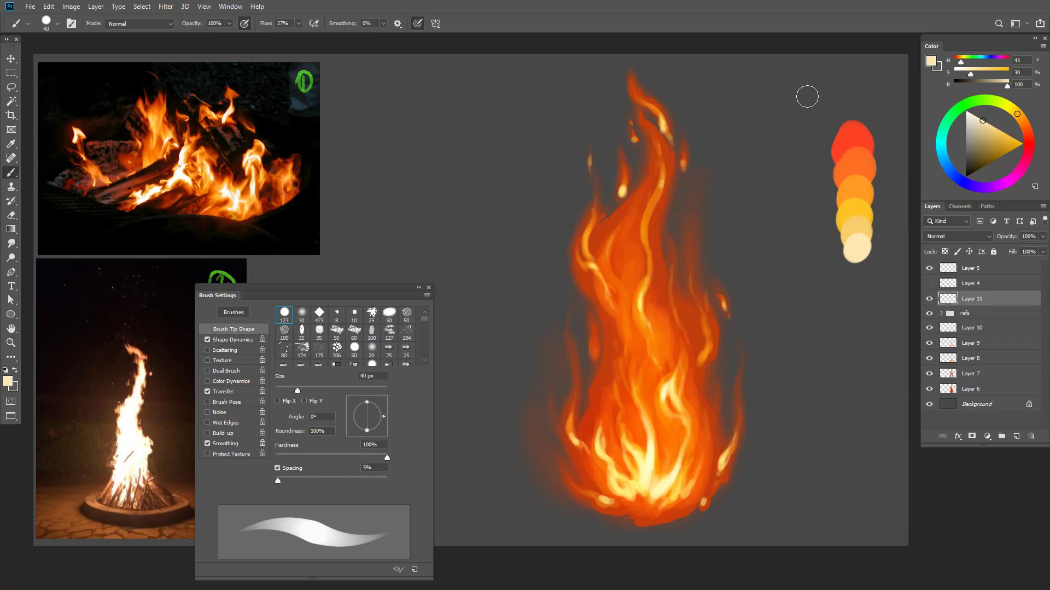
pyautogui.moveTo(807, 96)
pyautogui.mouseDown()
pyautogui.moveTo(864, 311)
pyautogui.moveTo(894, 90)
pyautogui.moveTo(789, 94)
pyautogui.mouseUp()
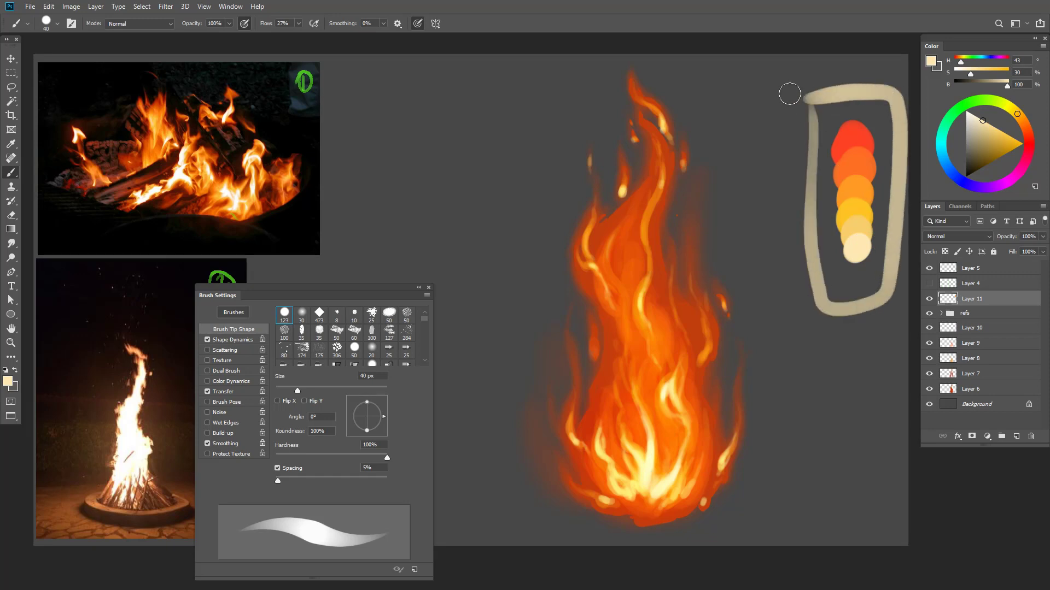
pyautogui.hotkey('ctrl', 'z')
# - Flip the swatch column vertically with Free Transform
pyautogui.hotkey('ctrl', 't')
pyautogui.rightClick(868, 188)
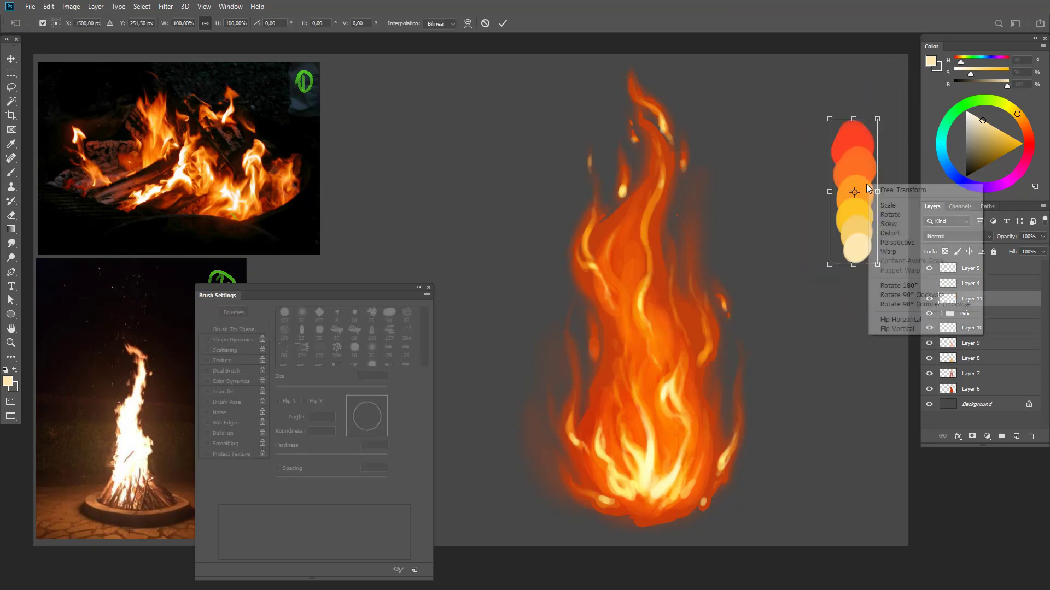
pyautogui.click(902, 329)
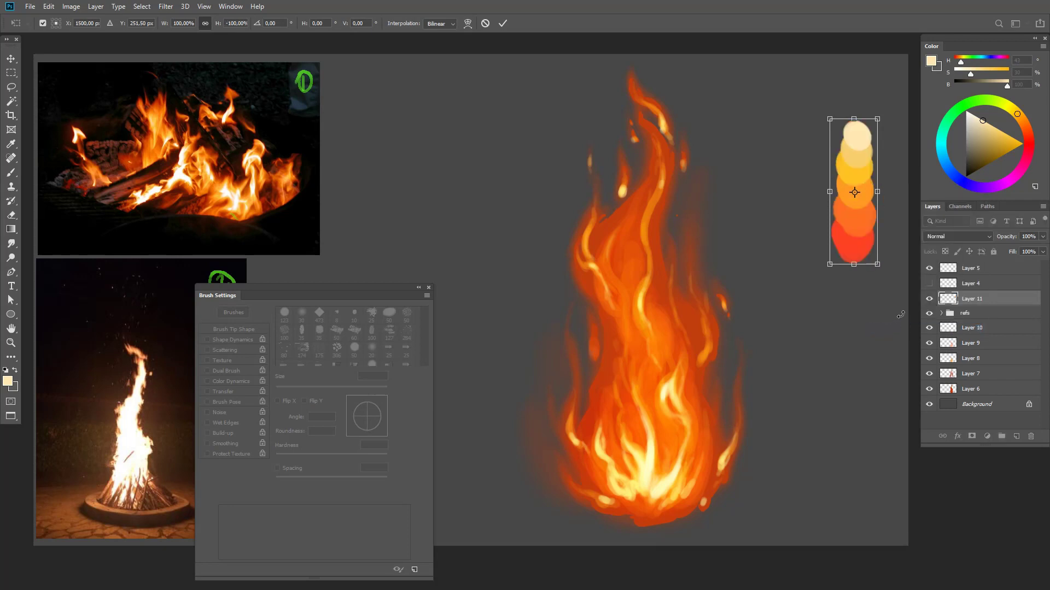
pyautogui.press('Return')
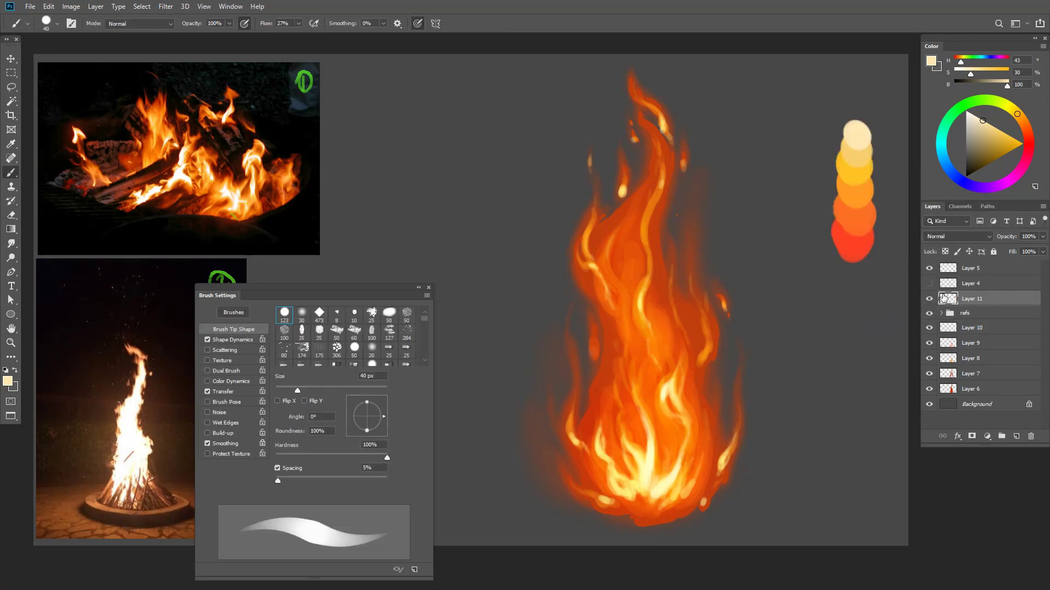
# - Sample the column's red and palest cream and test them directly against each other beside the column
pyautogui.keyDown('alt'); pyautogui.click(850, 234); pyautogui.keyUp('alt')
pyautogui.moveTo(813, 234); pyautogui.dragTo(813, 211)
pyautogui.keyDown('alt'); pyautogui.click(855, 133); pyautogui.keyUp('alt')
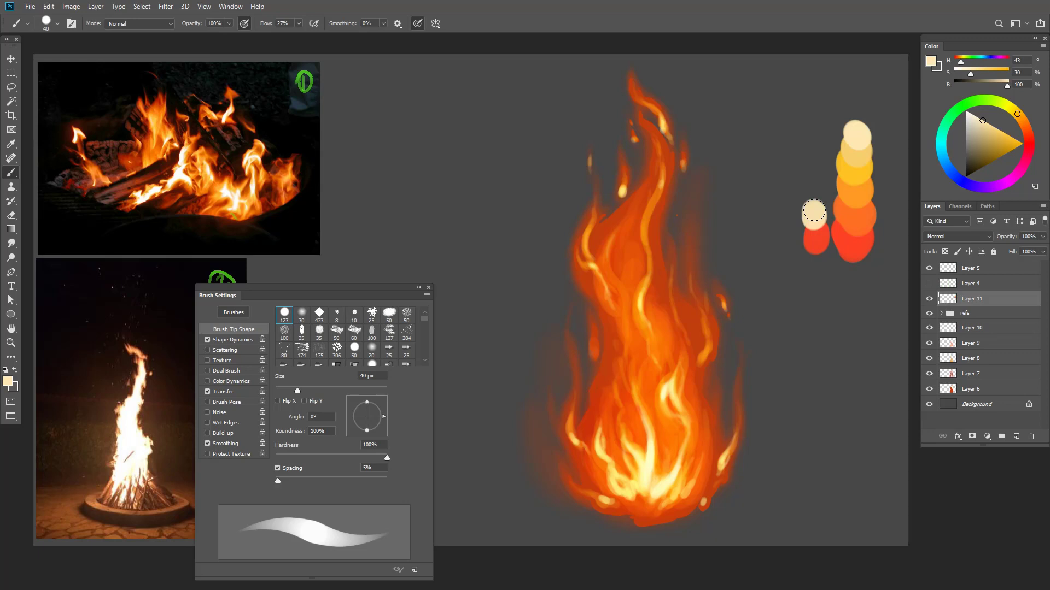
pyautogui.moveTo(995, 144)
pyautogui.mouseDown()
pyautogui.moveTo(1005, 148)
pyautogui.moveTo(994, 138)
pyautogui.moveTo(987, 148)
pyautogui.moveTo(996, 146)
pyautogui.mouseUp()
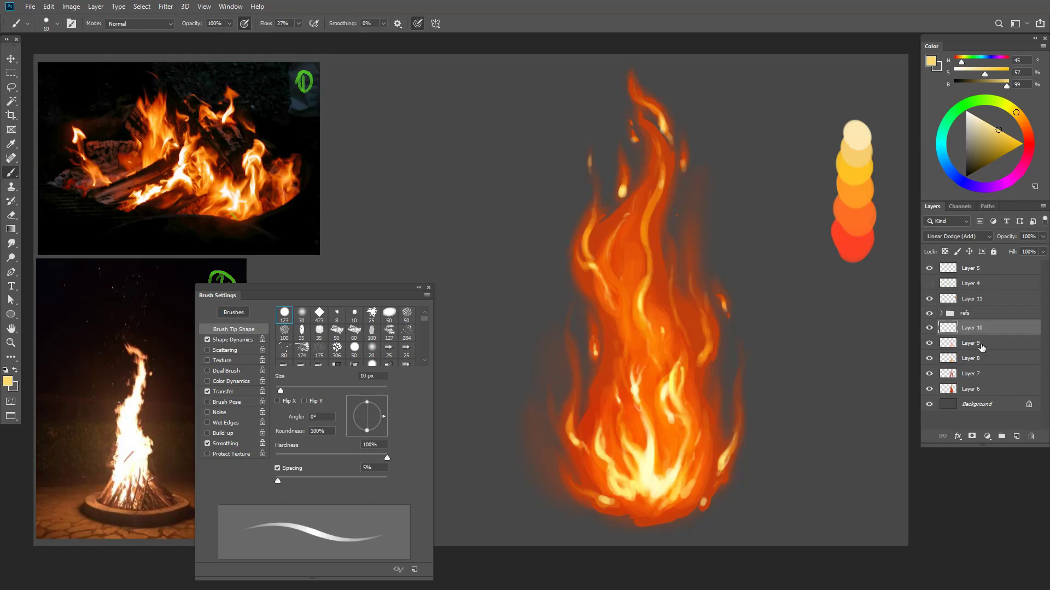
# - Add a new Color Dodge layer above Layer 10 and pick the Soft Round Pressure Opacity brush with pen pressure for size off
pyautogui.click(1016, 436)
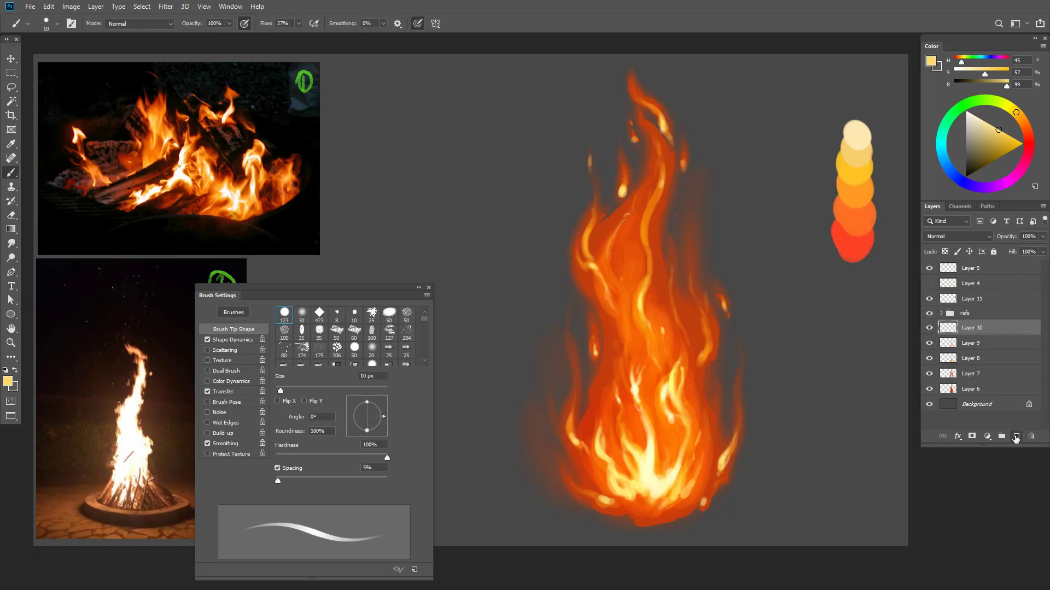
pyautogui.click(954, 236)
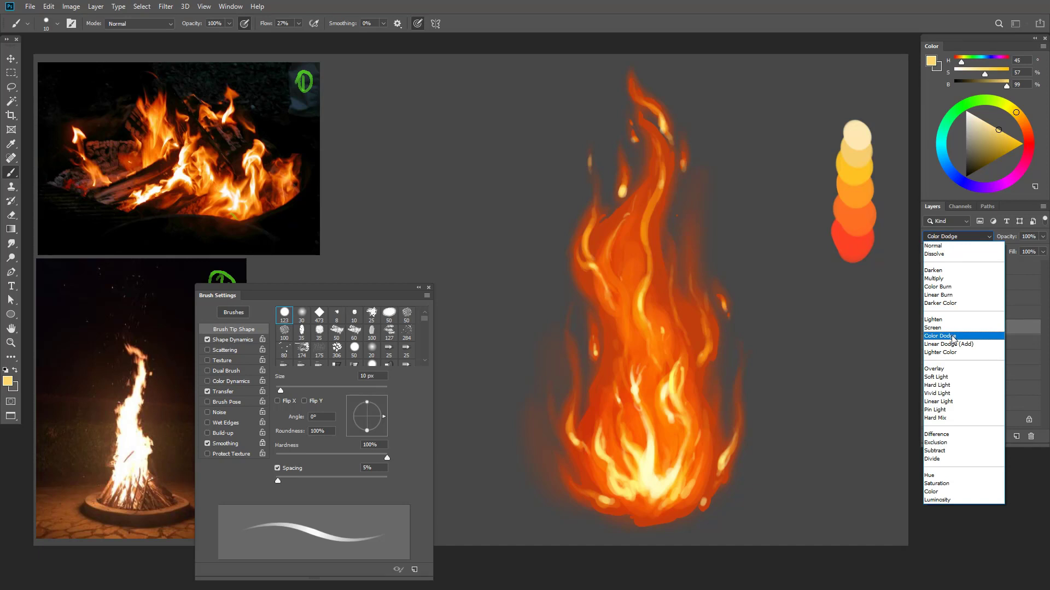
pyautogui.click(951, 338)
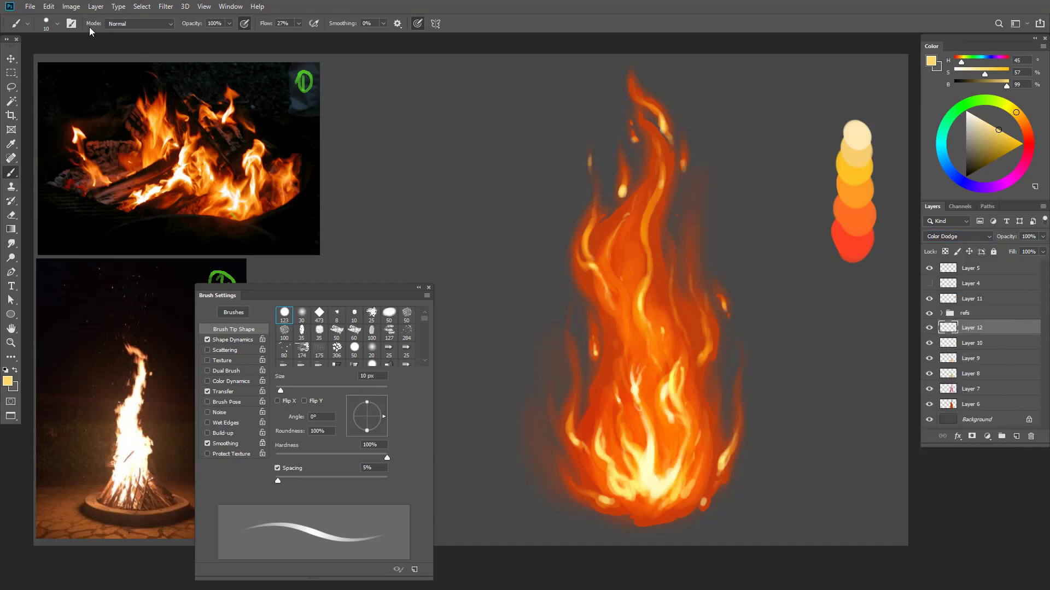
pyautogui.click(57, 23)
pyautogui.click(109, 238)
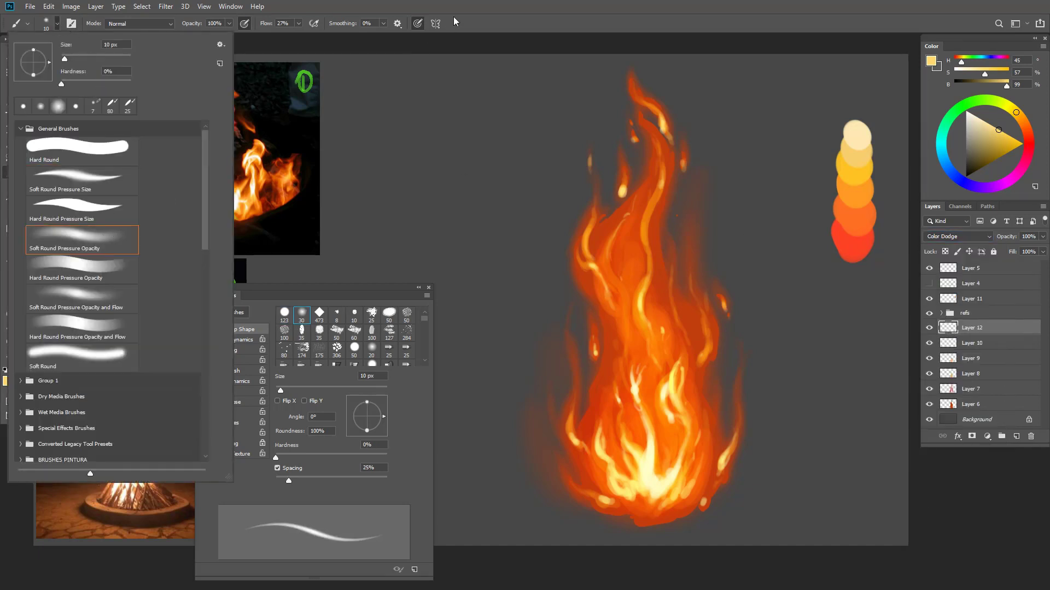
pyautogui.click(408, 24)
# - Enlarge the brush to 300 px, sample dark orange H 16°, S 93%, B 76%, and test a broad glow on the upper flame, undoing it
pyautogui.press(']')
pyautogui.press(']')
pyautogui.press(']')
pyautogui.press(']')
pyautogui.press(']')
pyautogui.press(']')
pyautogui.press(']')
pyautogui.press(']')
pyautogui.press(']')
pyautogui.press(']')
pyautogui.press(']')
pyautogui.press(']')
pyautogui.press(']')
pyautogui.press(']')
pyautogui.press(']')
pyautogui.press(']')
pyautogui.press(']')
pyautogui.press(']')
pyautogui.press(']')
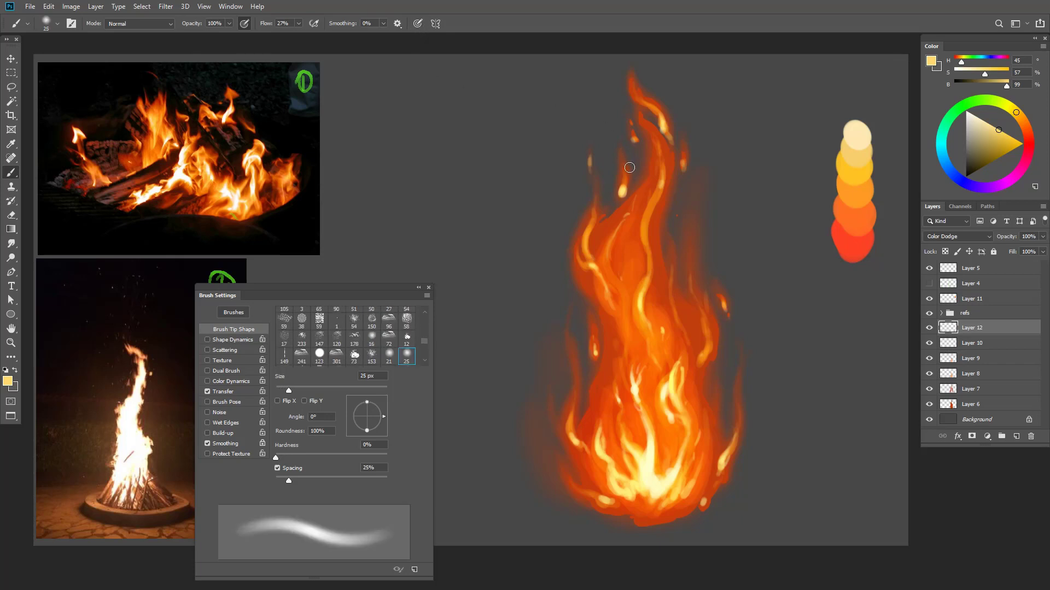
pyautogui.keyDown('alt'); pyautogui.click(616, 218); pyautogui.keyUp('alt')
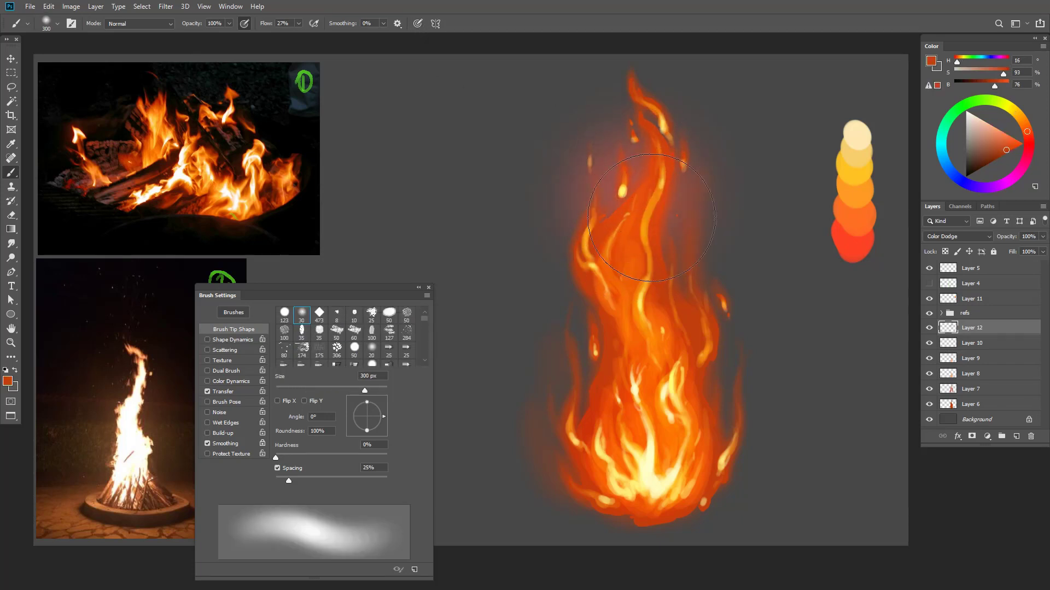
pyautogui.hotkey('ctrl', 'z')
# - Paint a soft orange glow along the flame's left edge and left body with the brush at 125 px
pyautogui.press('[')
pyautogui.press('[')
pyautogui.press('[')
pyautogui.press('[')
pyautogui.press('[')
pyautogui.moveTo(588, 239)
pyautogui.mouseDown()
pyautogui.moveTo(599, 290)
pyautogui.moveTo(585, 231)
pyautogui.moveTo(619, 274)
pyautogui.mouseUp()
pyautogui.moveTo(596, 192)
pyautogui.mouseDown()
pyautogui.moveTo(601, 304)
pyautogui.moveTo(622, 363)
pyautogui.mouseUp()
pyautogui.press(']')
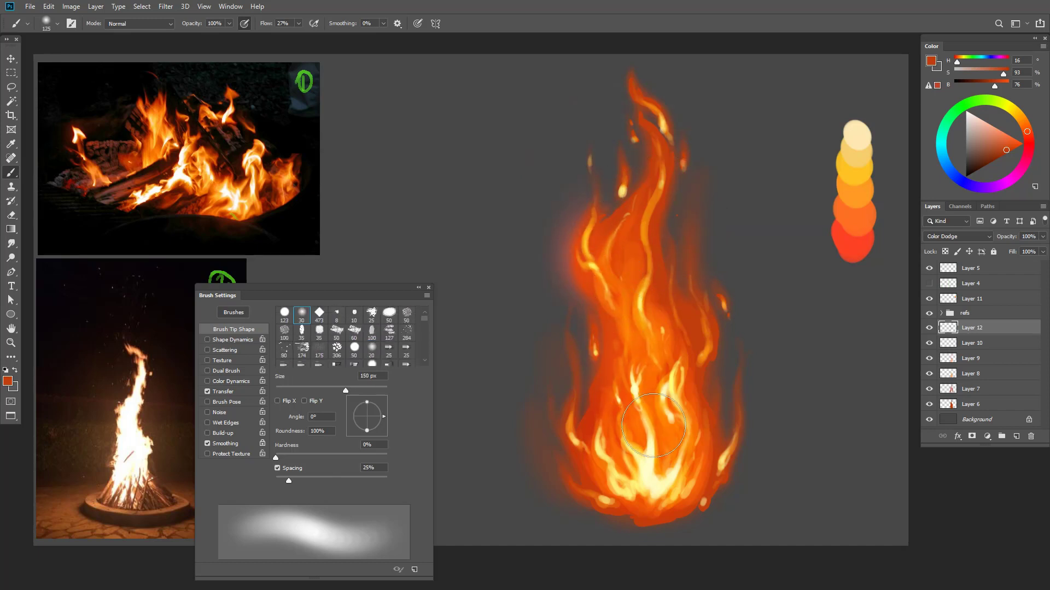
# - Build soft orange glow along the flame's right side and around its lower edges, with the brush between 80 and 125 px
pyautogui.press('[')
pyautogui.press('[')
pyautogui.press('[')
pyautogui.press('[')
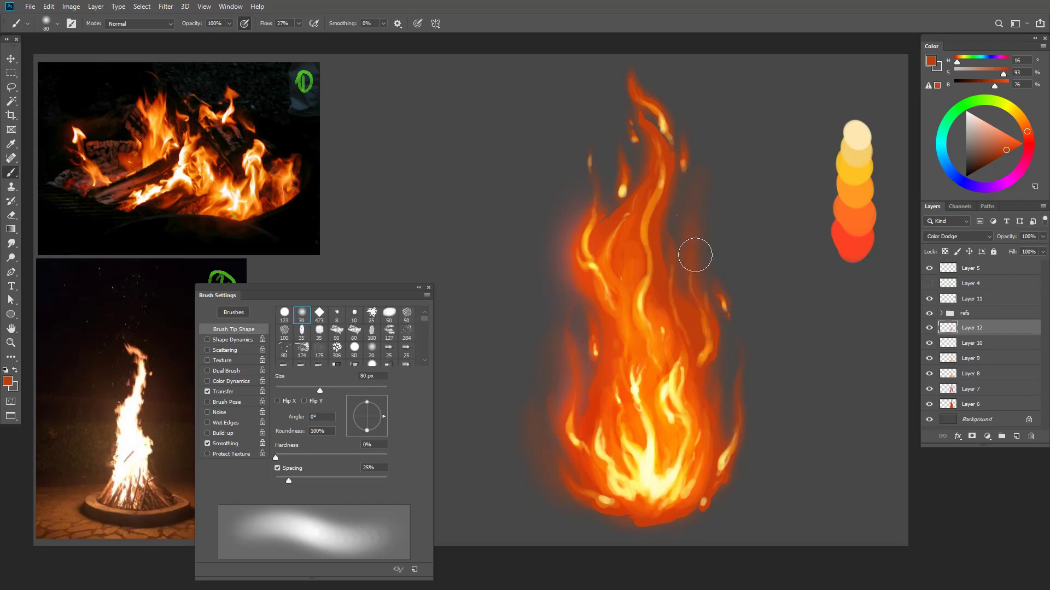
pyautogui.press(']')
pyautogui.press(']')
pyautogui.press(']')
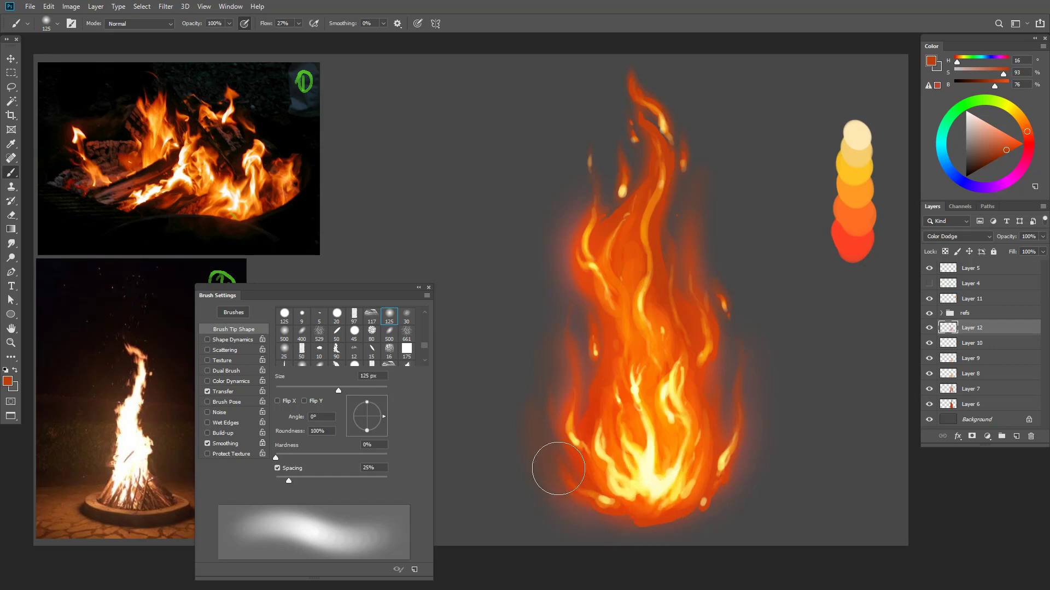
# - Reduce the brush to 80 px and add a new layer above Layer 12 with the Color Dodge blend mode
pyautogui.press('[')
pyautogui.press('[')
pyautogui.press('[')
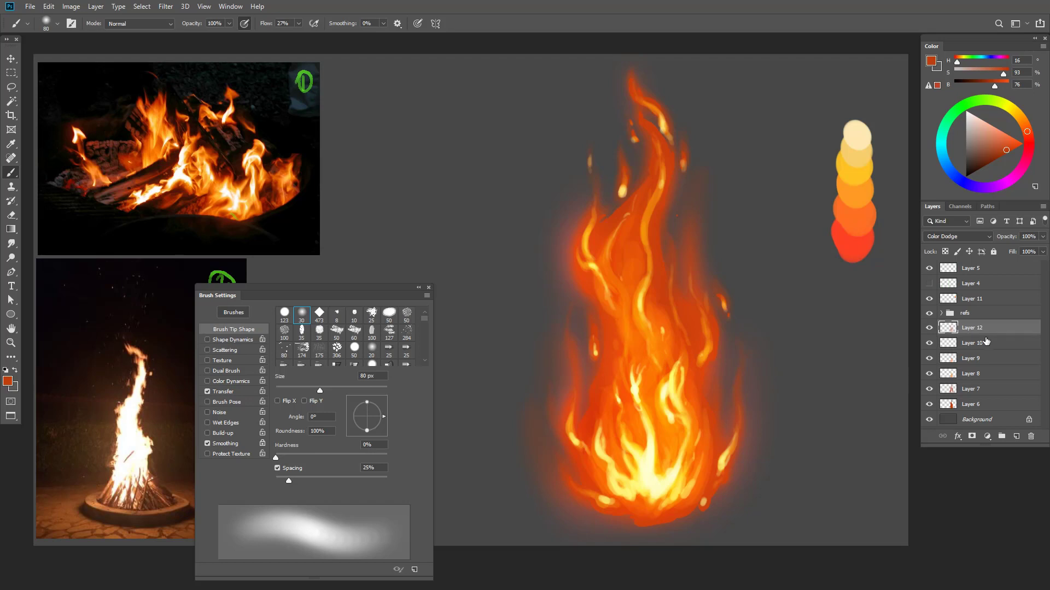
pyautogui.click(1015, 437)
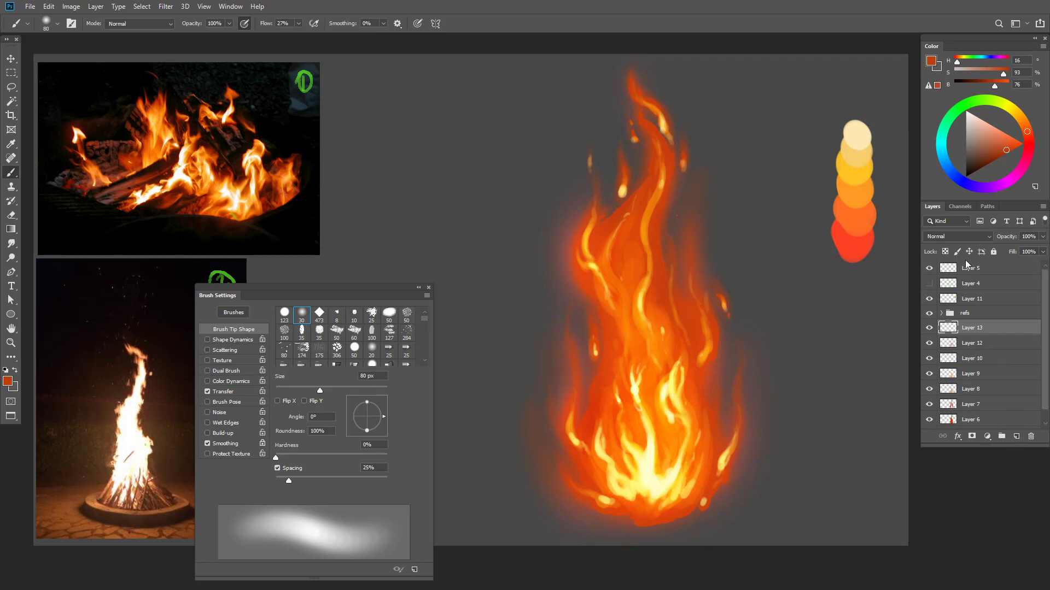
pyautogui.click(958, 236)
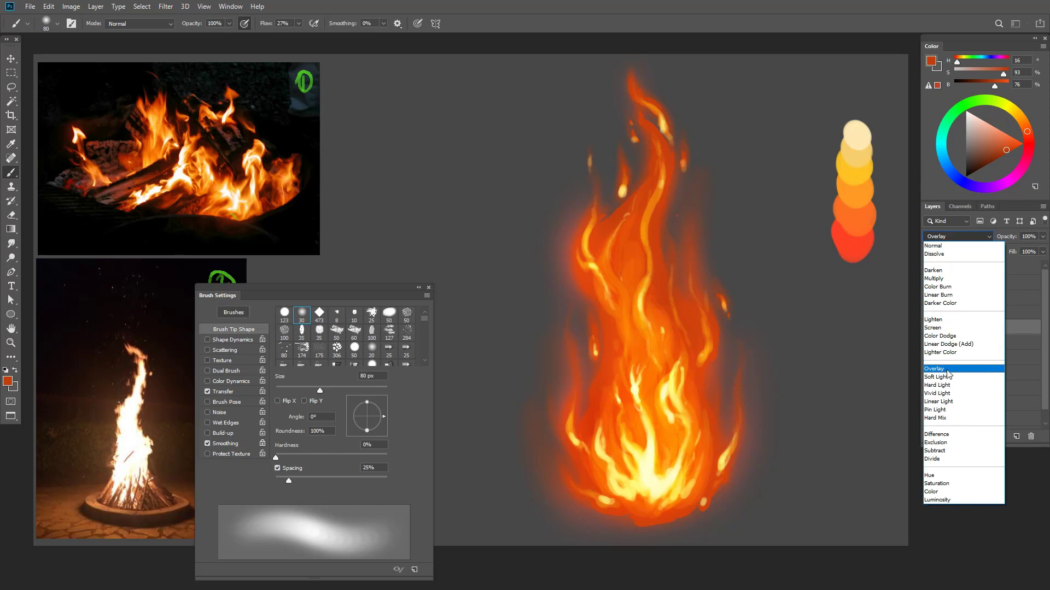
pyautogui.click(940, 335)
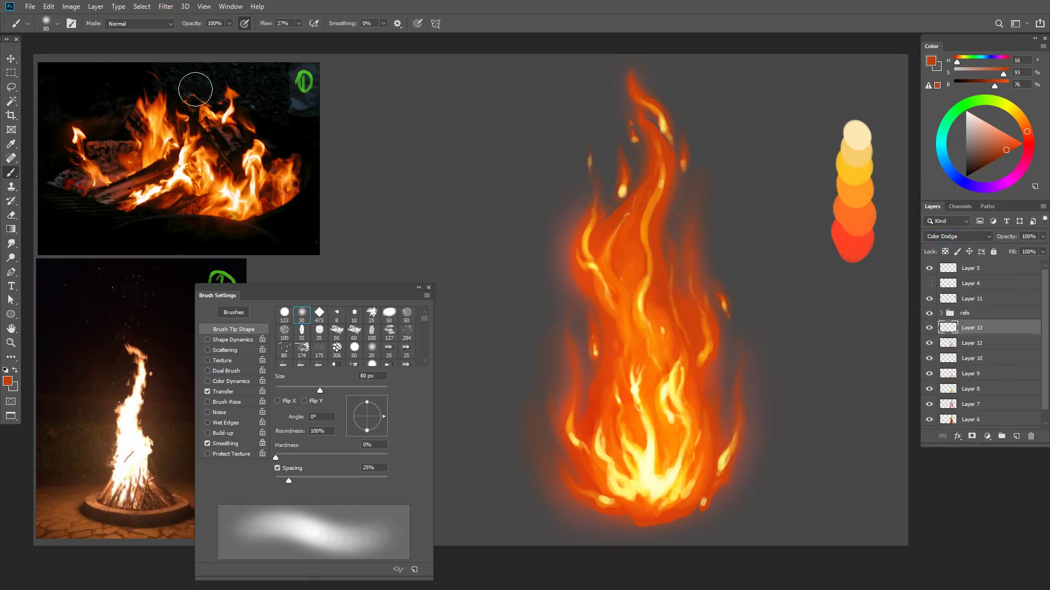
# - Switch to the Hard Round brush with pen pressure controlling size and not opacity
pyautogui.click(57, 24)
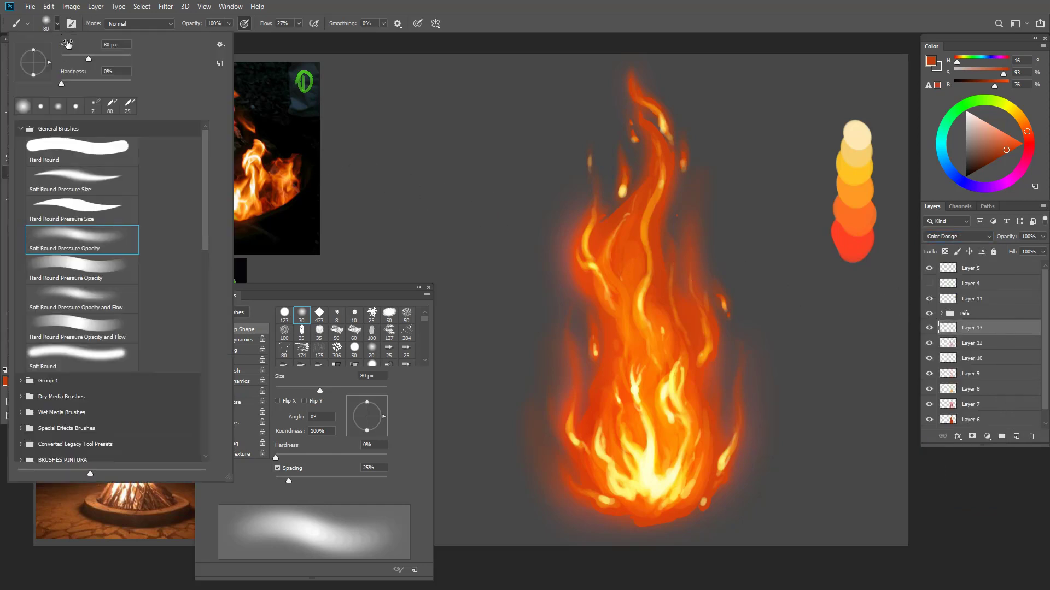
pyautogui.click(95, 153)
pyautogui.click(419, 25)
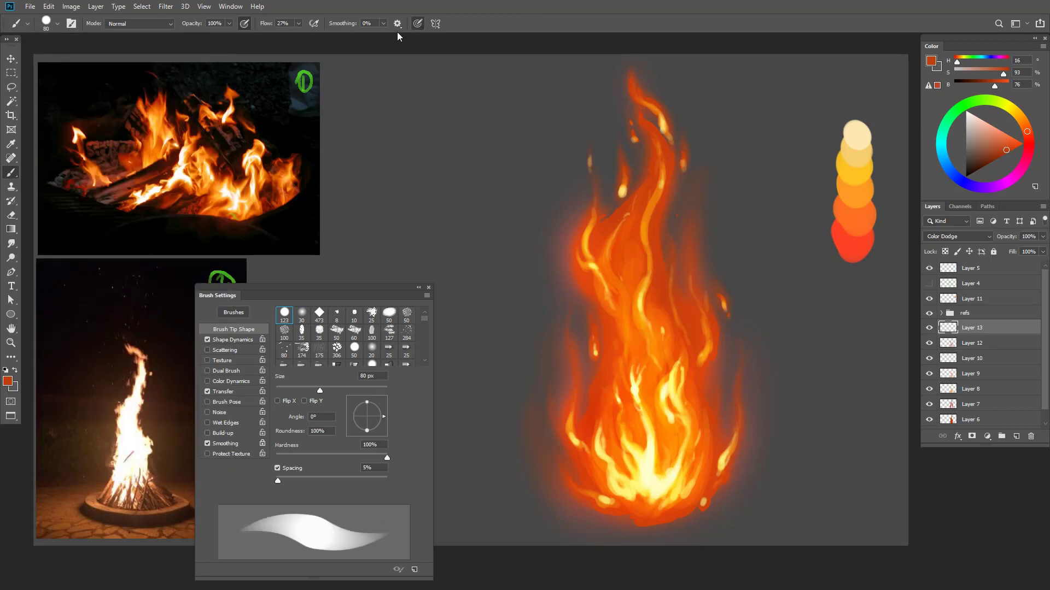
pyautogui.click(244, 23)
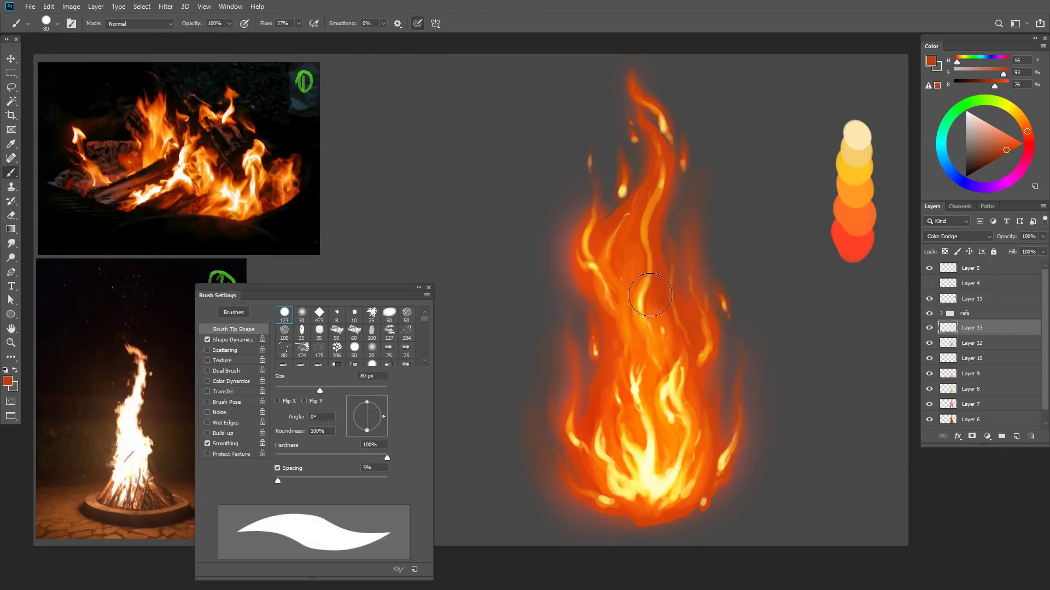
# - Sample orange H 24°, S 95%, B 88% from the flame and paint small sparks on both sides, reducing the brush to 5 px
pyautogui.keyDown('alt'); pyautogui.click(679, 317); pyautogui.keyUp('alt')
pyautogui.press('[')
pyautogui.press('[')
pyautogui.press('[')
pyautogui.press('[')
pyautogui.press('[')
pyautogui.press('[')
pyautogui.press('[')
pyautogui.press('[')
pyautogui.press('[')
pyautogui.press('[')
pyautogui.press('[')
pyautogui.press('[')
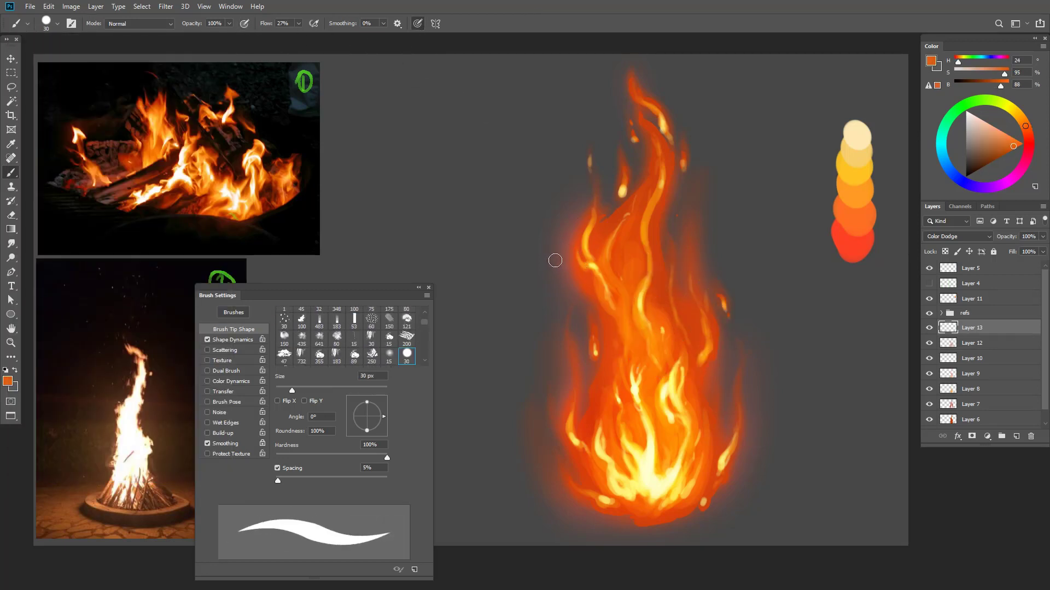
pyautogui.moveTo(554, 262); pyautogui.dragTo(556, 267)
pyautogui.press('[')
pyautogui.press('[')
pyautogui.press('[')
pyautogui.press('[')
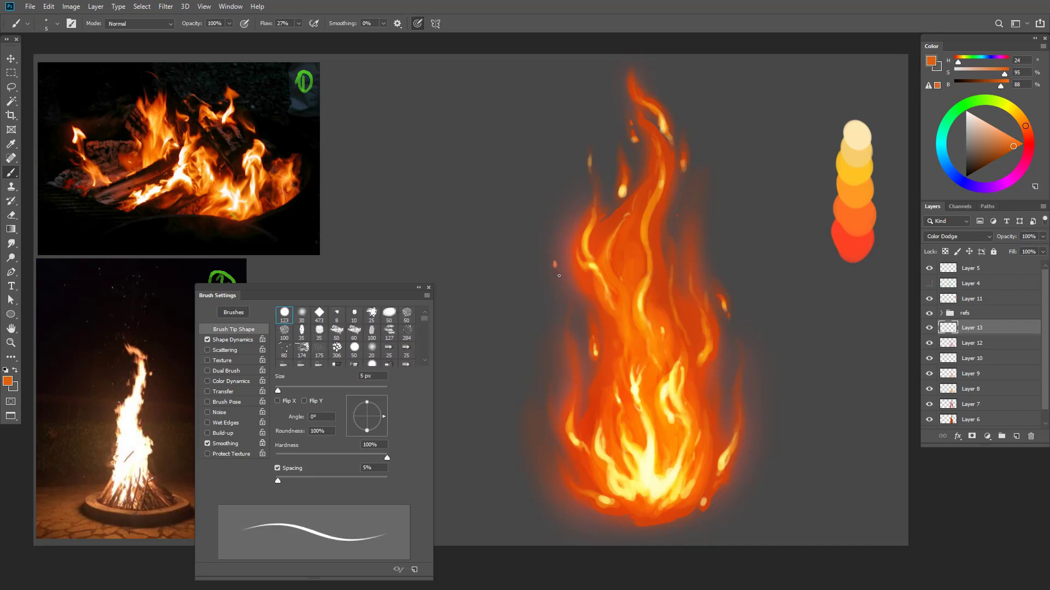
pyautogui.moveTo(565, 194); pyautogui.dragTo(564, 189)
pyautogui.moveTo(752, 320); pyautogui.dragTo(739, 339)
# - Pick lighter orange H 24°, S 72%, B 100% and scatter tiny sparks around the flame, undoing a circle drawn around it
pyautogui.click(1006, 134)
pyautogui.moveTo(765, 419); pyautogui.dragTo(762, 430)
pyautogui.click(708, 216)
pyautogui.moveTo(686, 228); pyautogui.dragTo(684, 234)
pyautogui.click(696, 129)
pyautogui.moveTo(676, 83); pyautogui.dragTo(675, 90)
pyautogui.click(623, 238)
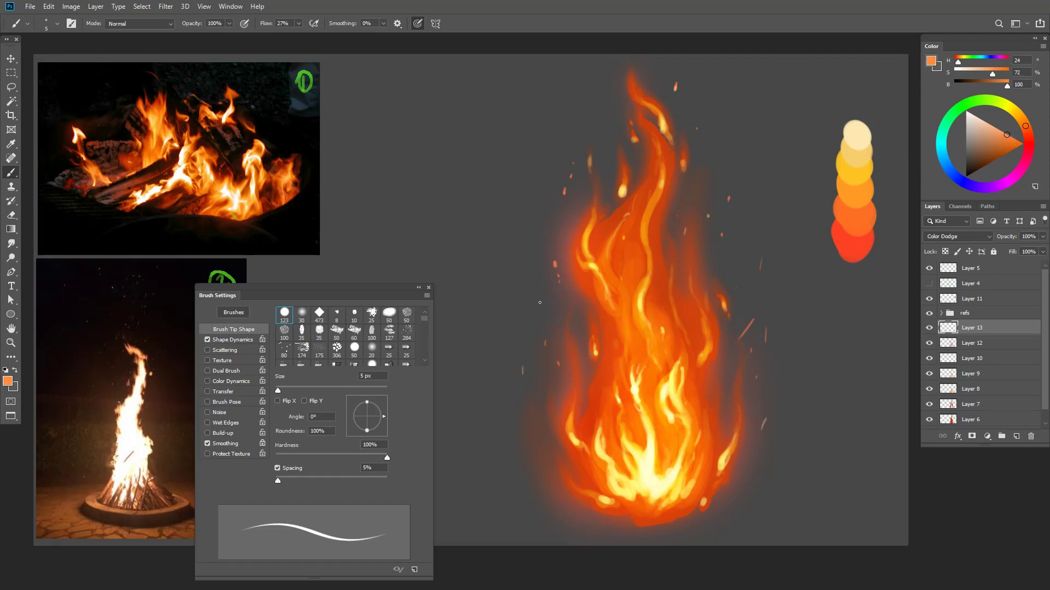
pyautogui.moveTo(540, 303); pyautogui.dragTo(532, 297)
pyautogui.moveTo(562, 115)
pyautogui.mouseDown()
pyautogui.moveTo(784, 253)
pyautogui.moveTo(683, 105)
pyautogui.moveTo(770, 144)
pyautogui.mouseUp()
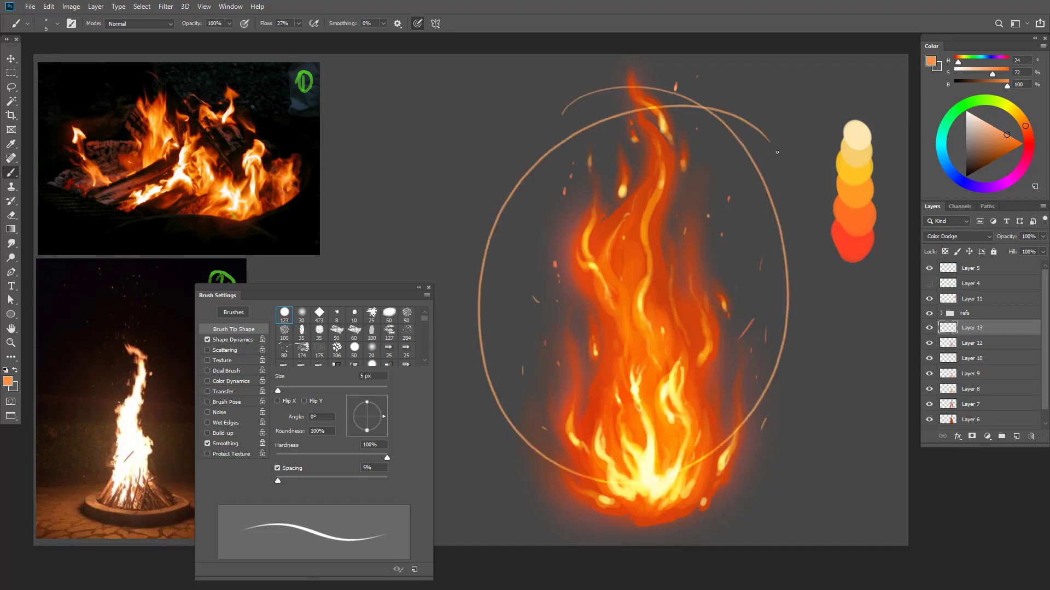
pyautogui.hotkey('ctrl', 'z')
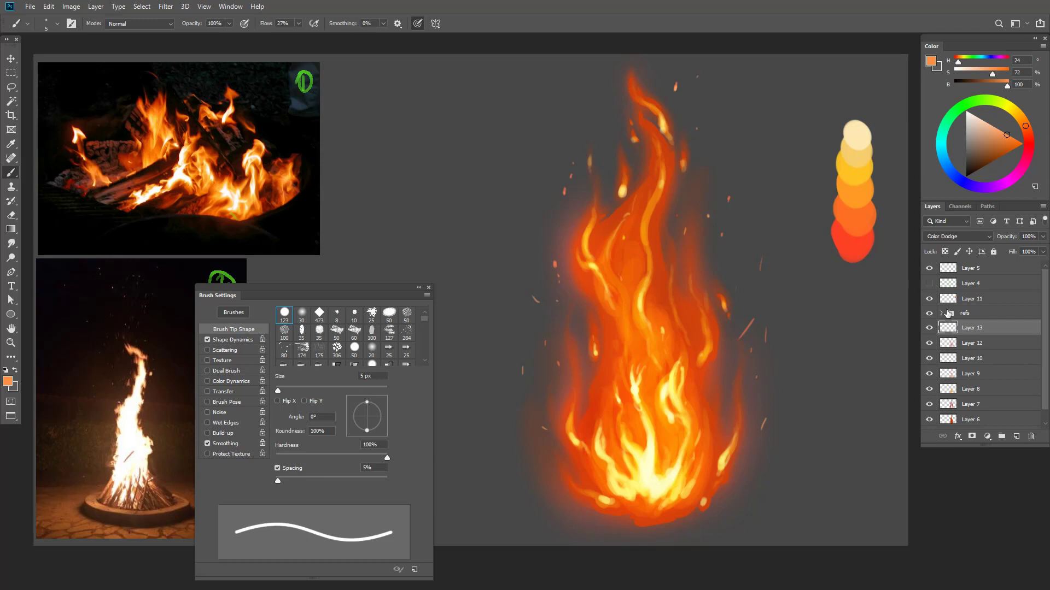
# - Add a new layer above Layer 11 and draw a thin orange frame around the colour swatch column, undoing the extra stroke inside
pyautogui.click(977, 316)
pyautogui.click(1016, 437)
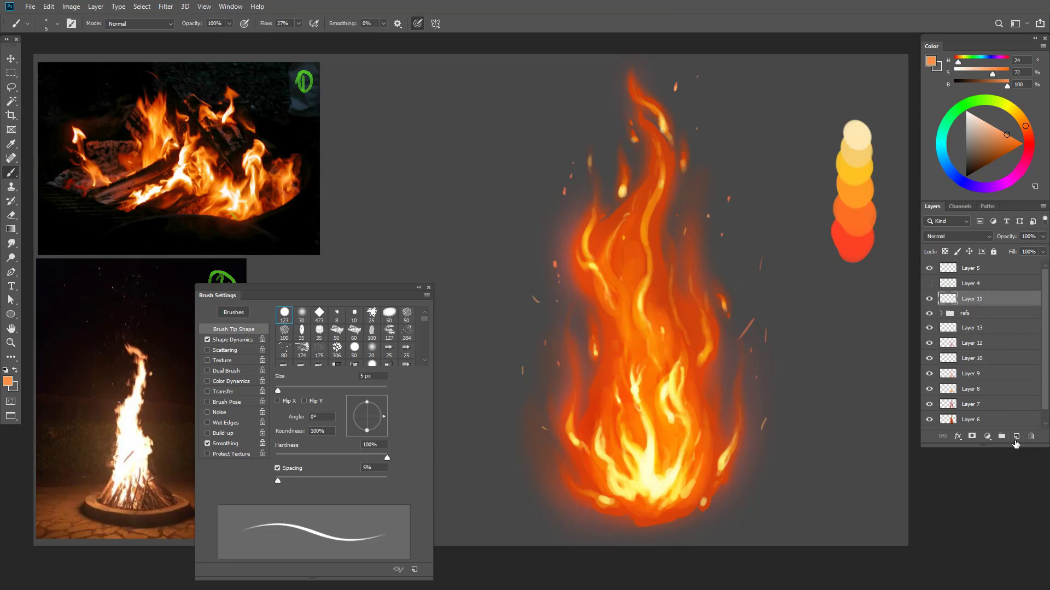
pyautogui.moveTo(823, 108)
pyautogui.mouseDown()
pyautogui.moveTo(869, 295)
pyautogui.moveTo(888, 94)
pyautogui.moveTo(815, 103)
pyautogui.mouseUp()
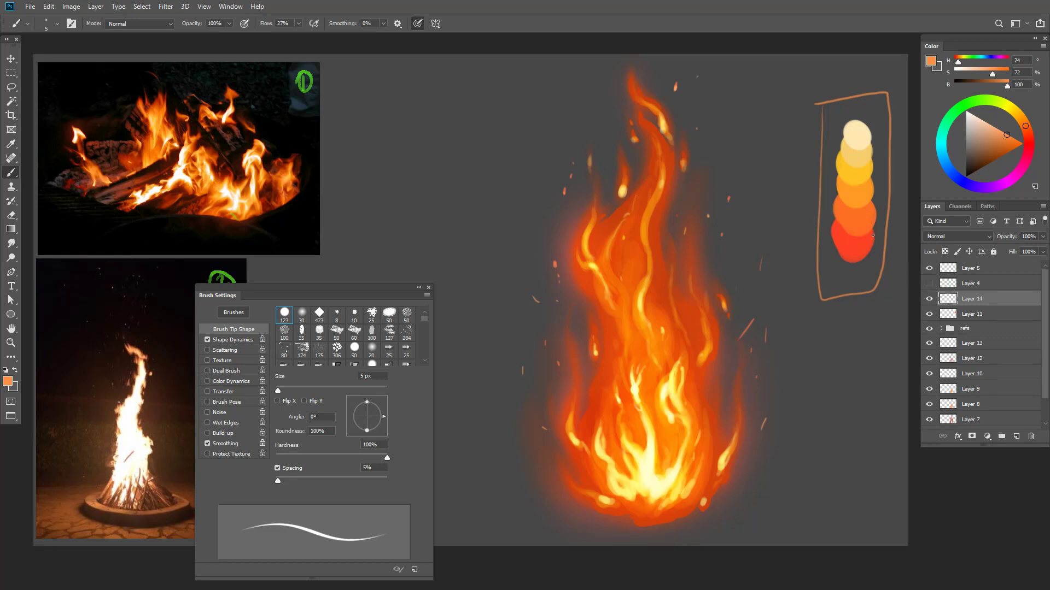
pyautogui.moveTo(863, 140); pyautogui.dragTo(862, 261)
pyautogui.hotkey('ctrl', 'z')
# - Paint four dots of decreasing size in H 11°, S 72%, B 100% below the swatches and frame them with a 9 px brush
pyautogui.press(']')
pyautogui.press(']')
pyautogui.press(']')
pyautogui.press(']')
pyautogui.press(']')
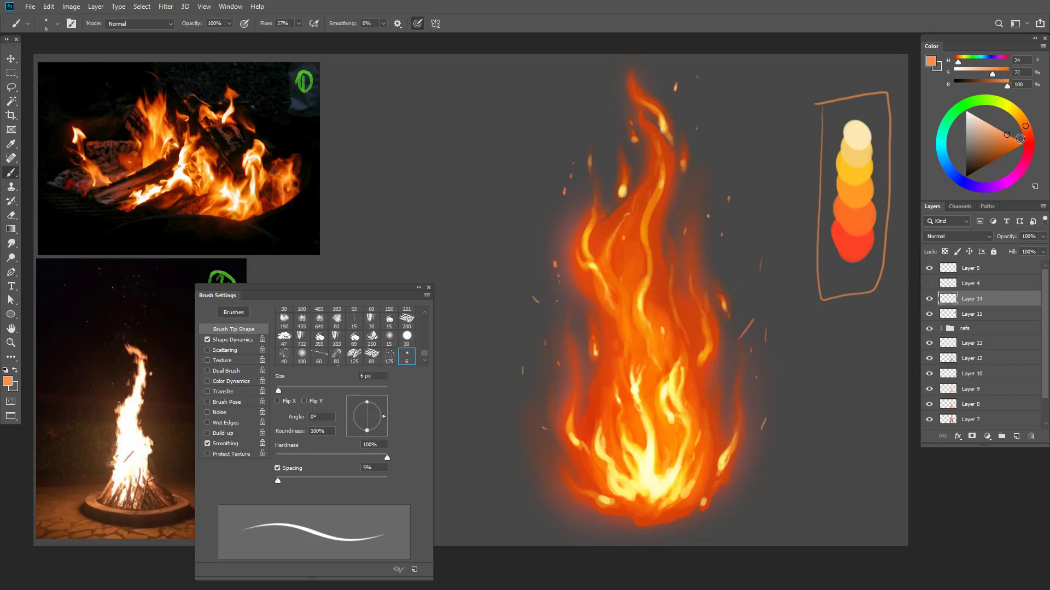
pyautogui.click(1028, 135)
pyautogui.press(']')
pyautogui.press(']')
pyautogui.press(']')
pyautogui.press(']')
pyautogui.press(']')
pyautogui.press(']')
pyautogui.press(']')
pyautogui.press(']')
pyautogui.press(']')
pyautogui.moveTo(860, 436)
pyautogui.mouseDown()
pyautogui.moveTo(836, 424)
pyautogui.moveTo(861, 451)
pyautogui.mouseUp()
pyautogui.press('[')
pyautogui.press('[')
pyautogui.moveTo(844, 375); pyautogui.dragTo(840, 372)
pyautogui.press('[')
pyautogui.press('[')
pyautogui.press('[')
pyautogui.press('[')
pyautogui.press('[')
pyautogui.press('[')
pyautogui.click(837, 331)
pyautogui.press('[')
pyautogui.press('[')
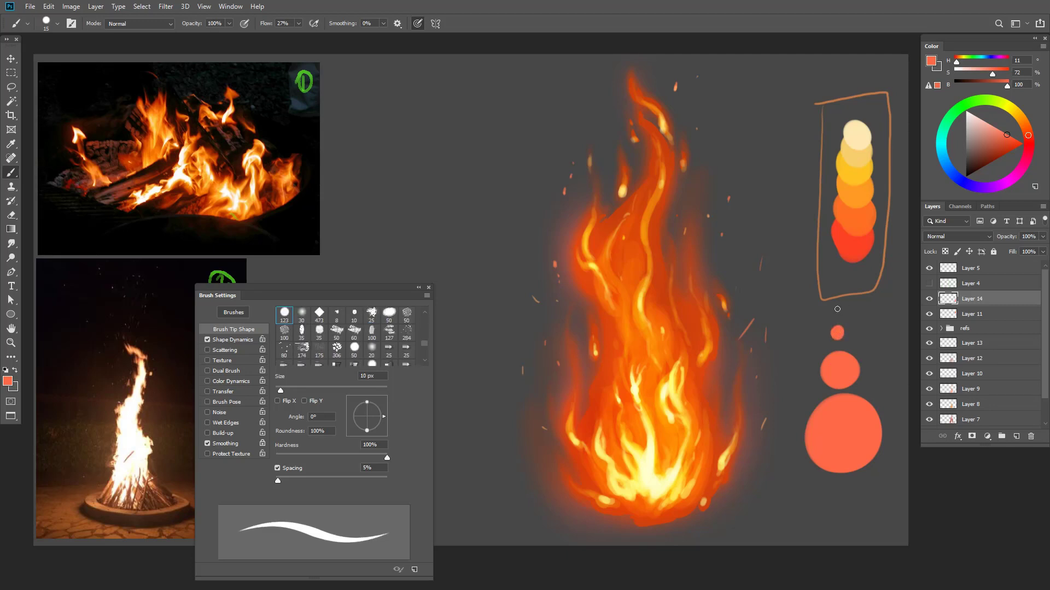
pyautogui.click(836, 308)
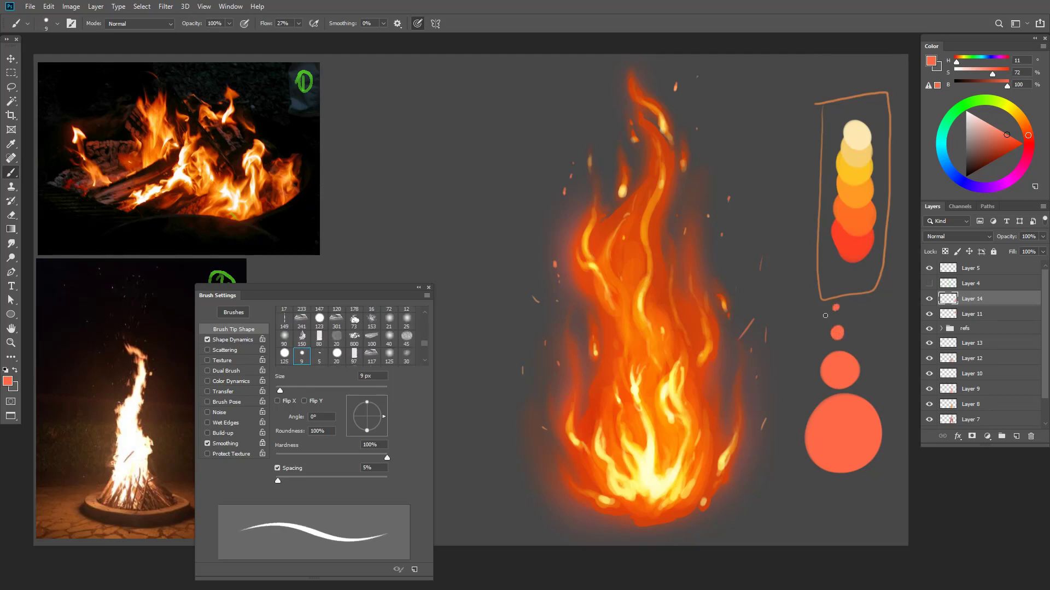
pyautogui.moveTo(811, 293)
pyautogui.mouseDown()
pyautogui.moveTo(799, 446)
pyautogui.moveTo(896, 388)
pyautogui.moveTo(823, 296)
pyautogui.mouseUp()
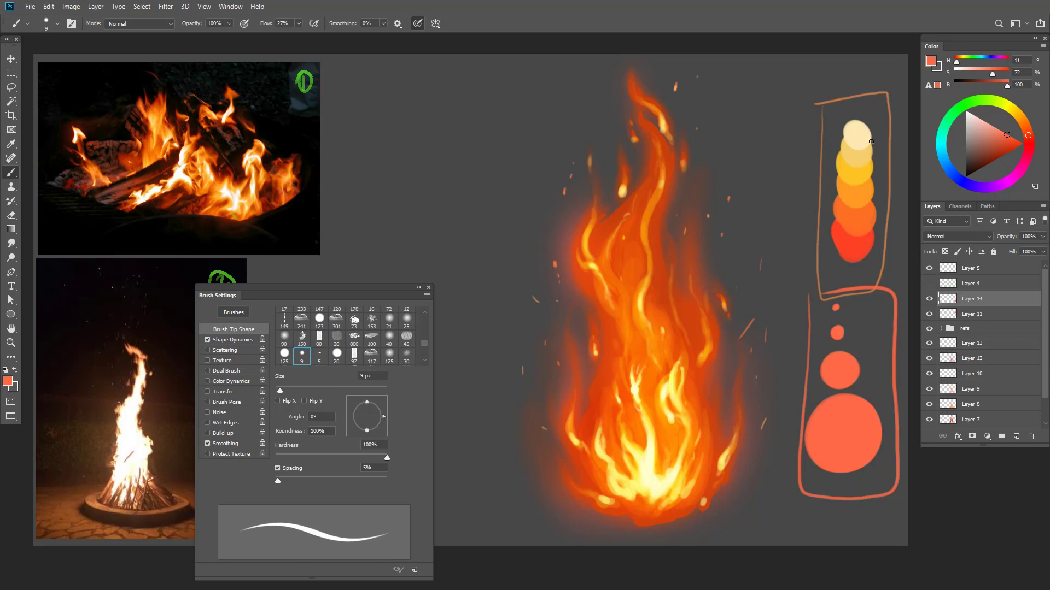
# - Hide the annotation layer Layer 14 and swatch layer Layer 11, and close the Brush Settings
pyautogui.click(929, 298)
pyautogui.click(929, 314)
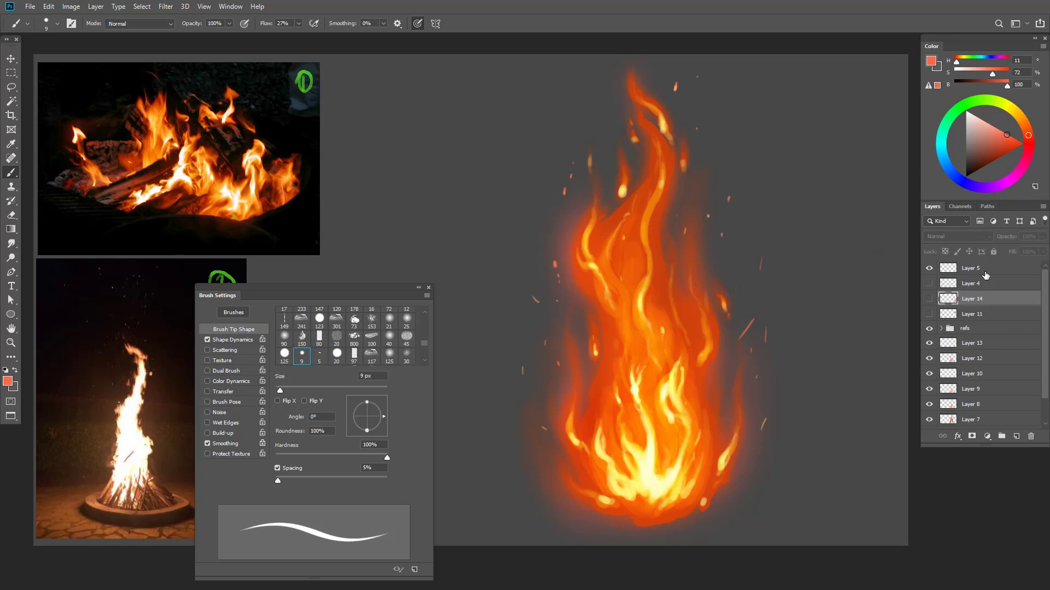
pyautogui.click(428, 288)
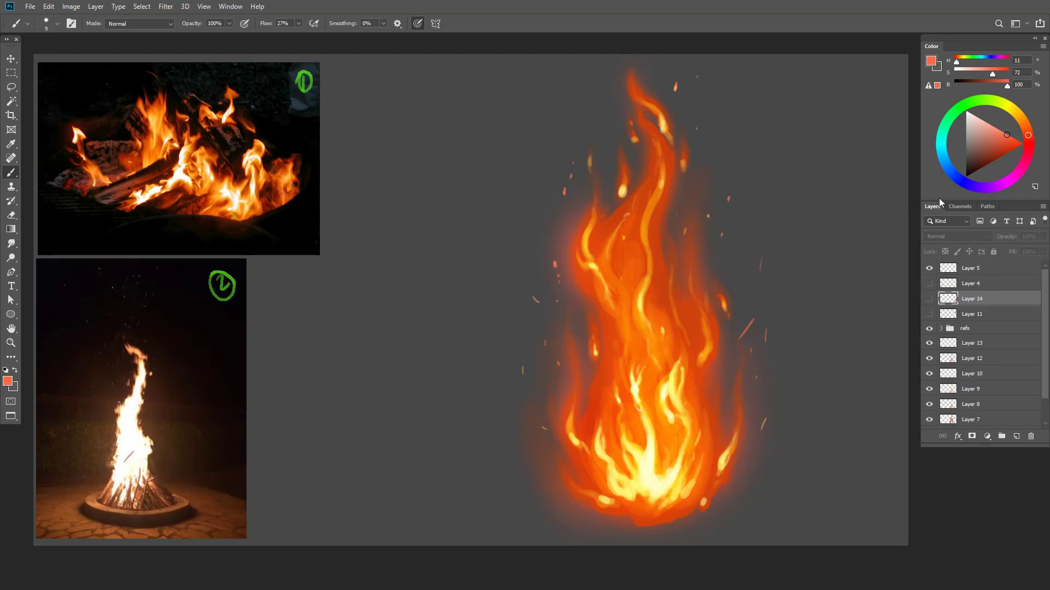
# - Add a Hue/Saturation adjustment above Layer 13 and shift its hue to -104 to turn the flame purple
pyautogui.click(982, 343)
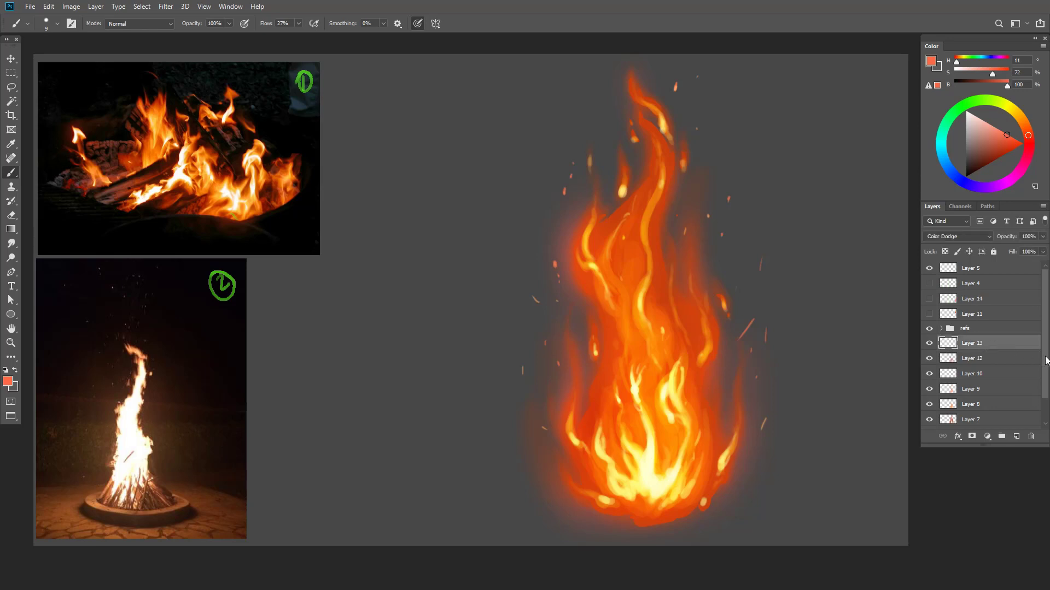
pyautogui.moveTo(1042, 358); pyautogui.dragTo(1048, 405)
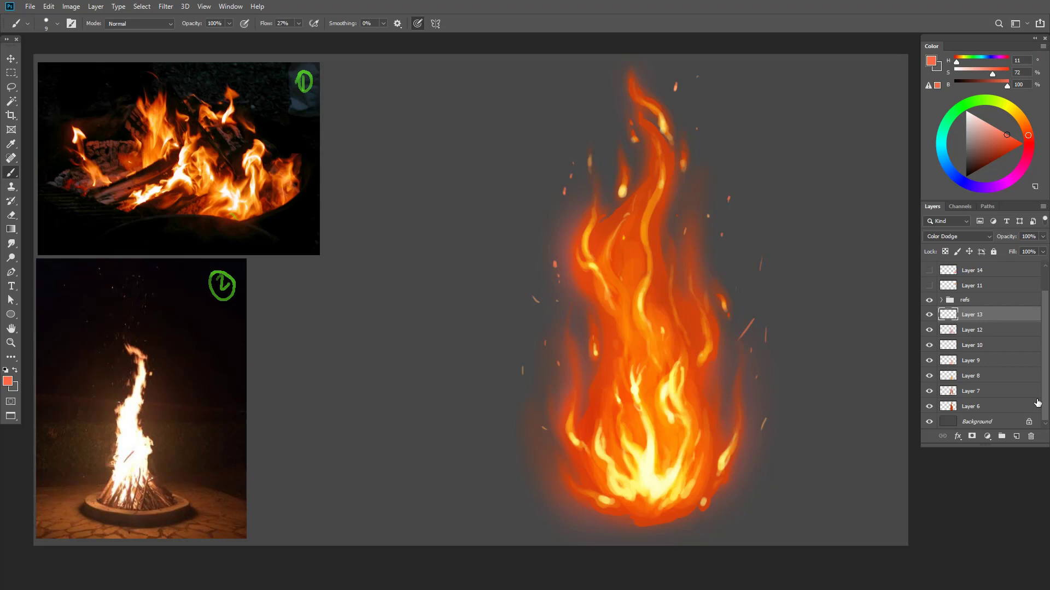
pyautogui.click(987, 437)
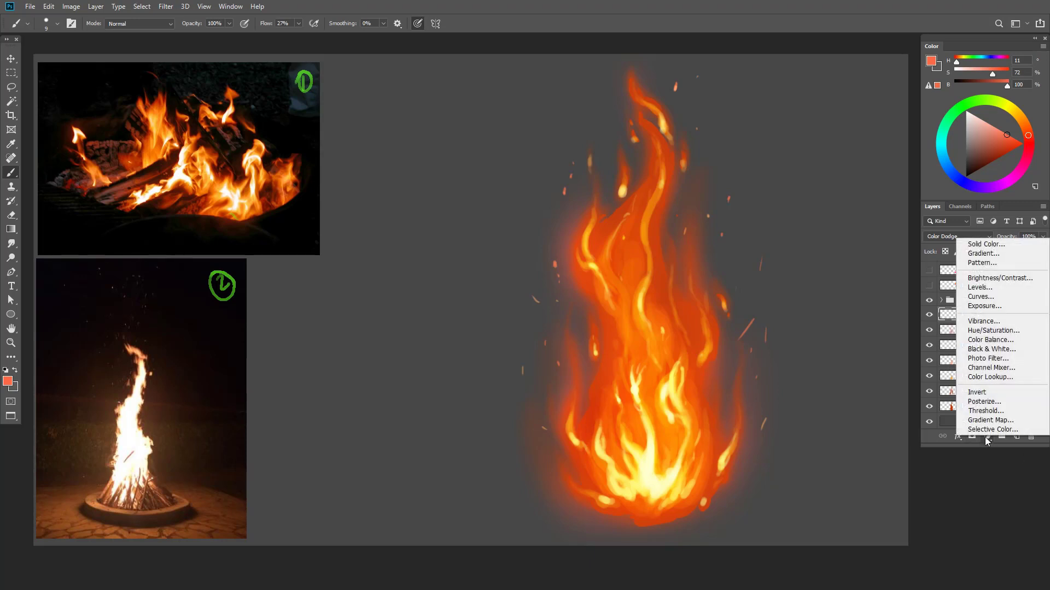
pyautogui.click(1009, 331)
pyautogui.moveTo(727, 41); pyautogui.dragTo(857, 54)
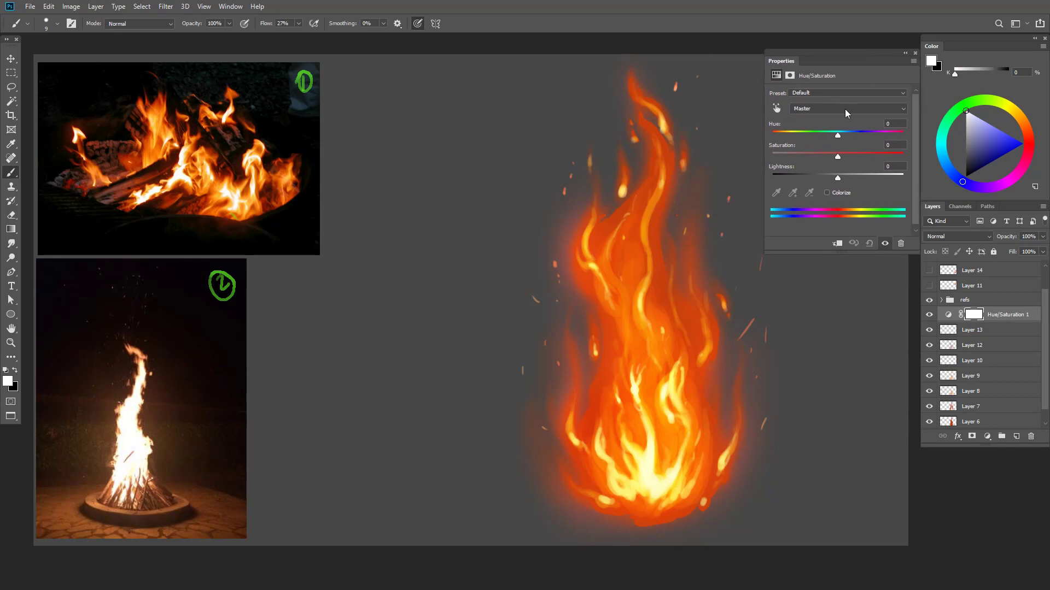
pyautogui.moveTo(837, 136); pyautogui.dragTo(792, 142)
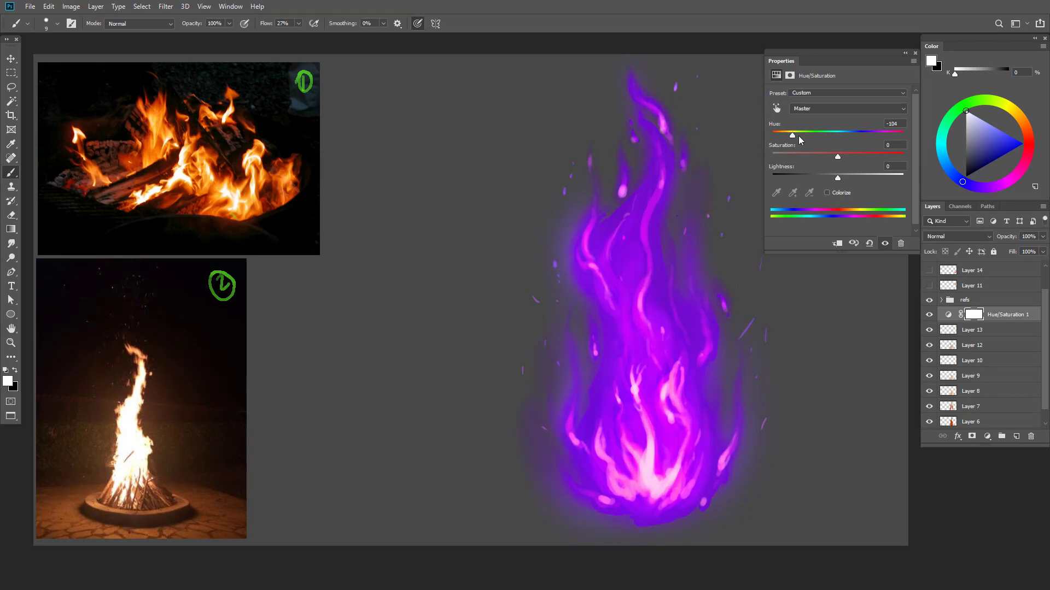
# - Compare the flame with and without the Hue/Saturation adjustment, collapse its properties and hide the adjustment layer
pyautogui.click(929, 315)
pyautogui.click(929, 315)
pyautogui.click(915, 53)
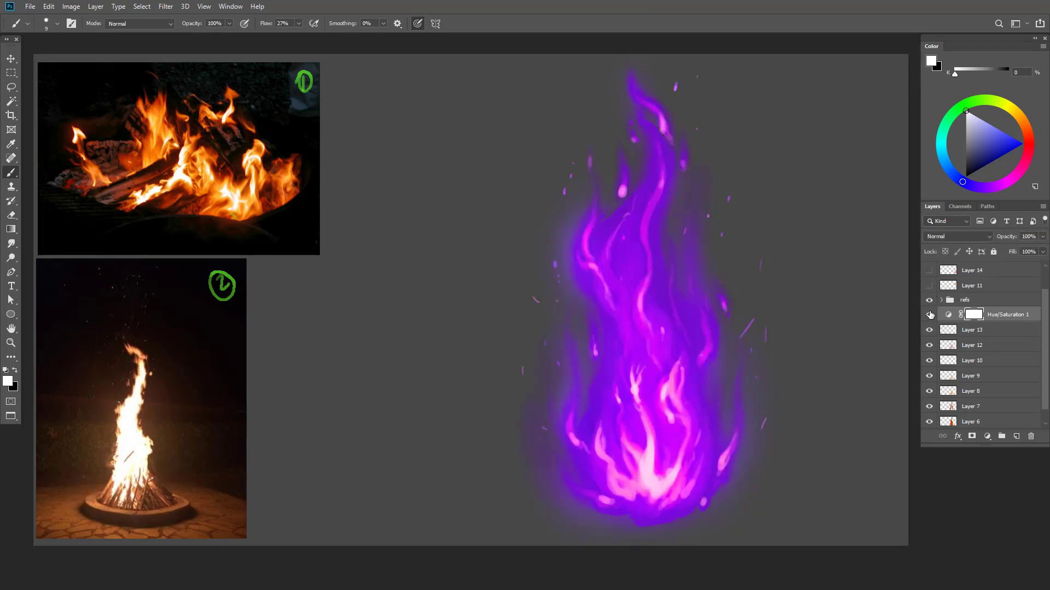
pyautogui.click(930, 314)
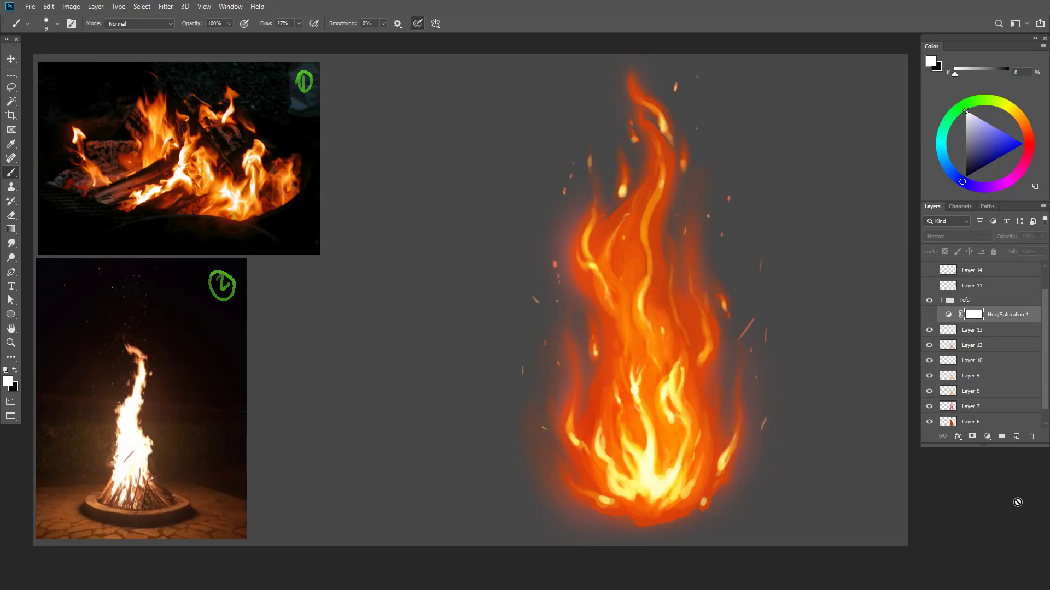